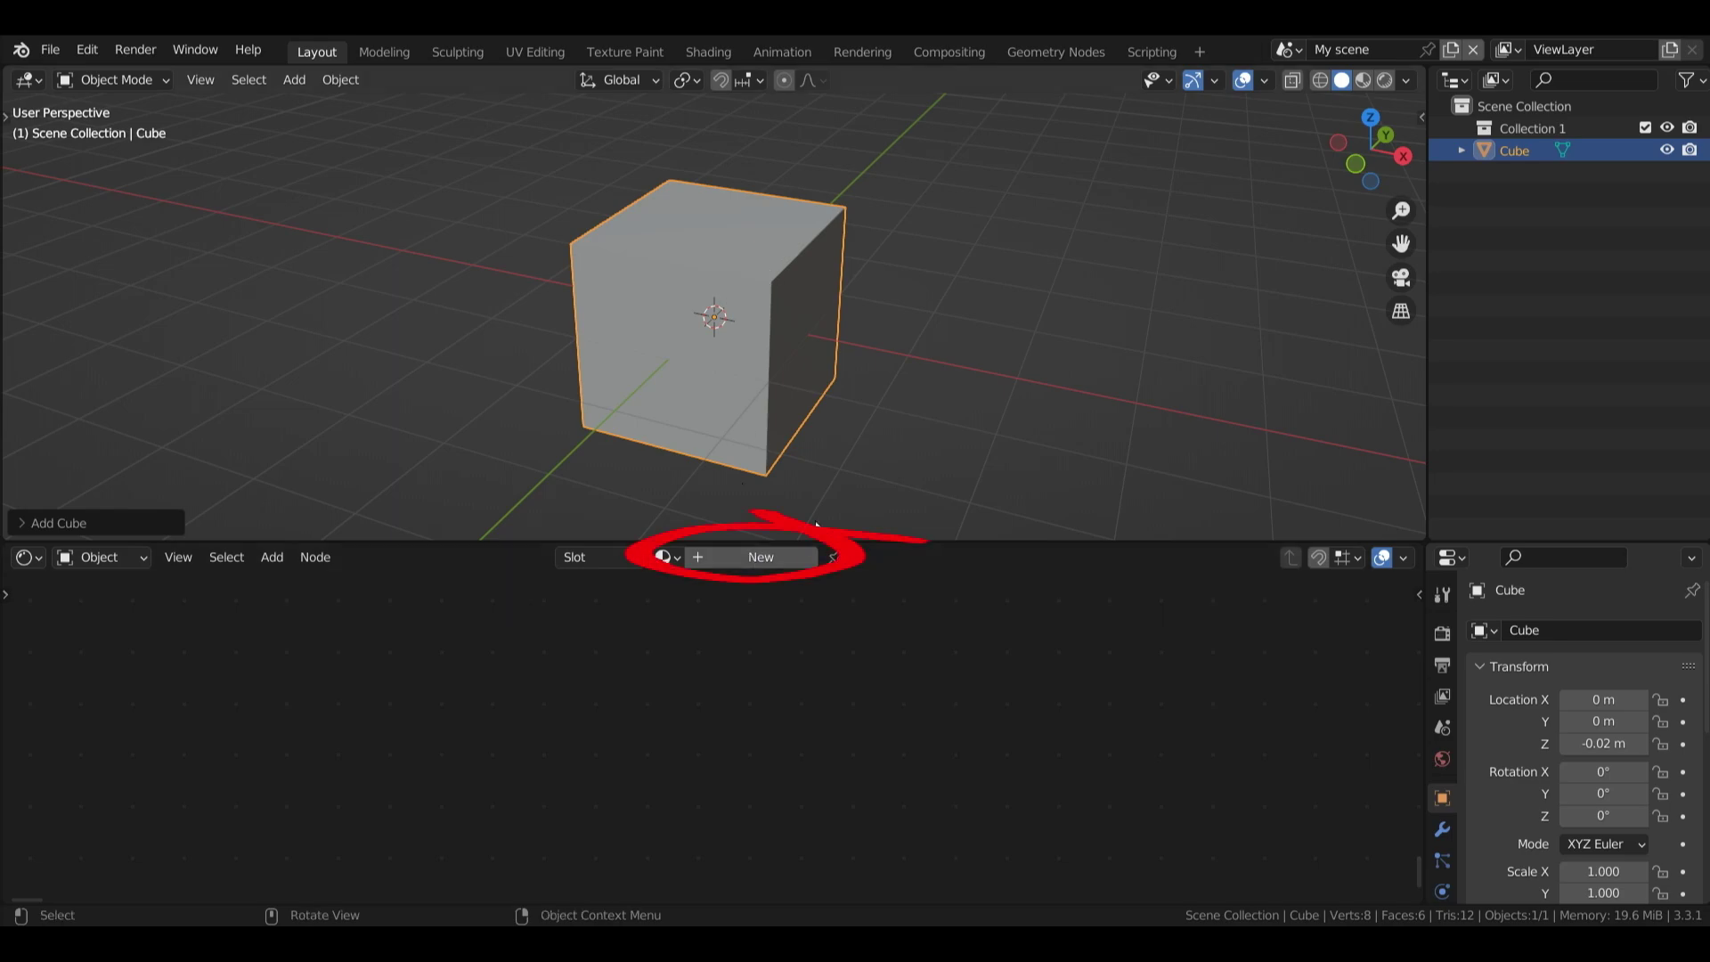
- Create a new material for the cube and add a Displacement node to its shader graph
click(744, 557)
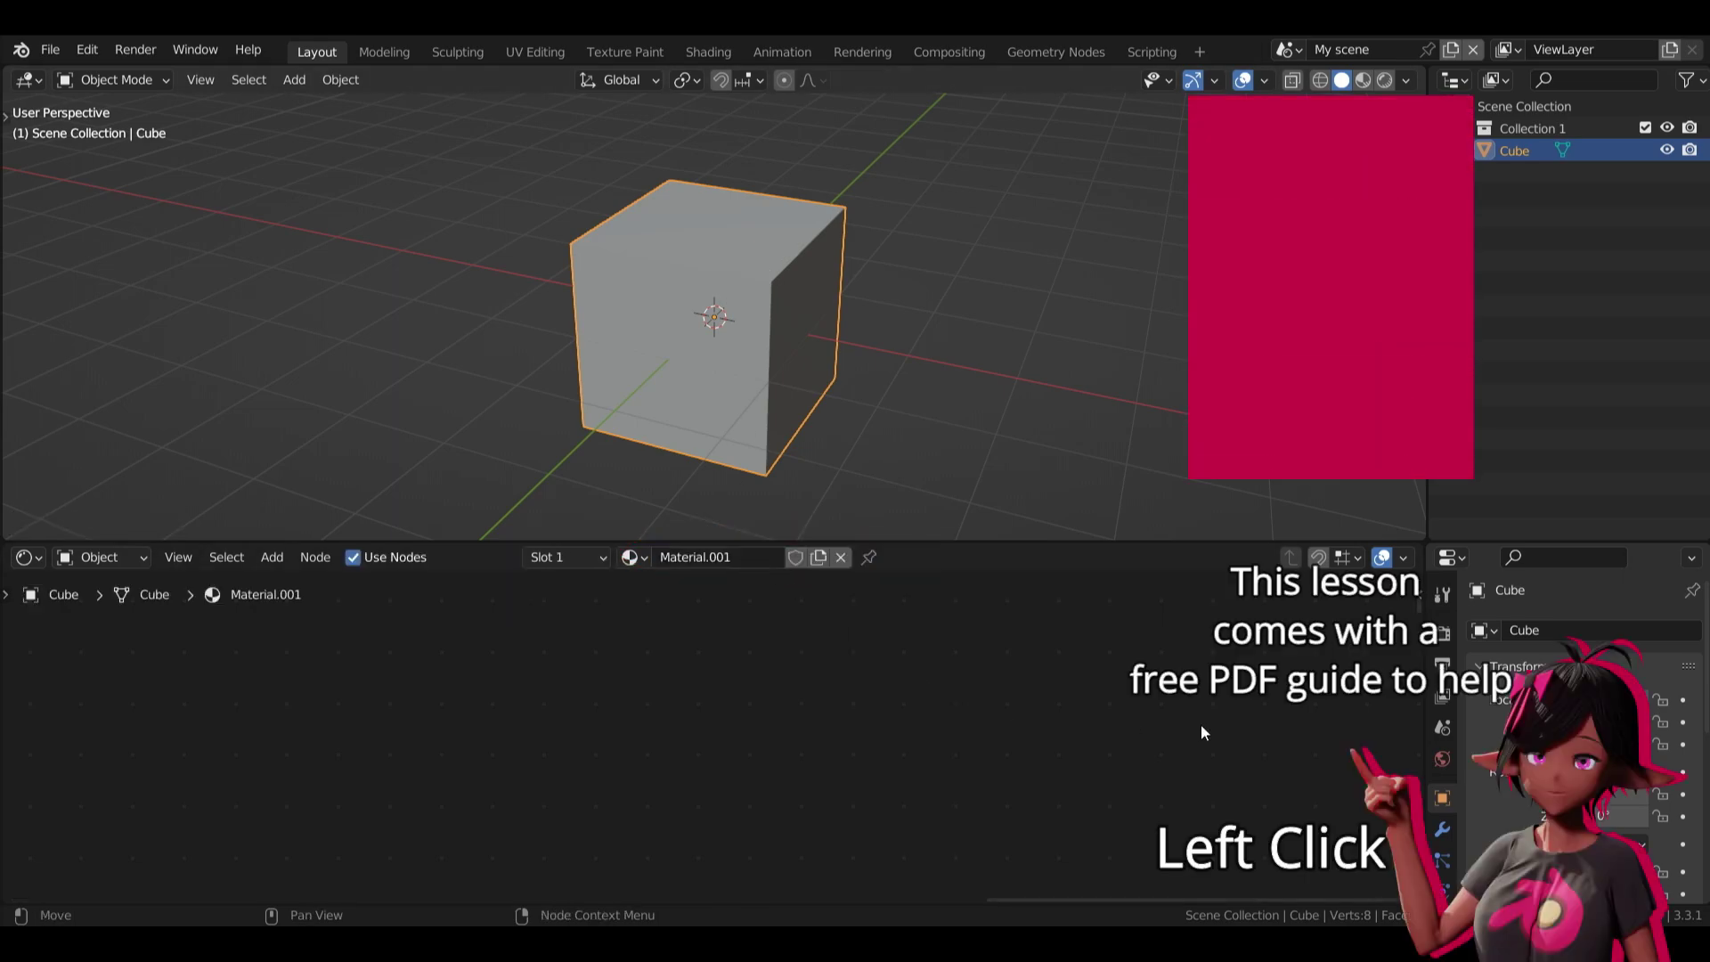
key(shift+a)
click(930, 640)
text(bump)
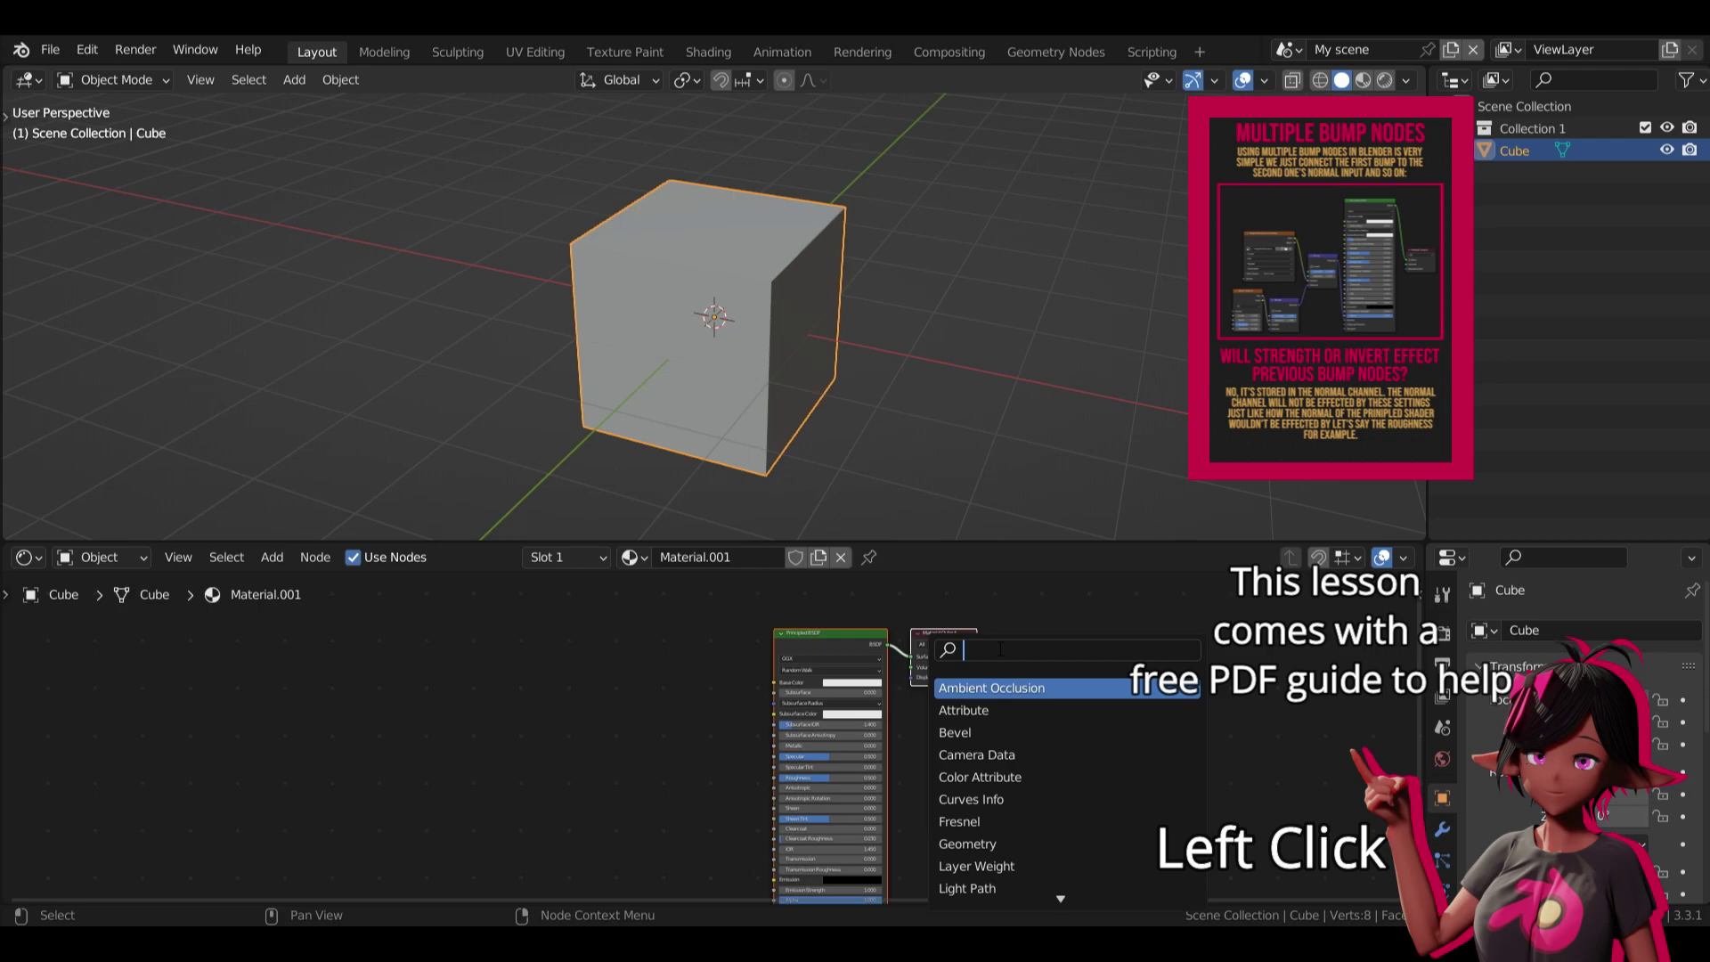
key(Return)
click(660, 797)
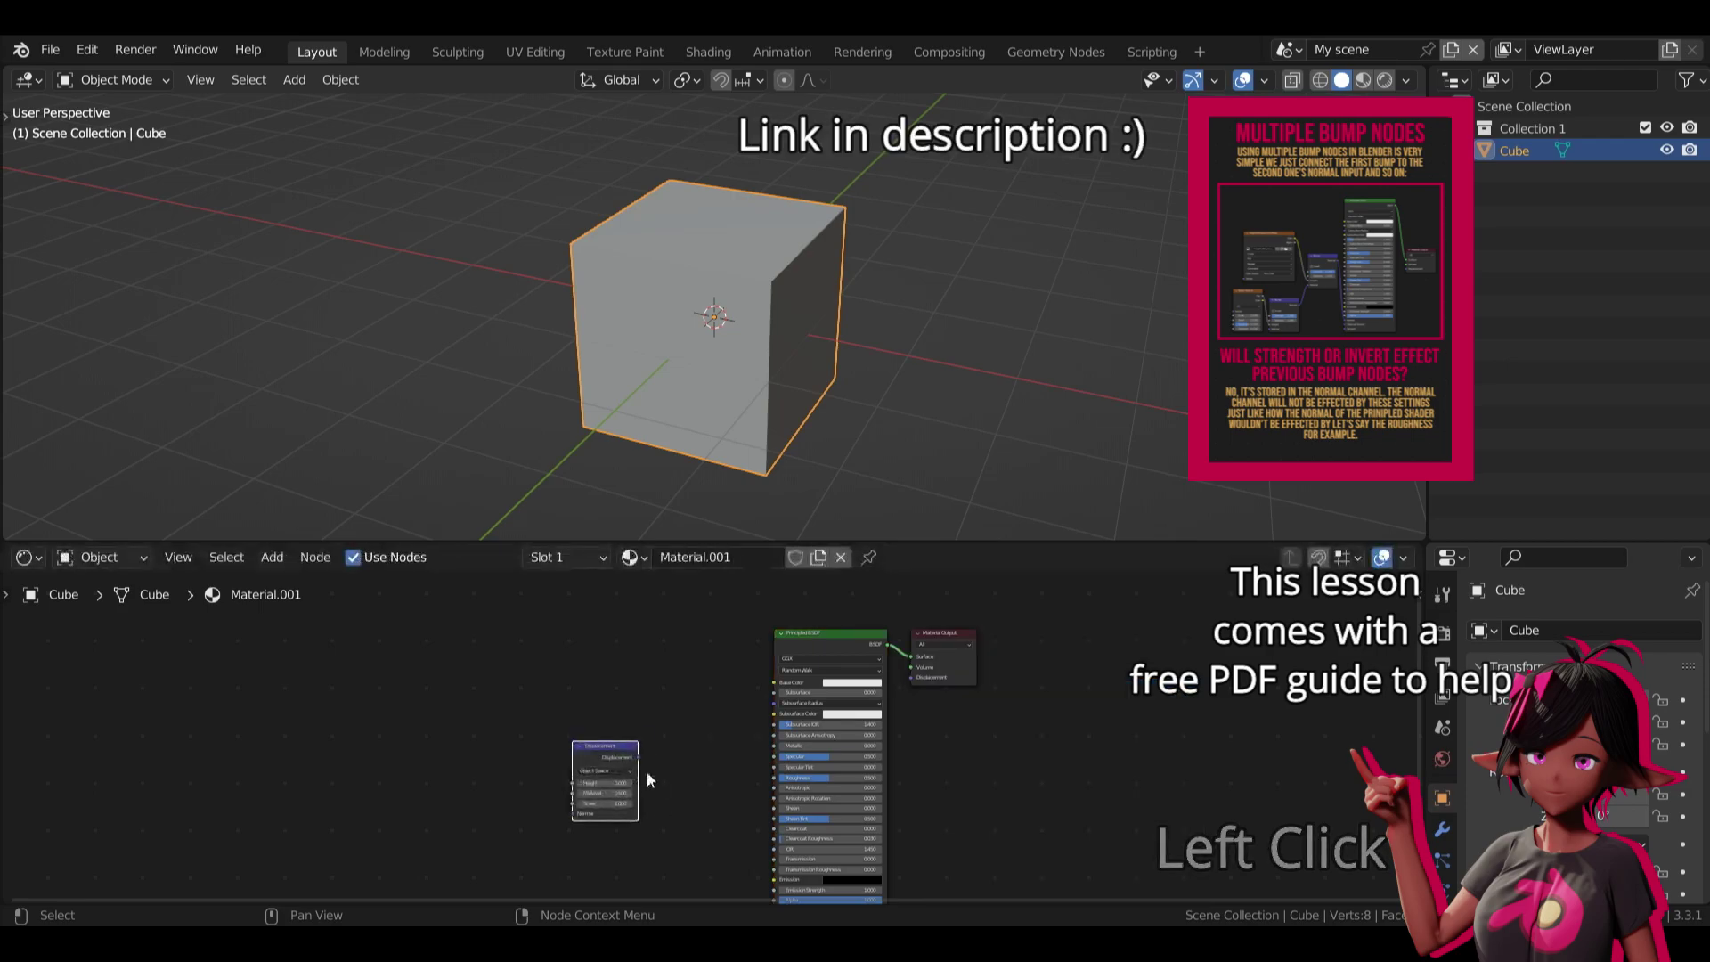
- Connect the Displacement node to the Material Output's Displacement input and place it closer to that output node
drag(636, 764, 912, 764)
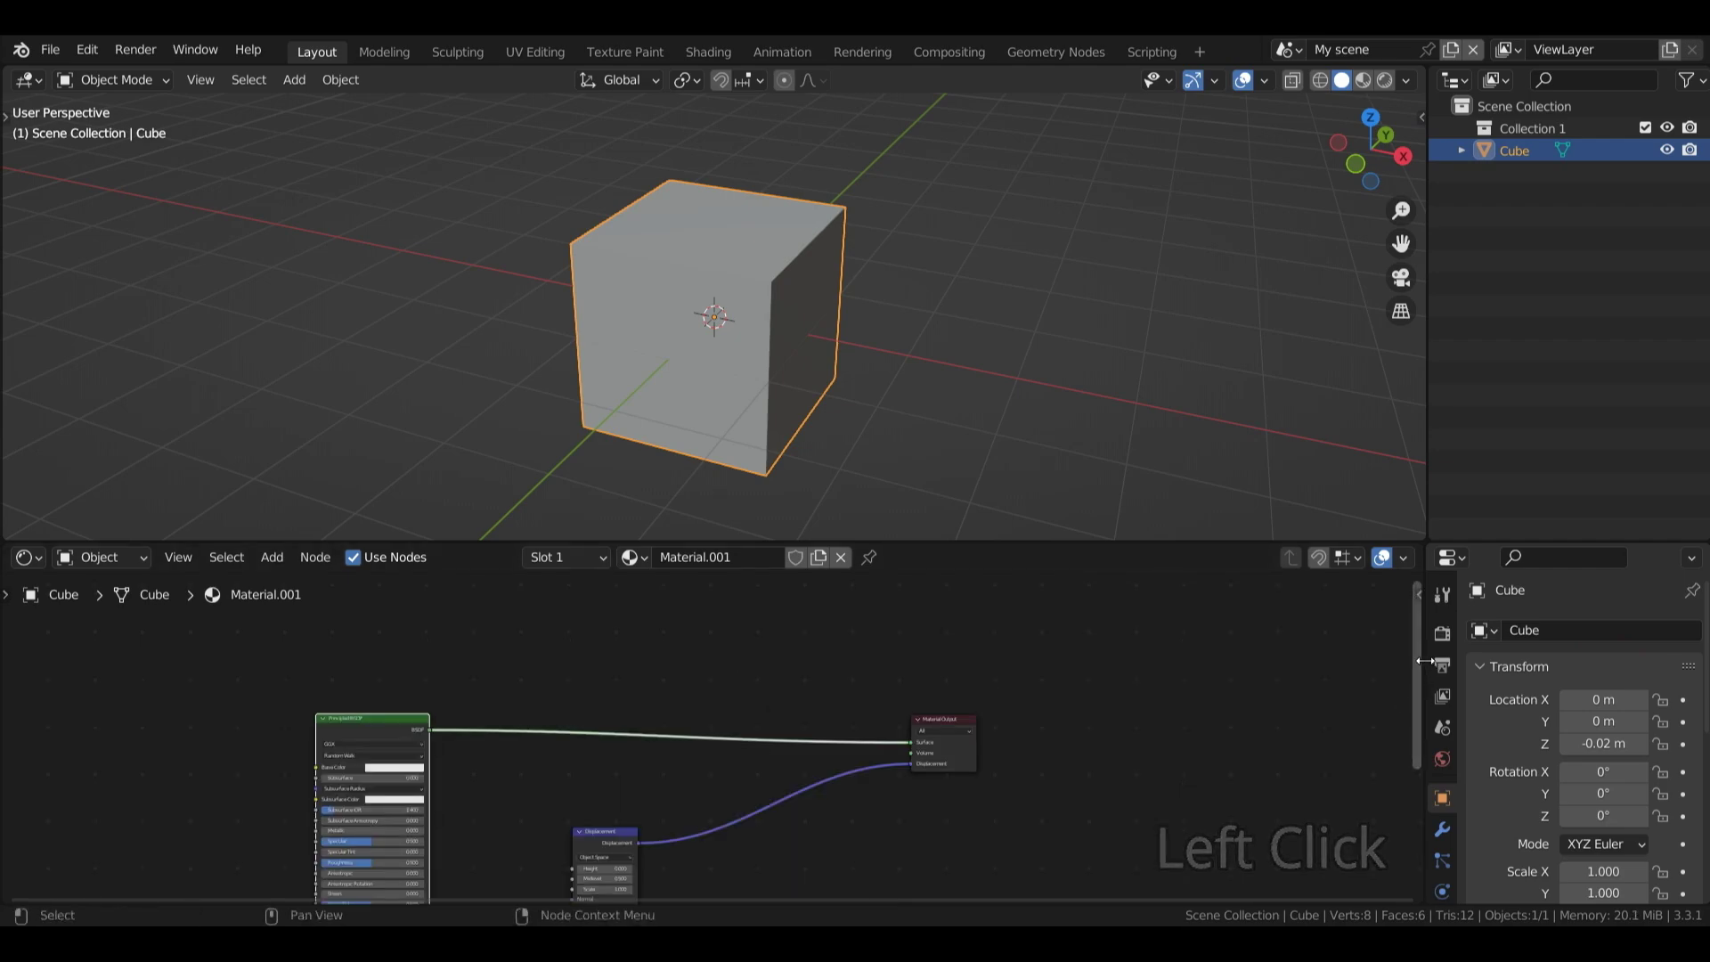
drag(1419, 661, 1421, 753)
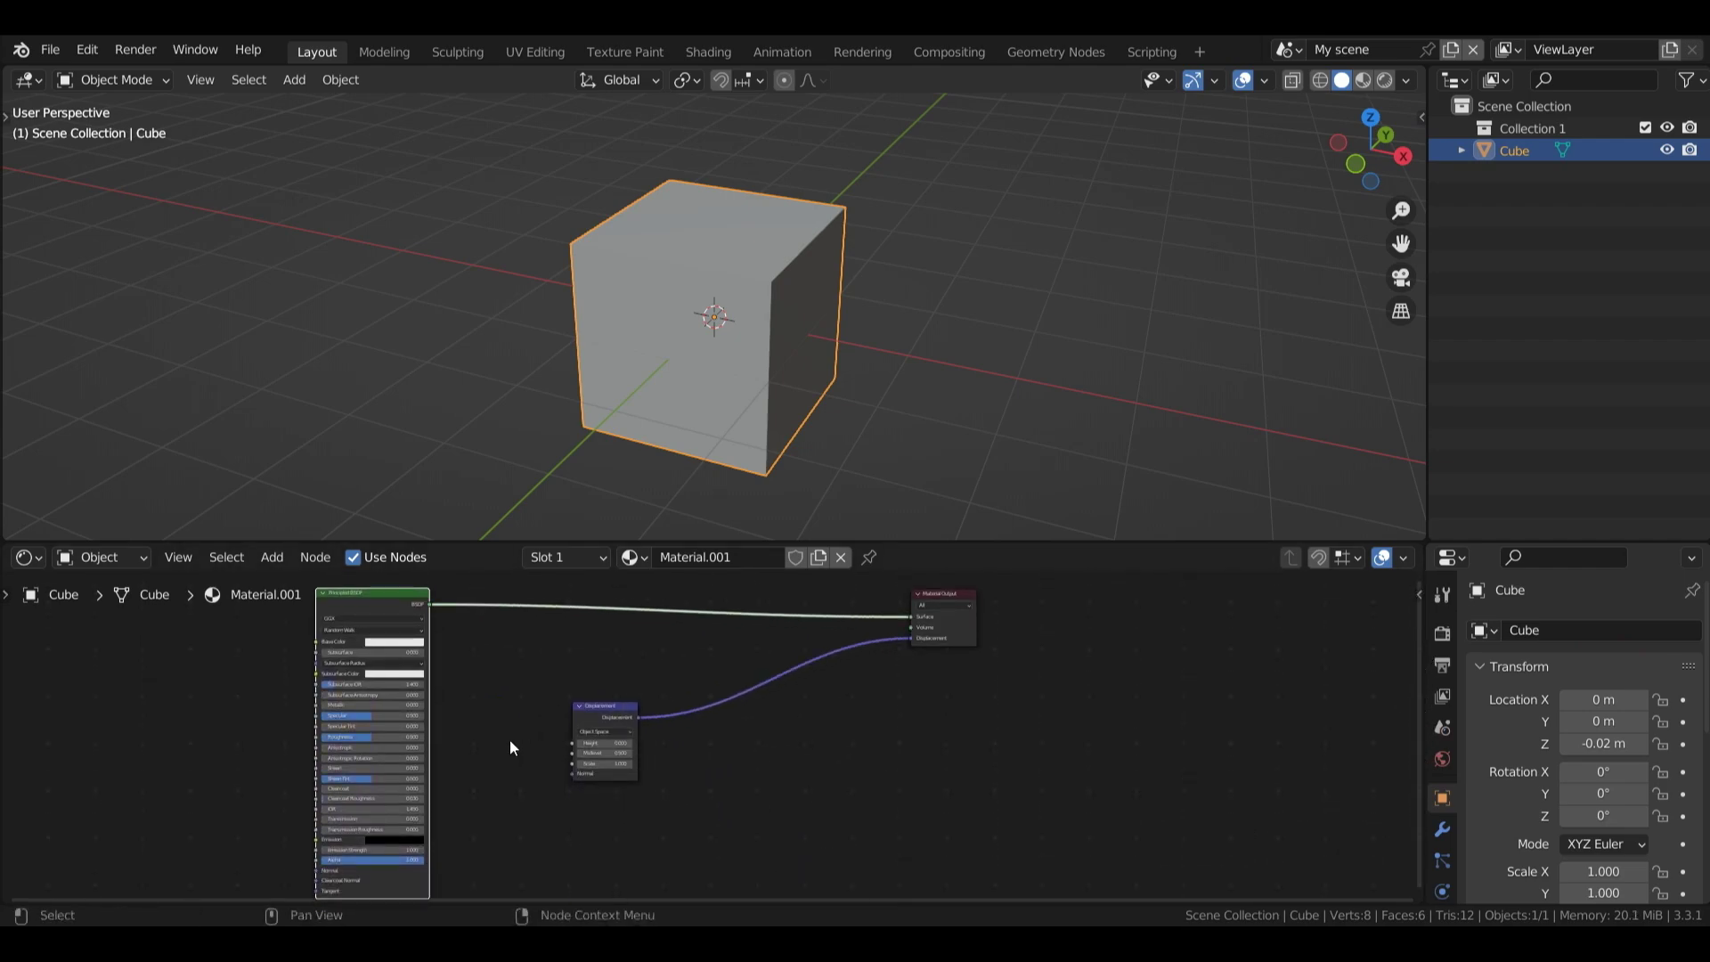
drag(595, 718, 767, 749)
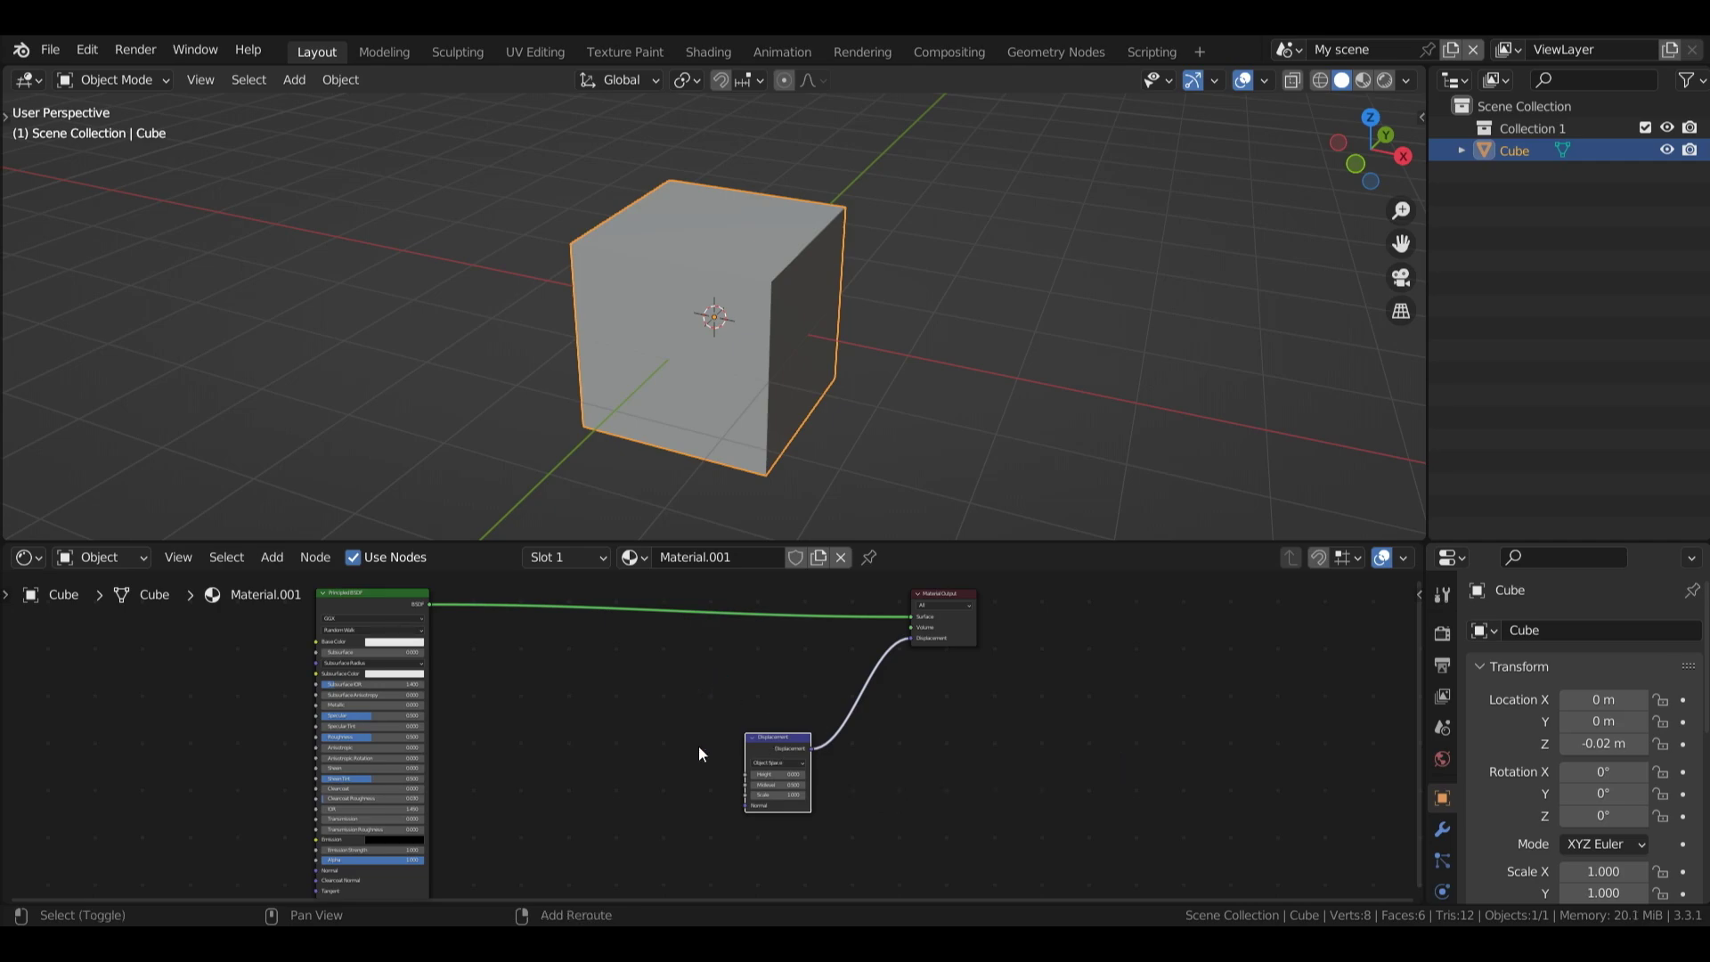
- Add an Image Texture node with Height.png before the Displacement node and set its color space to Non-Color
key(shift+a)
mouse_move(699, 746)
click(816, 565)
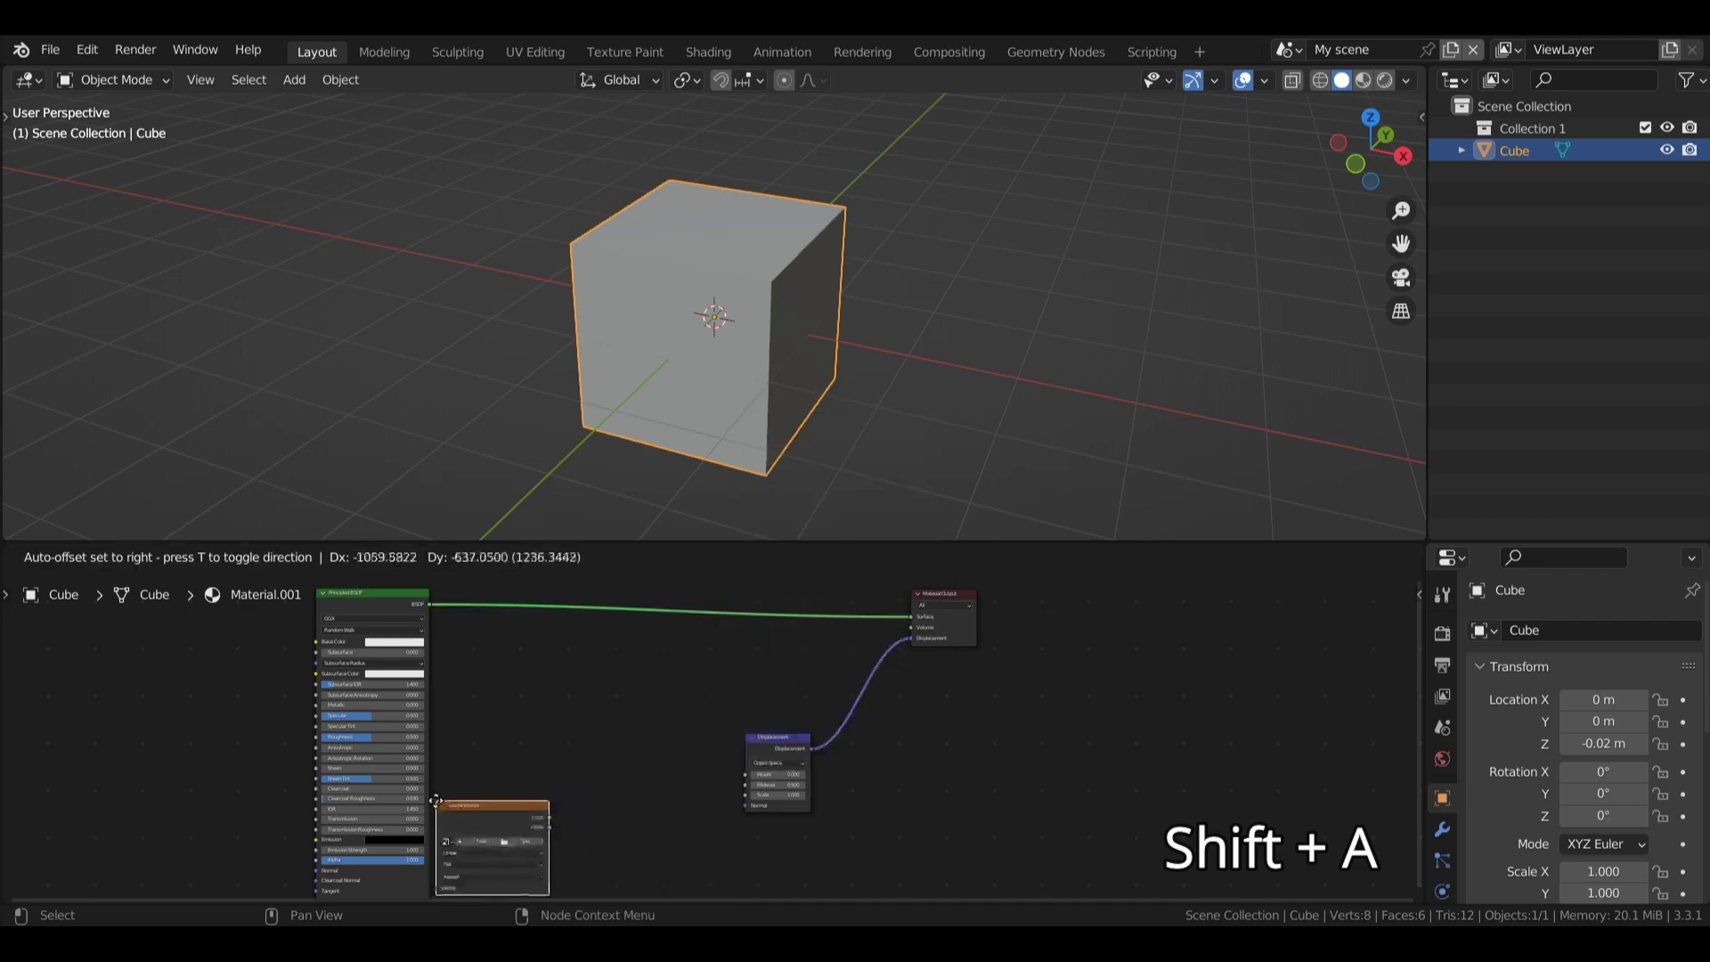
click(549, 706)
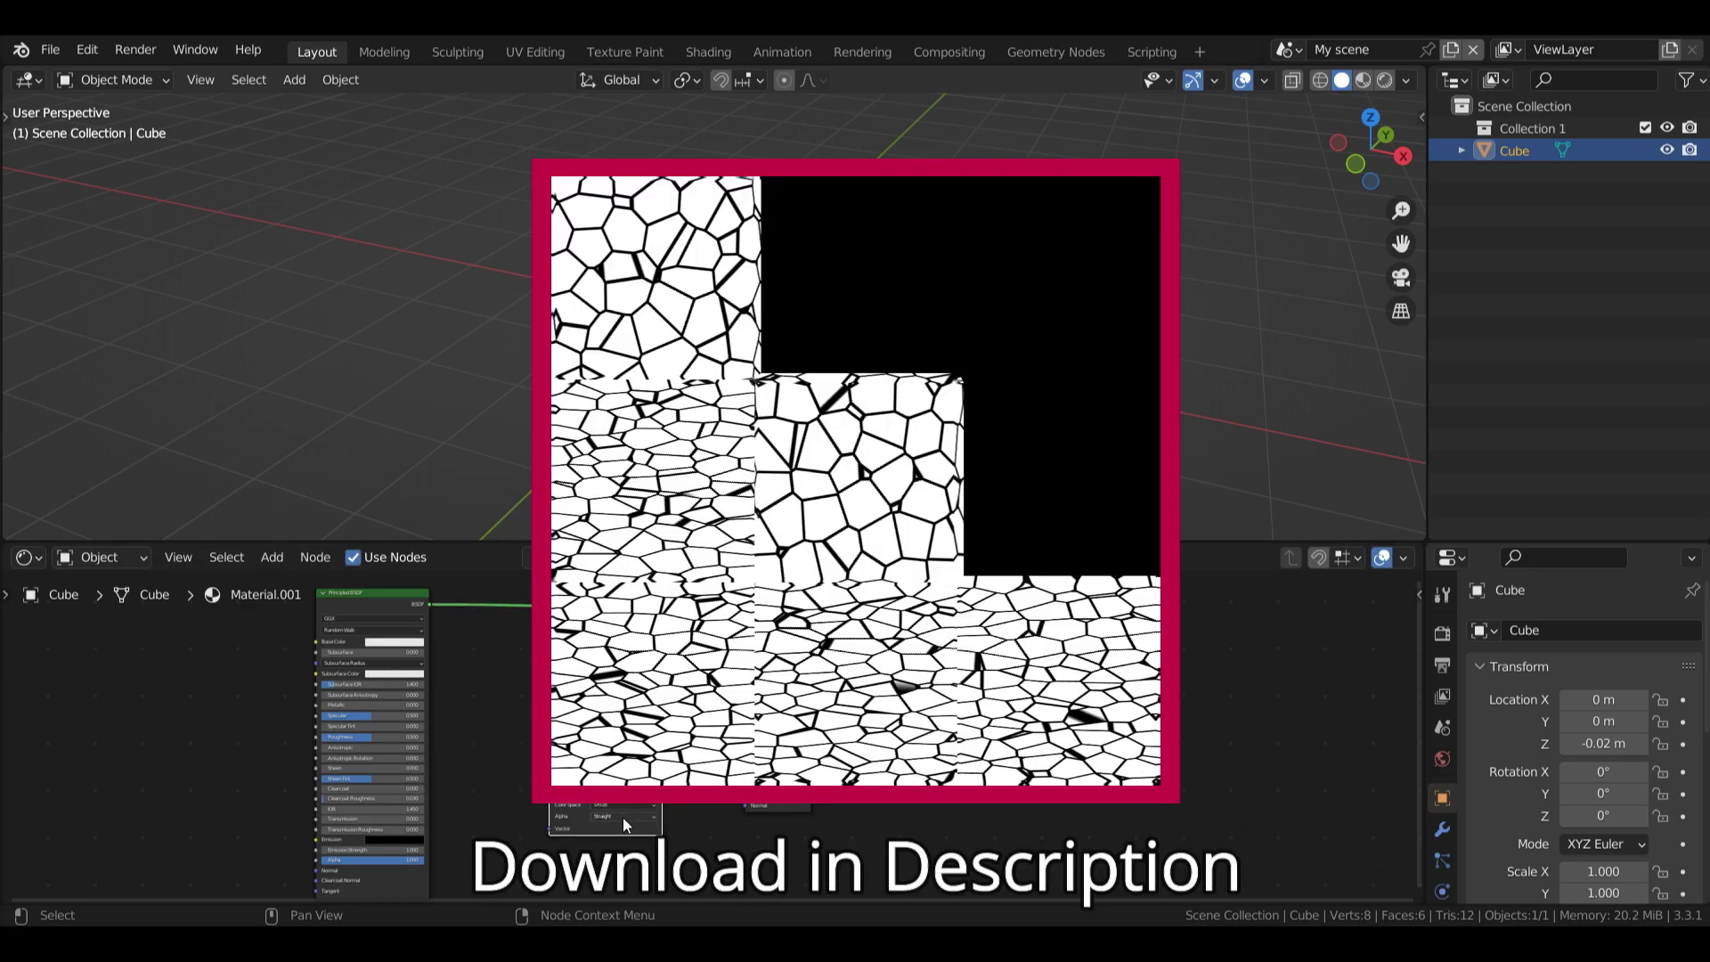
click(627, 805)
click(631, 866)
- Add Texture Coordinate and Mapping nodes to the height image and connect its Color to the Displacement node's Height
key(ctrl+t)
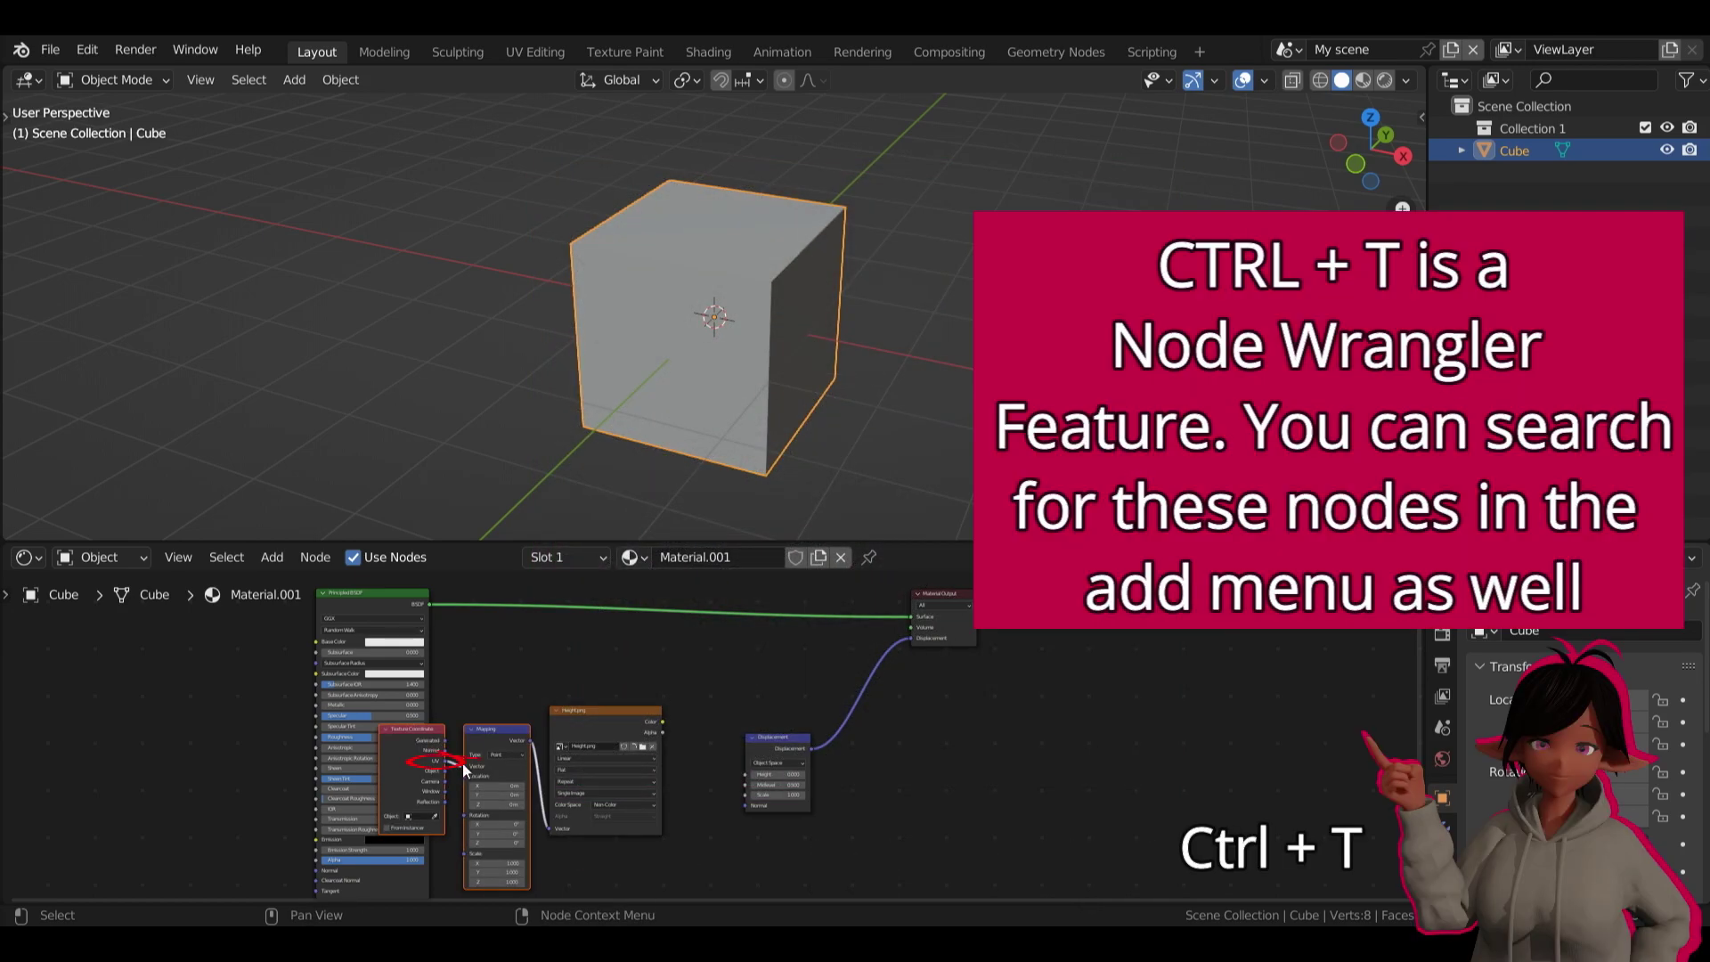
drag(661, 723, 747, 776)
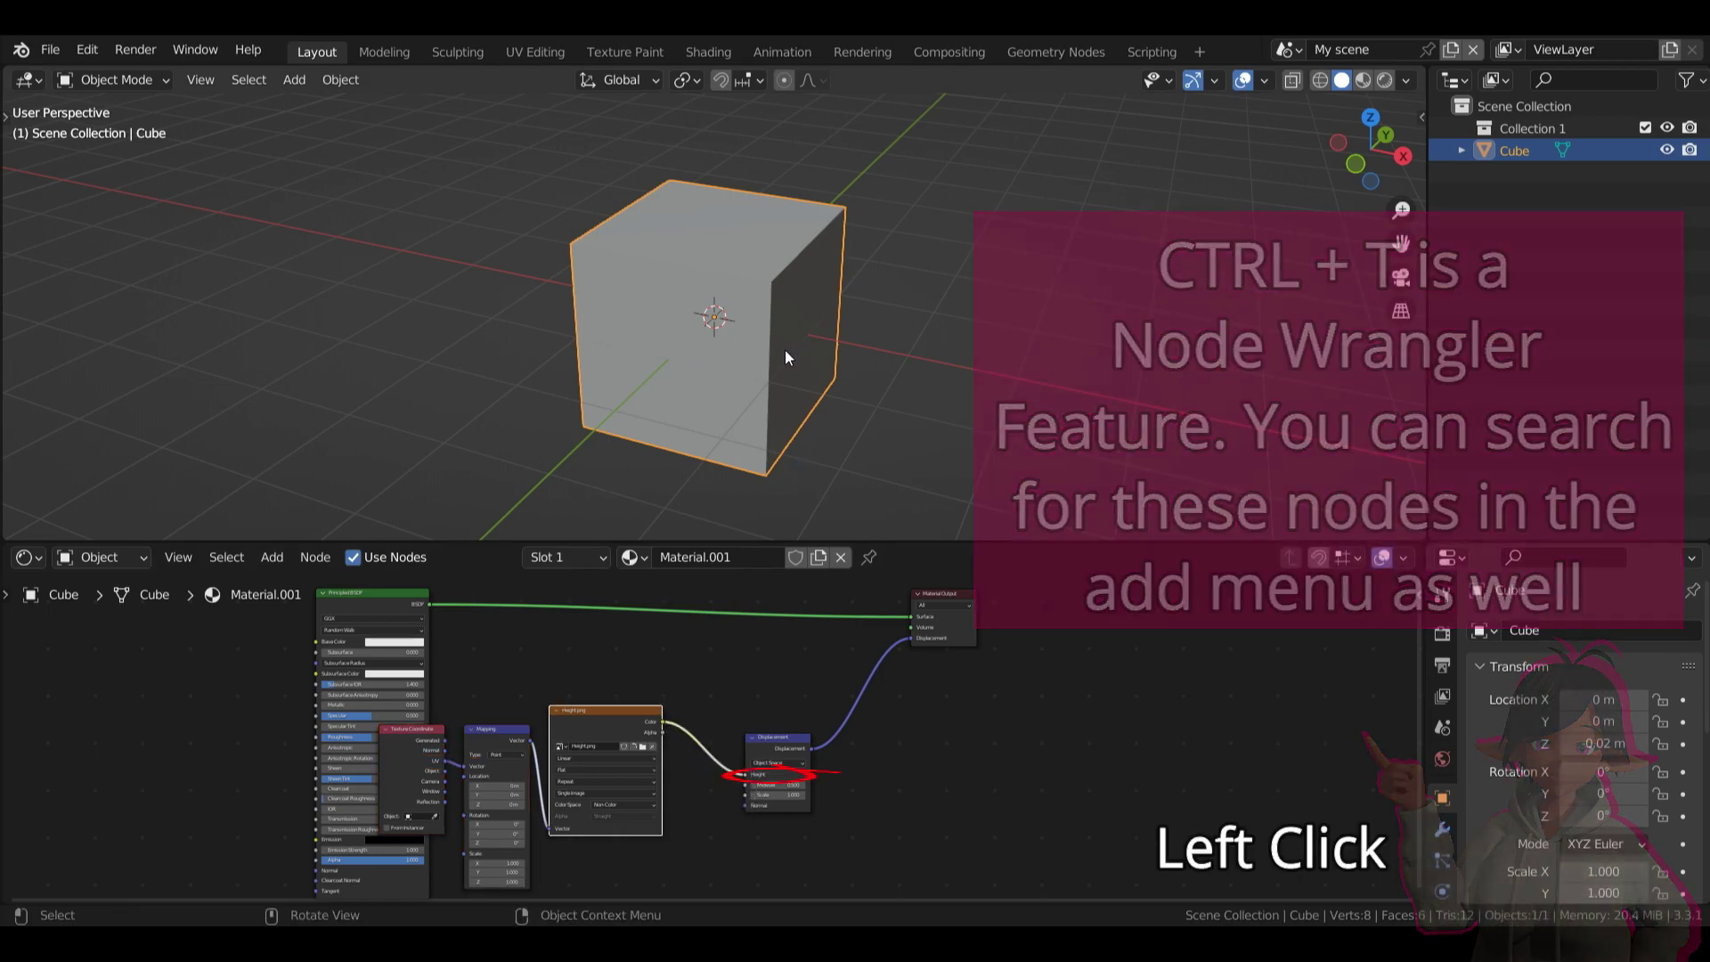
- Unwrap all faces of the cube in Edit Mode with Smart UV Project, using an island margin of 0.010
key(Tab)
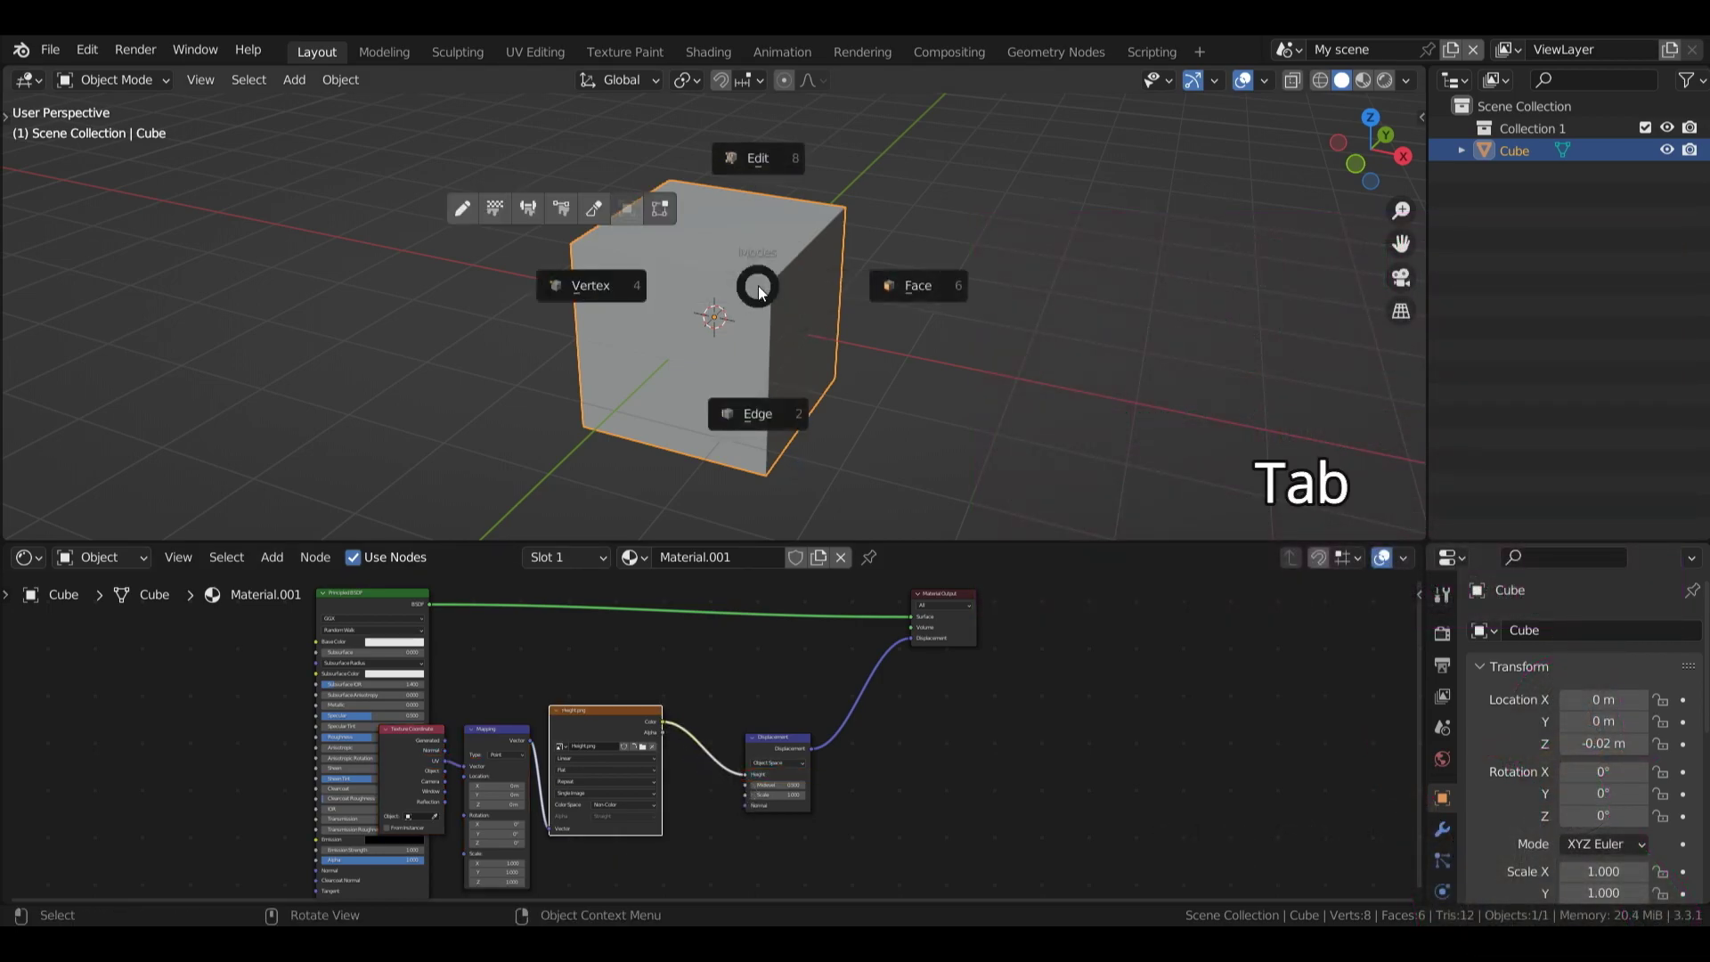
key(a)
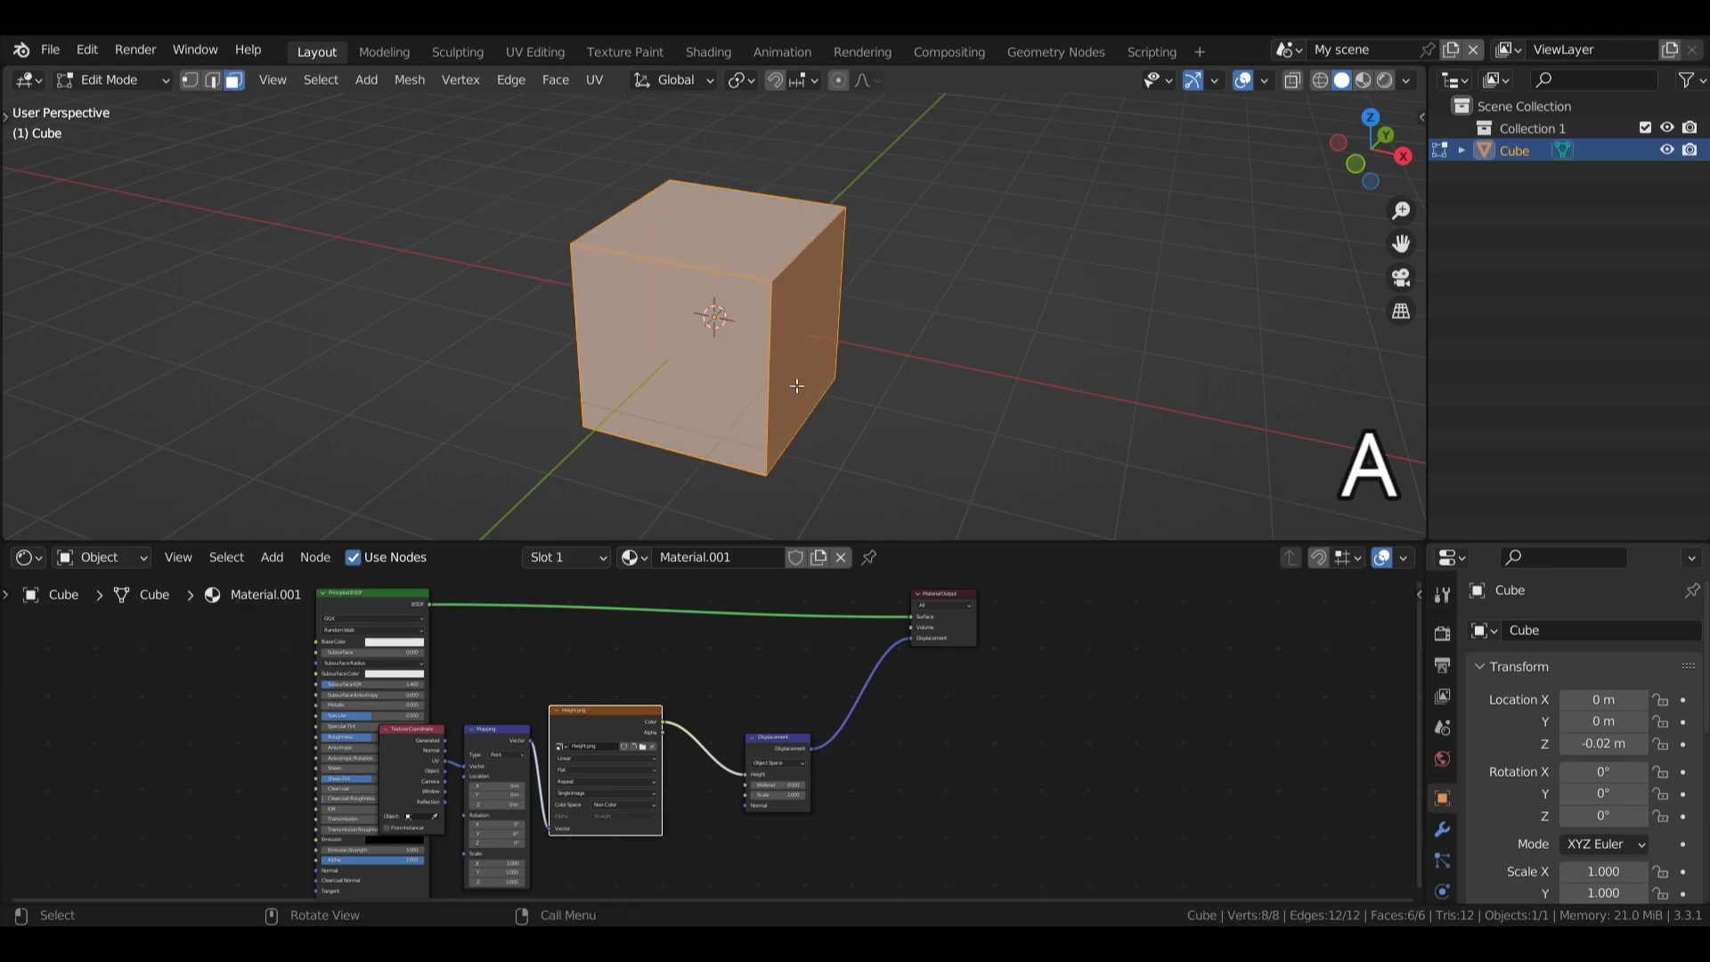
key(u)
click(713, 249)
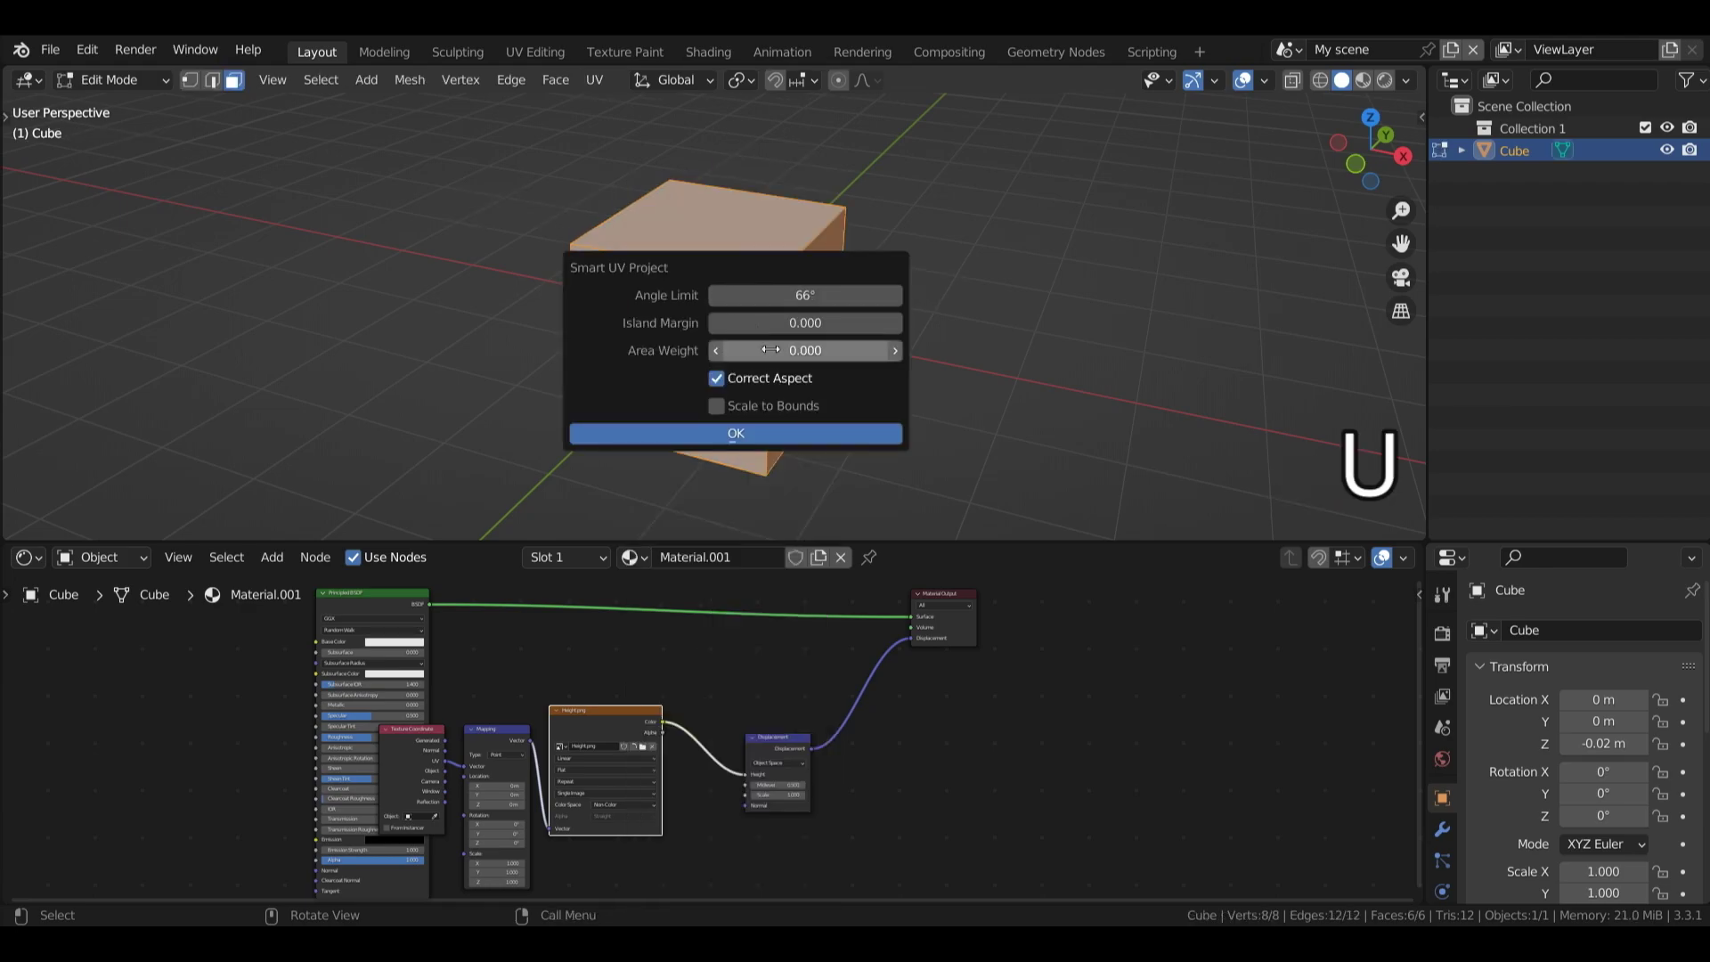
click(894, 323)
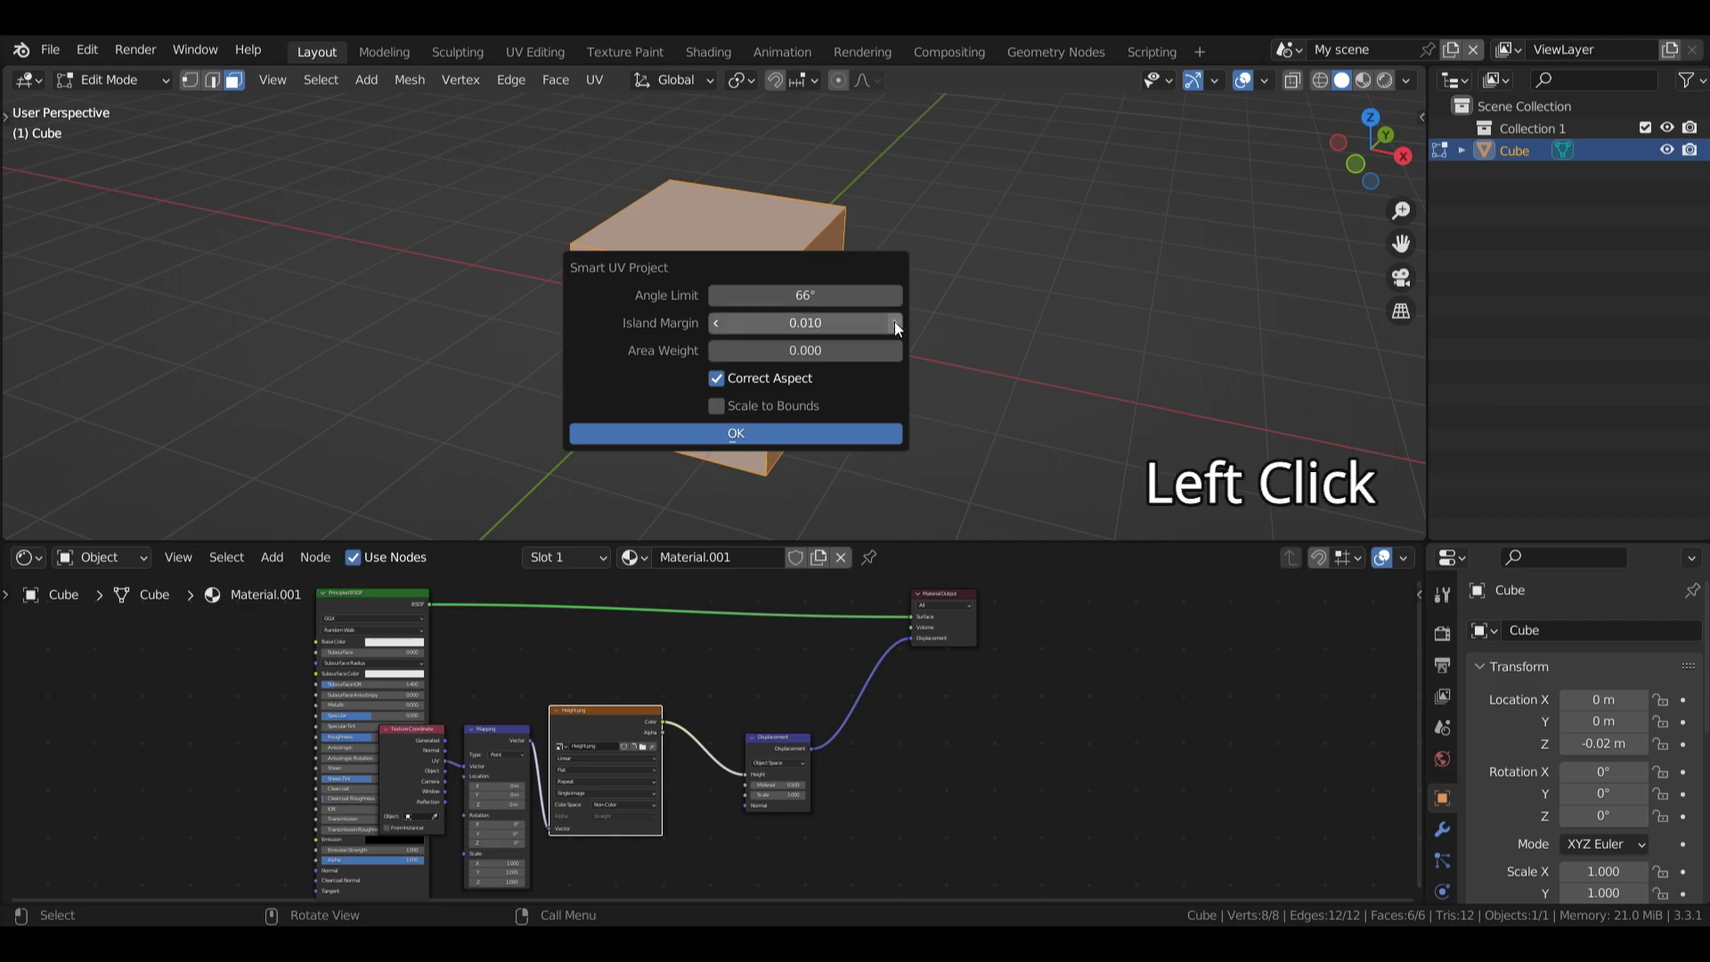
click(816, 432)
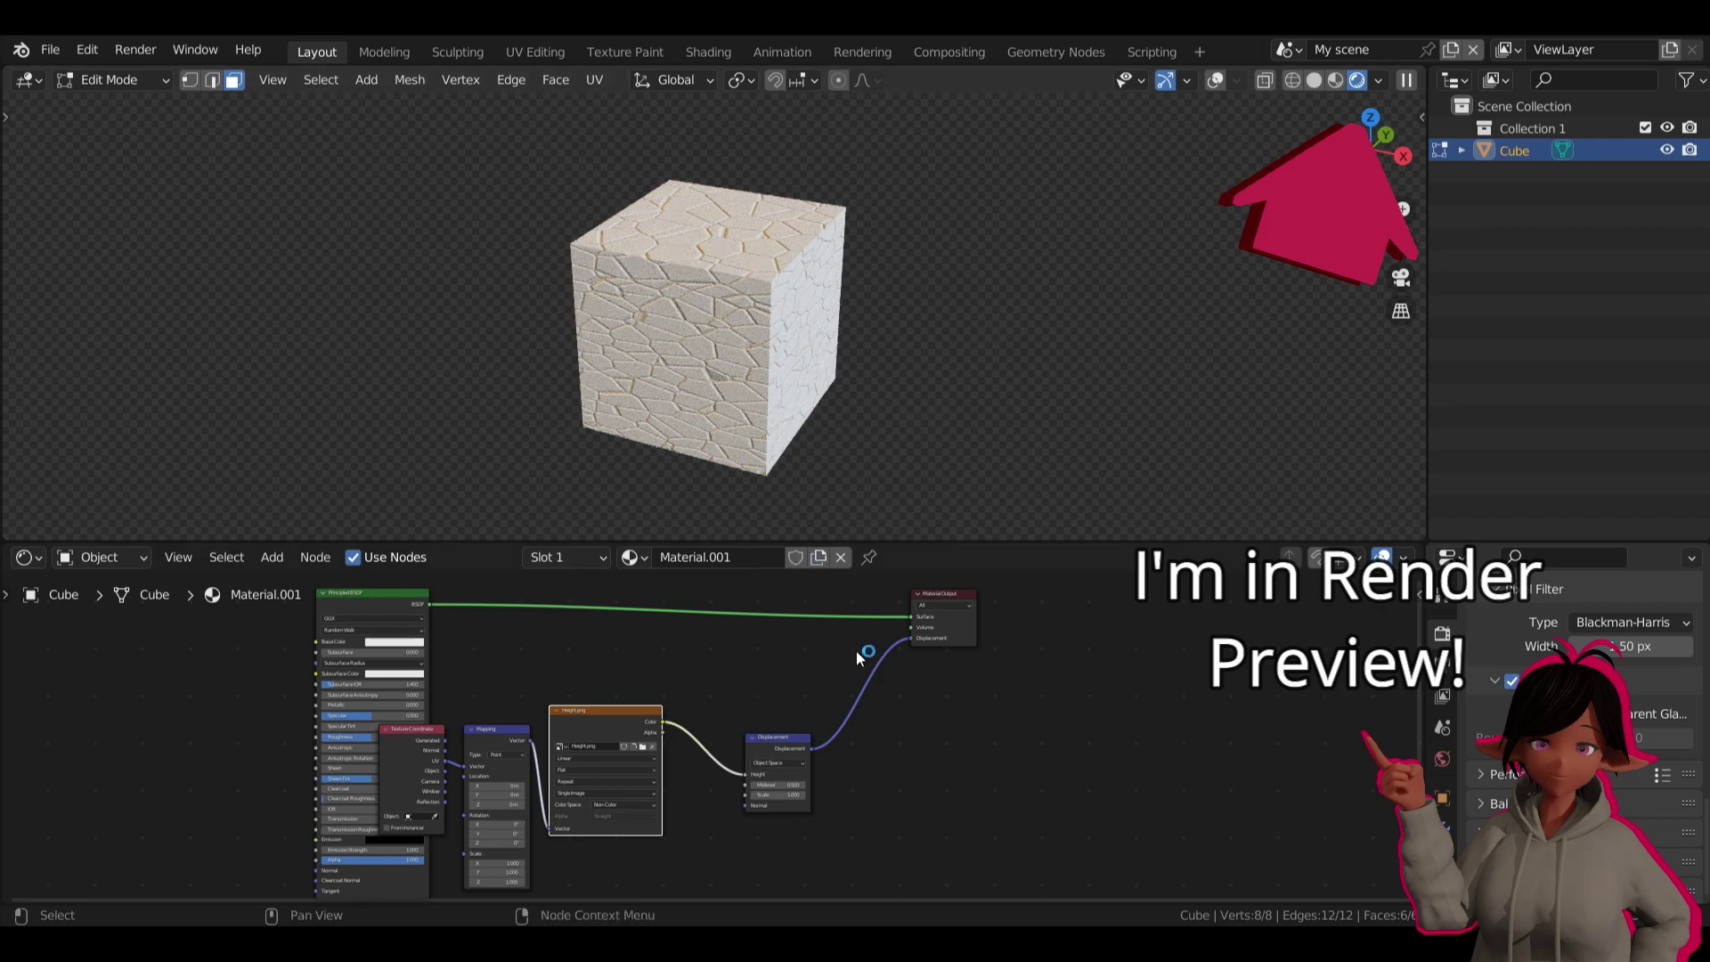
- Set the material's surface displacement method to Displacement Only in the shader editor's material settings
key(n)
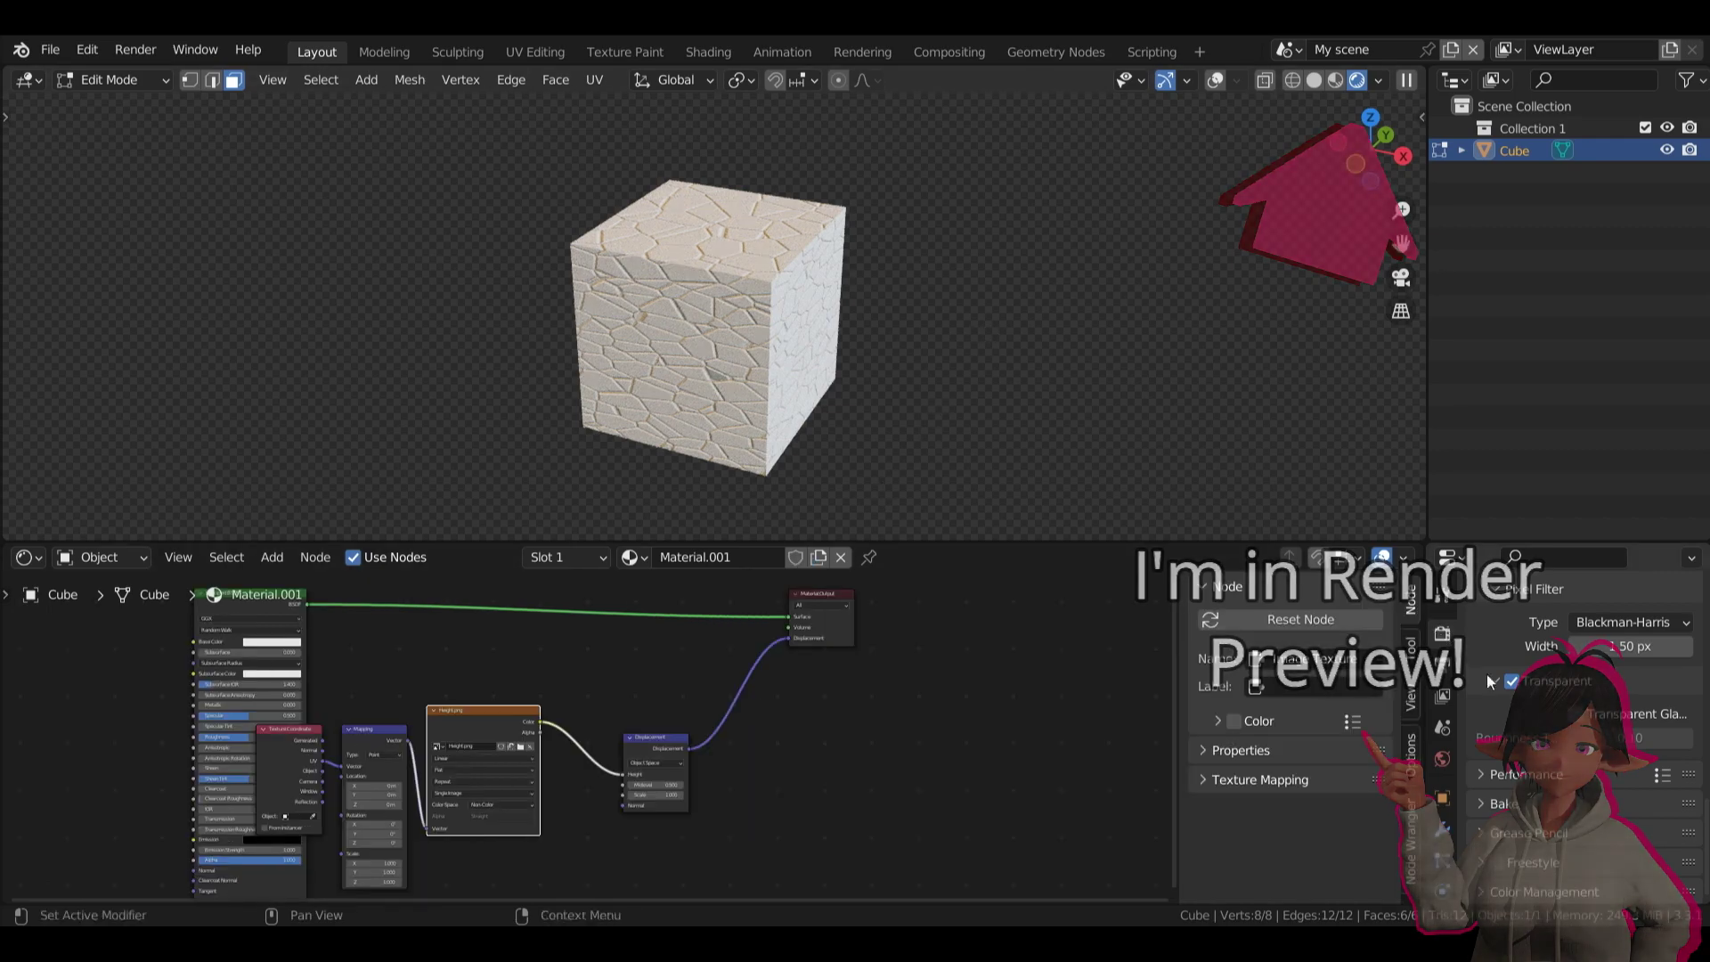
click(1411, 756)
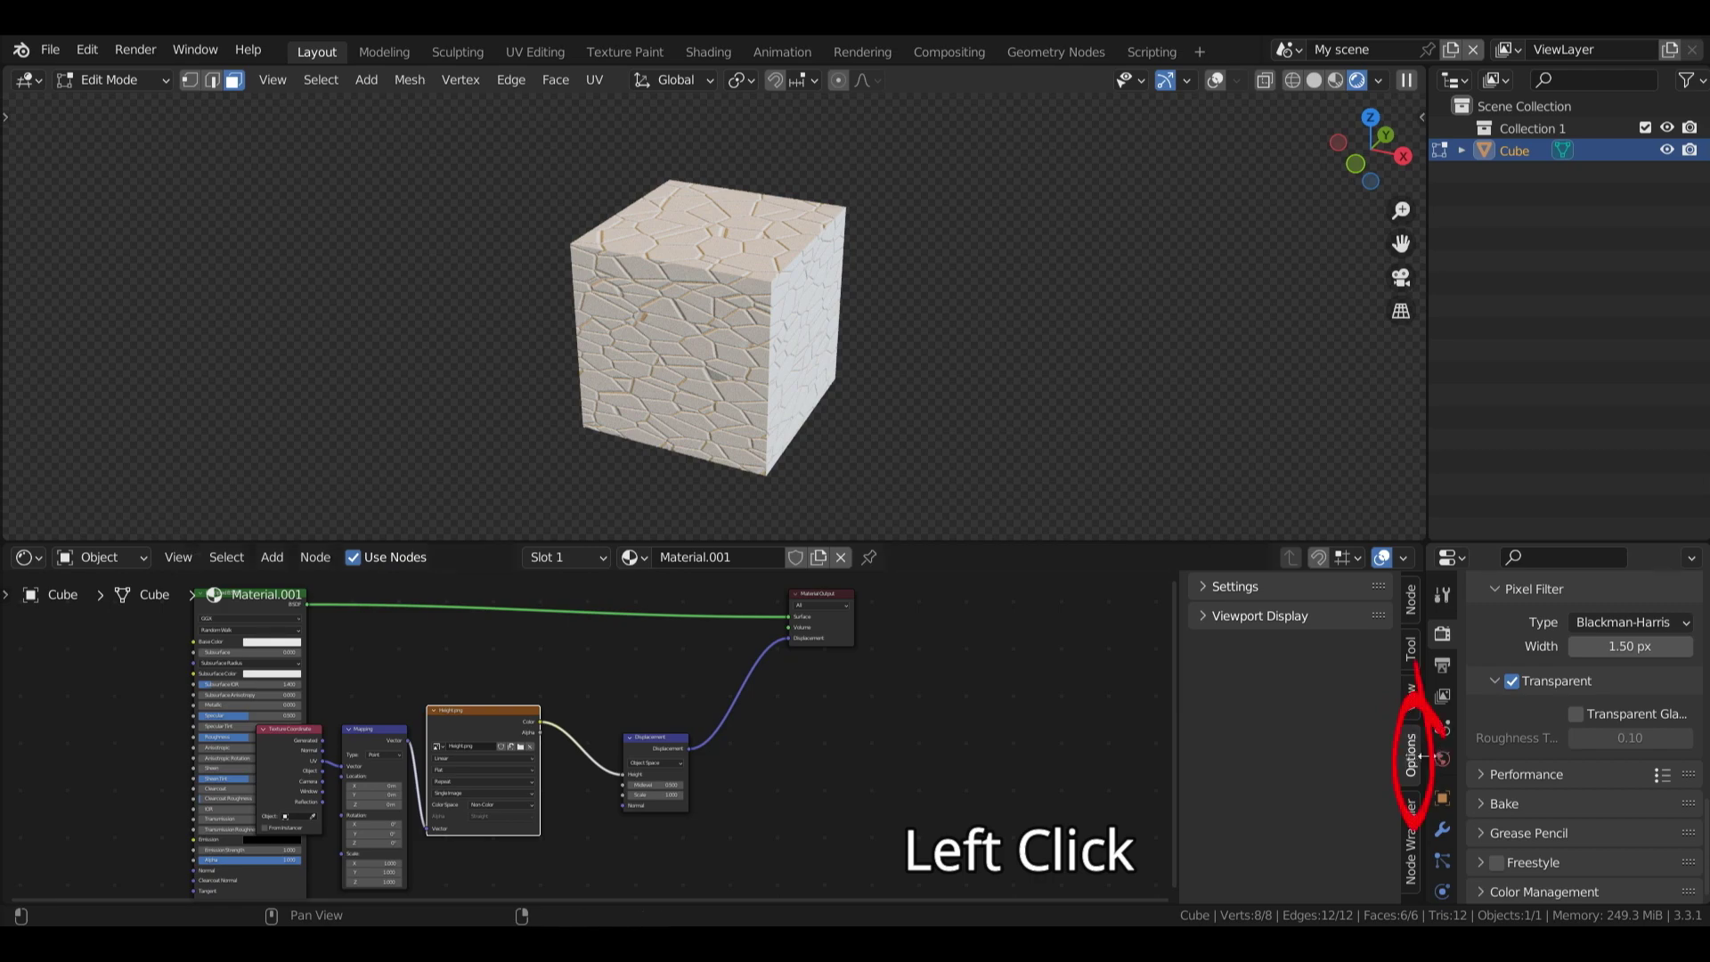
key(n)
key(n)
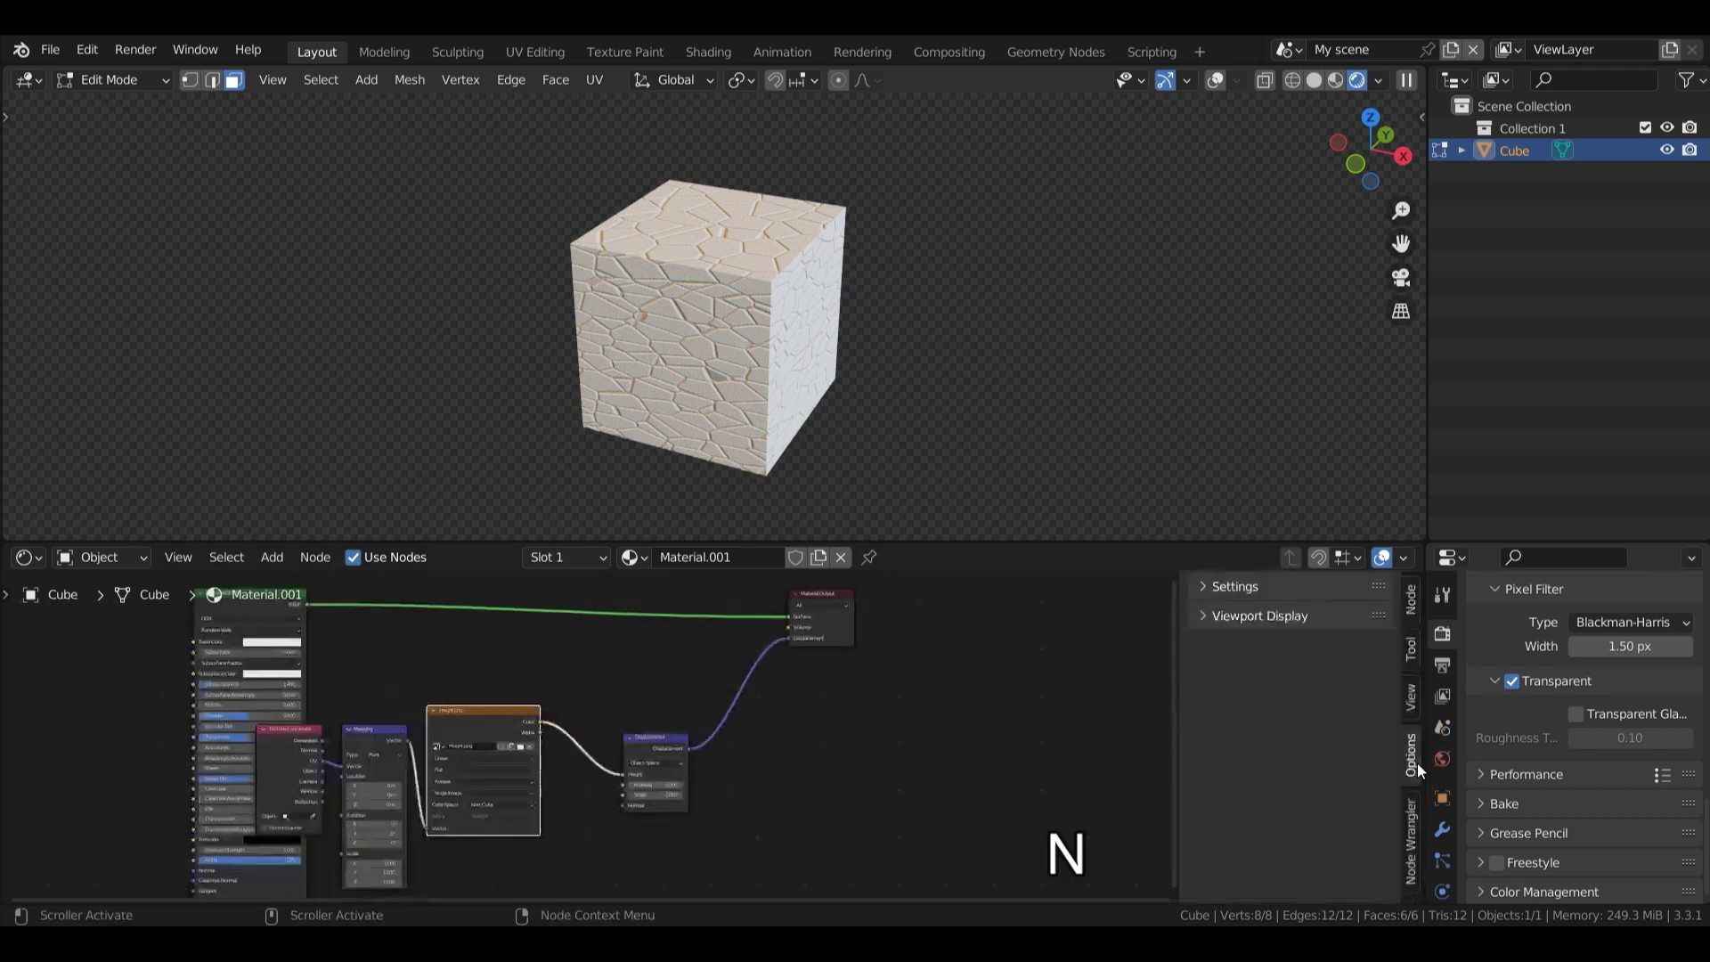
click(1228, 588)
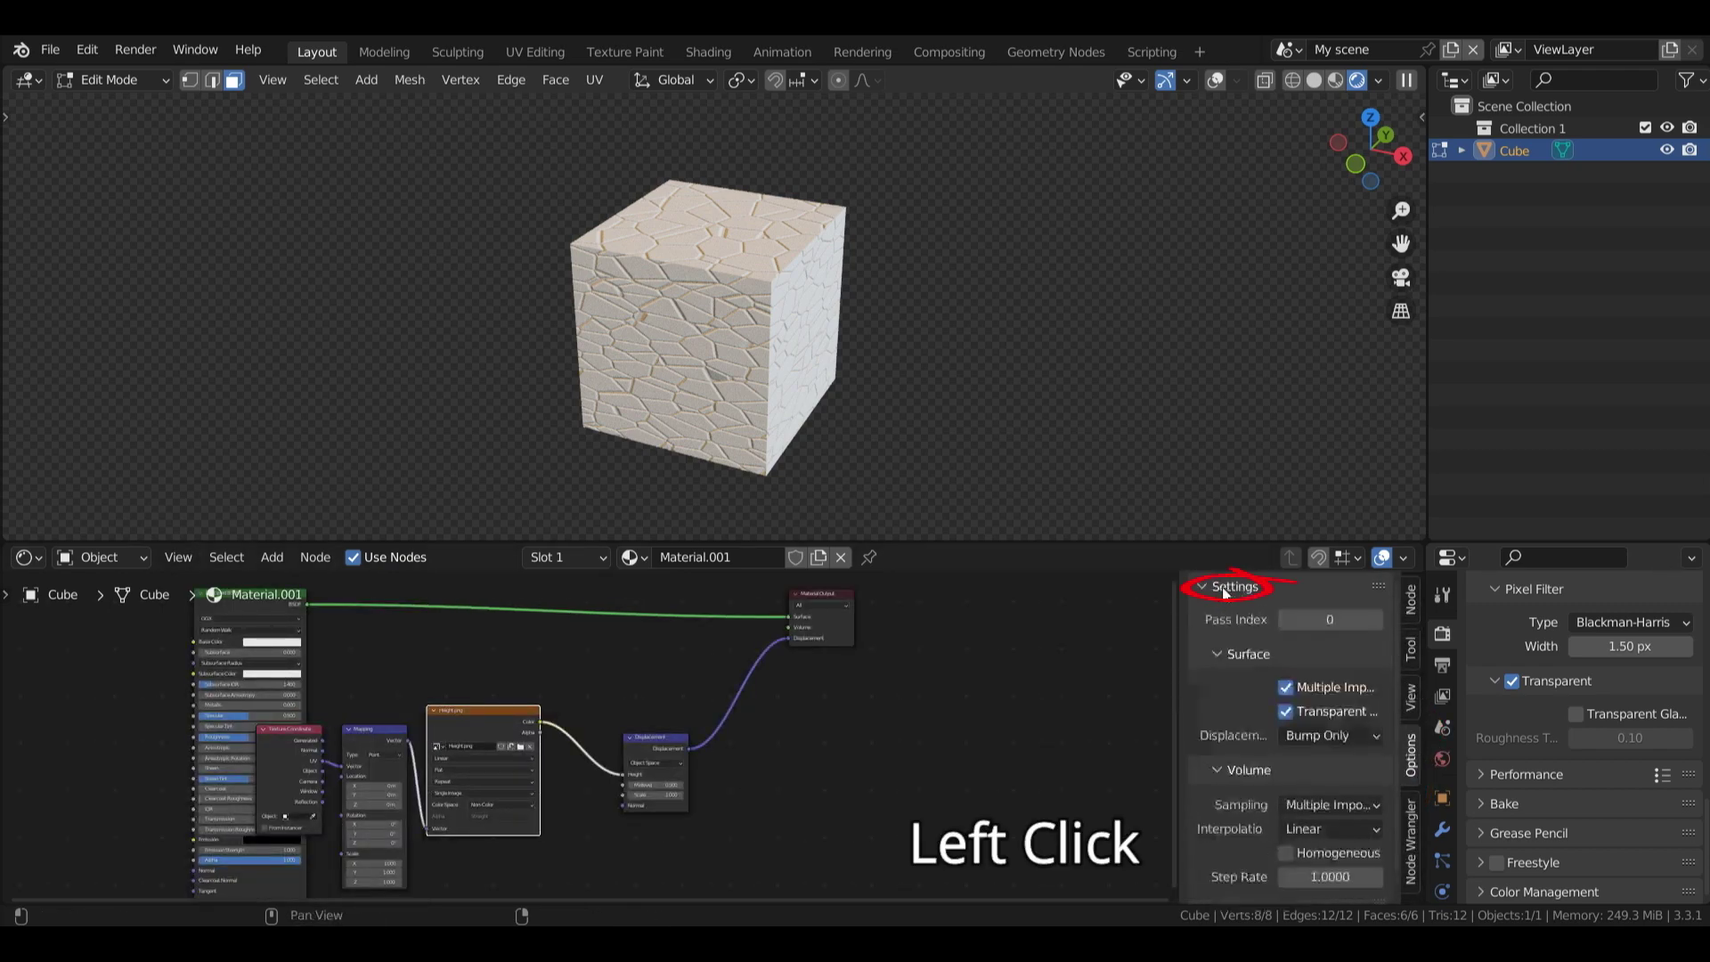
click(1334, 742)
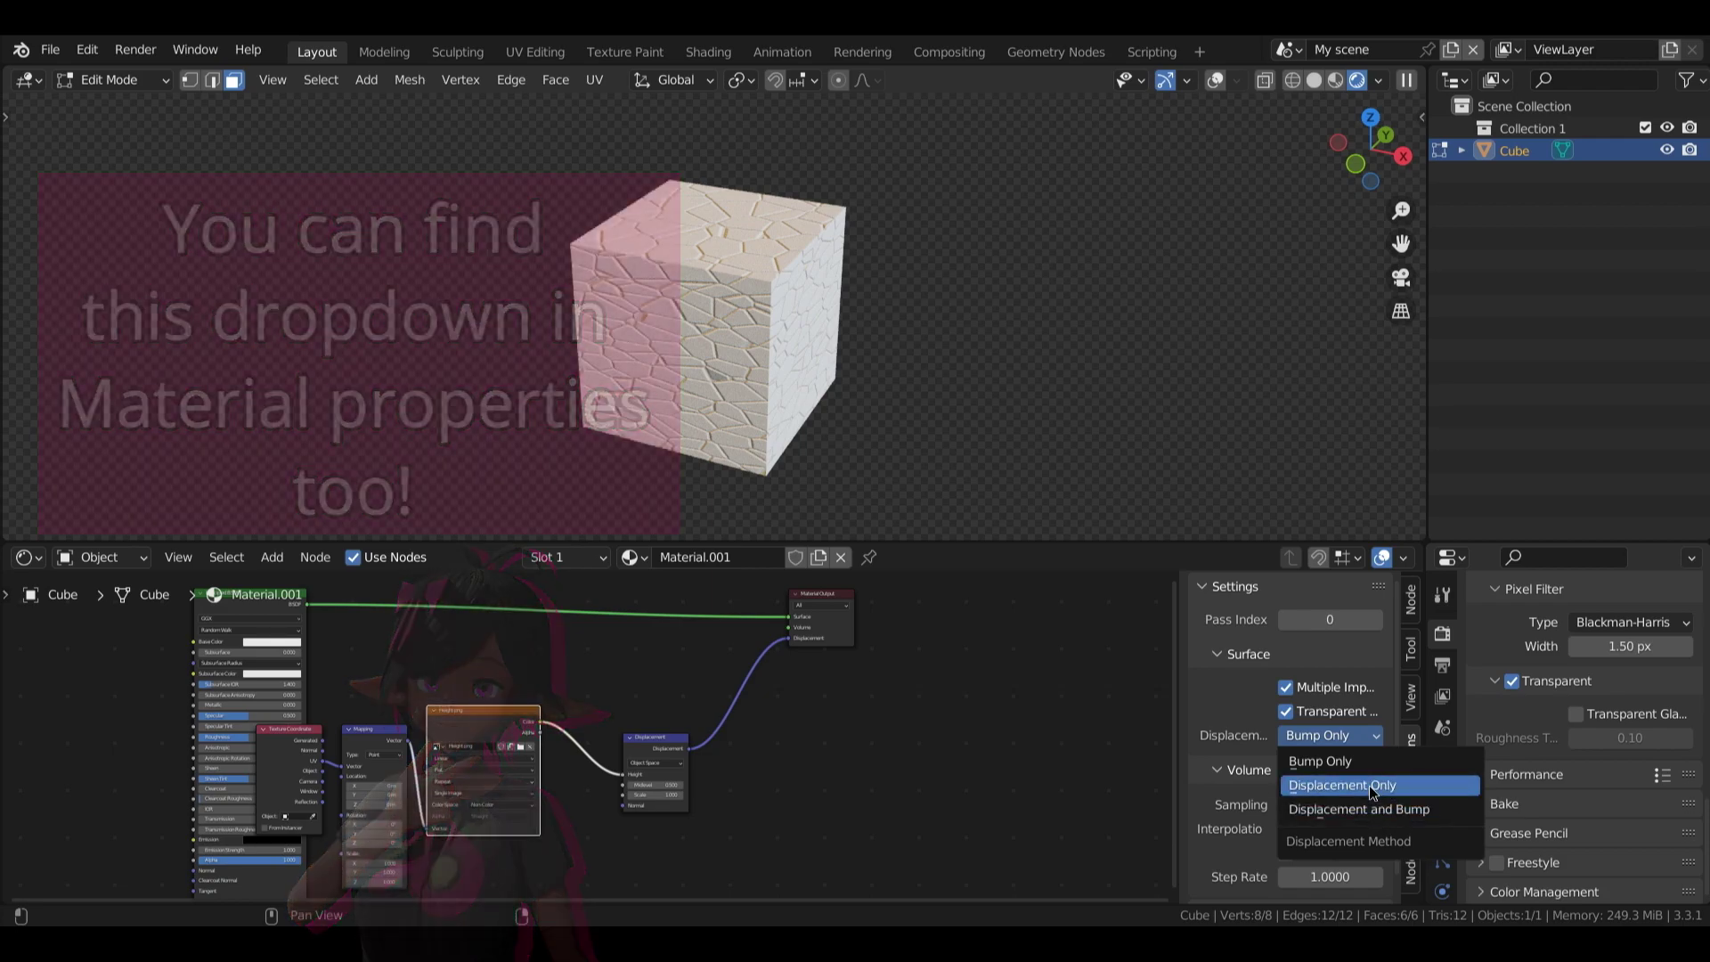
click(1370, 786)
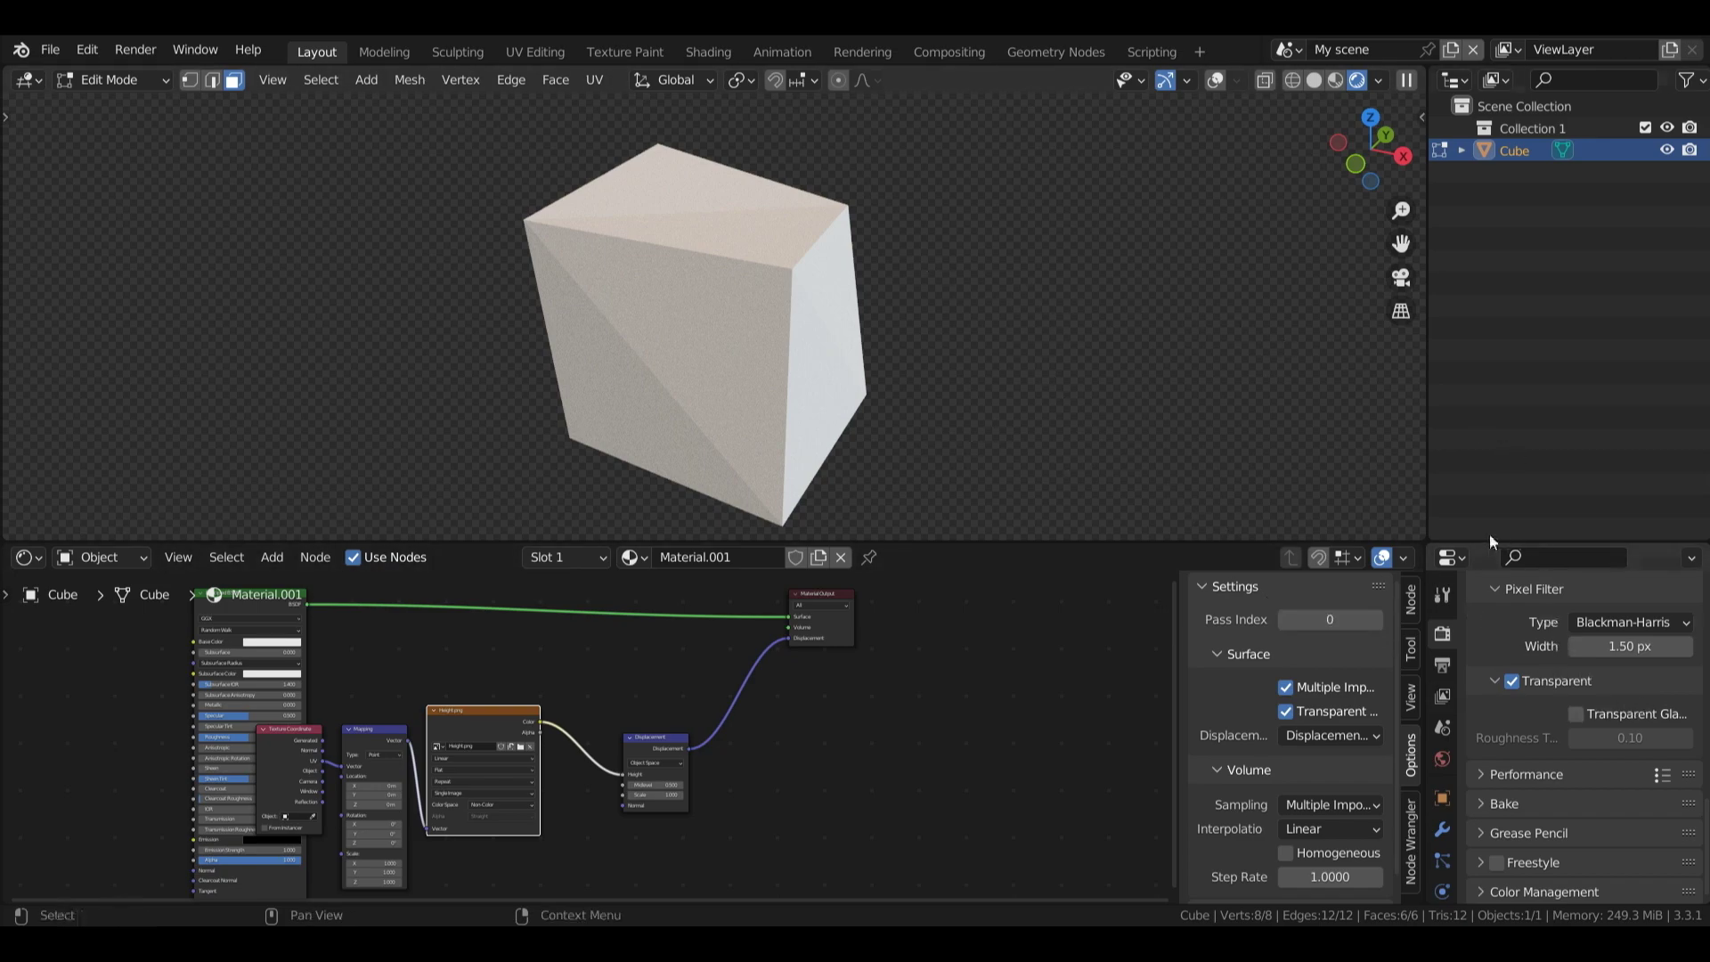
- Enlarge the properties area and set the Cycles feature set to Experimental in the render settings
drag(1473, 538, 1472, 416)
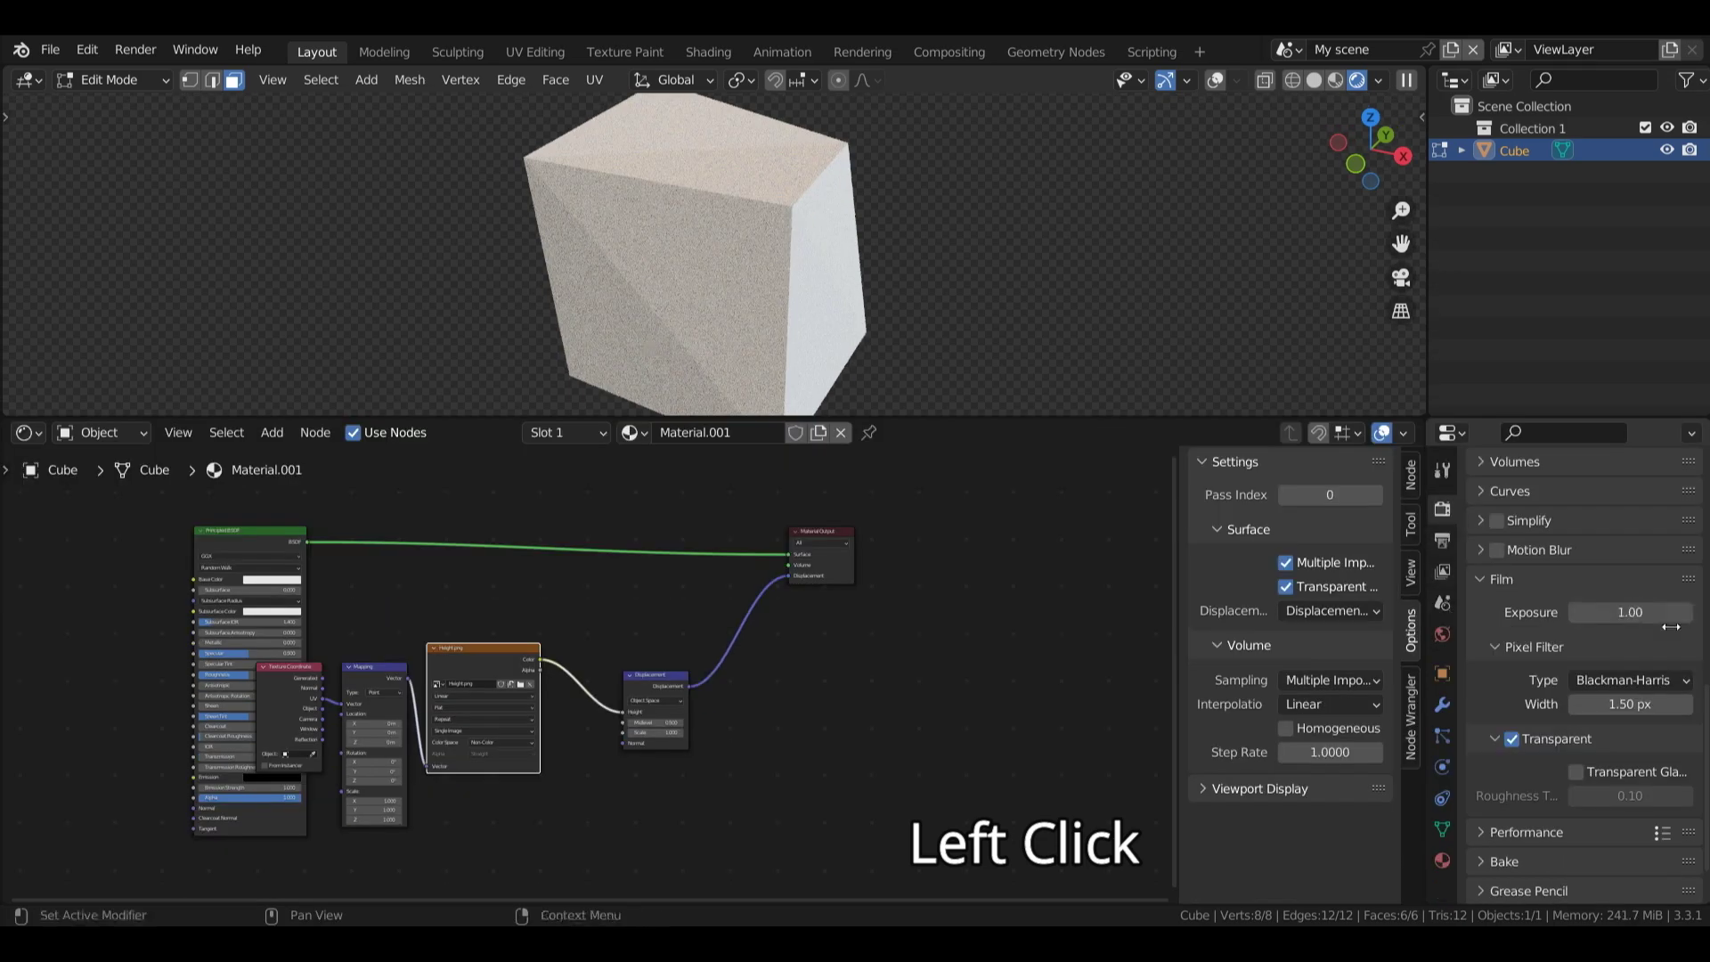
click(1443, 509)
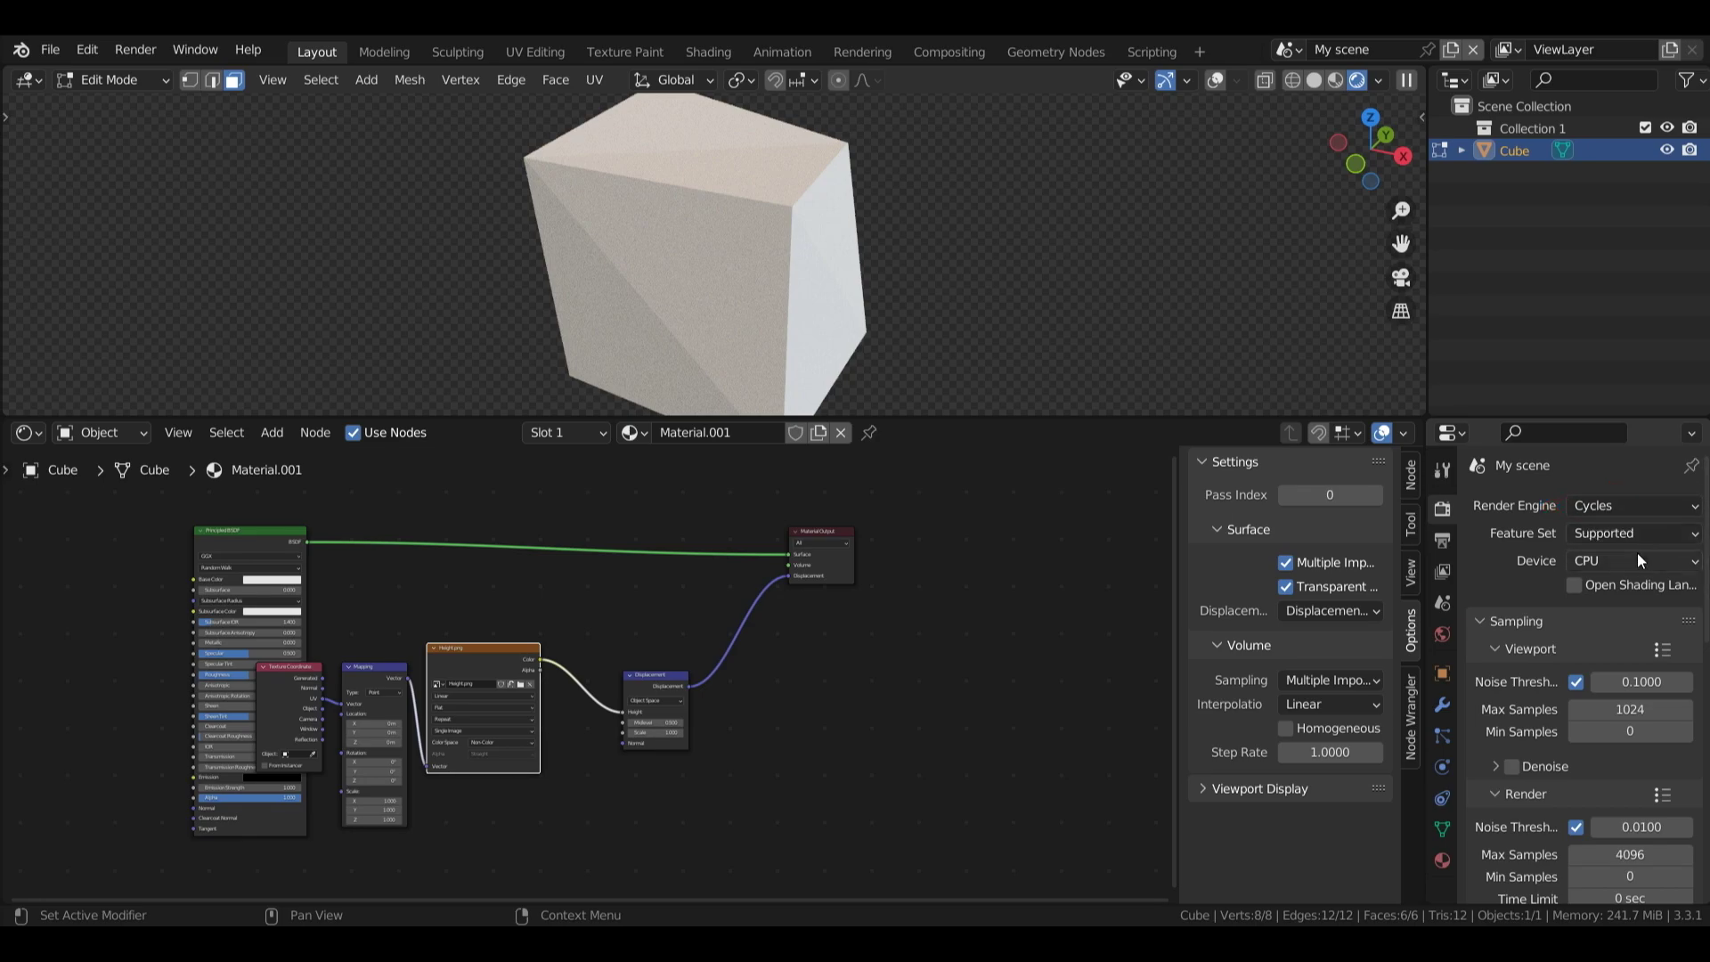
click(1618, 536)
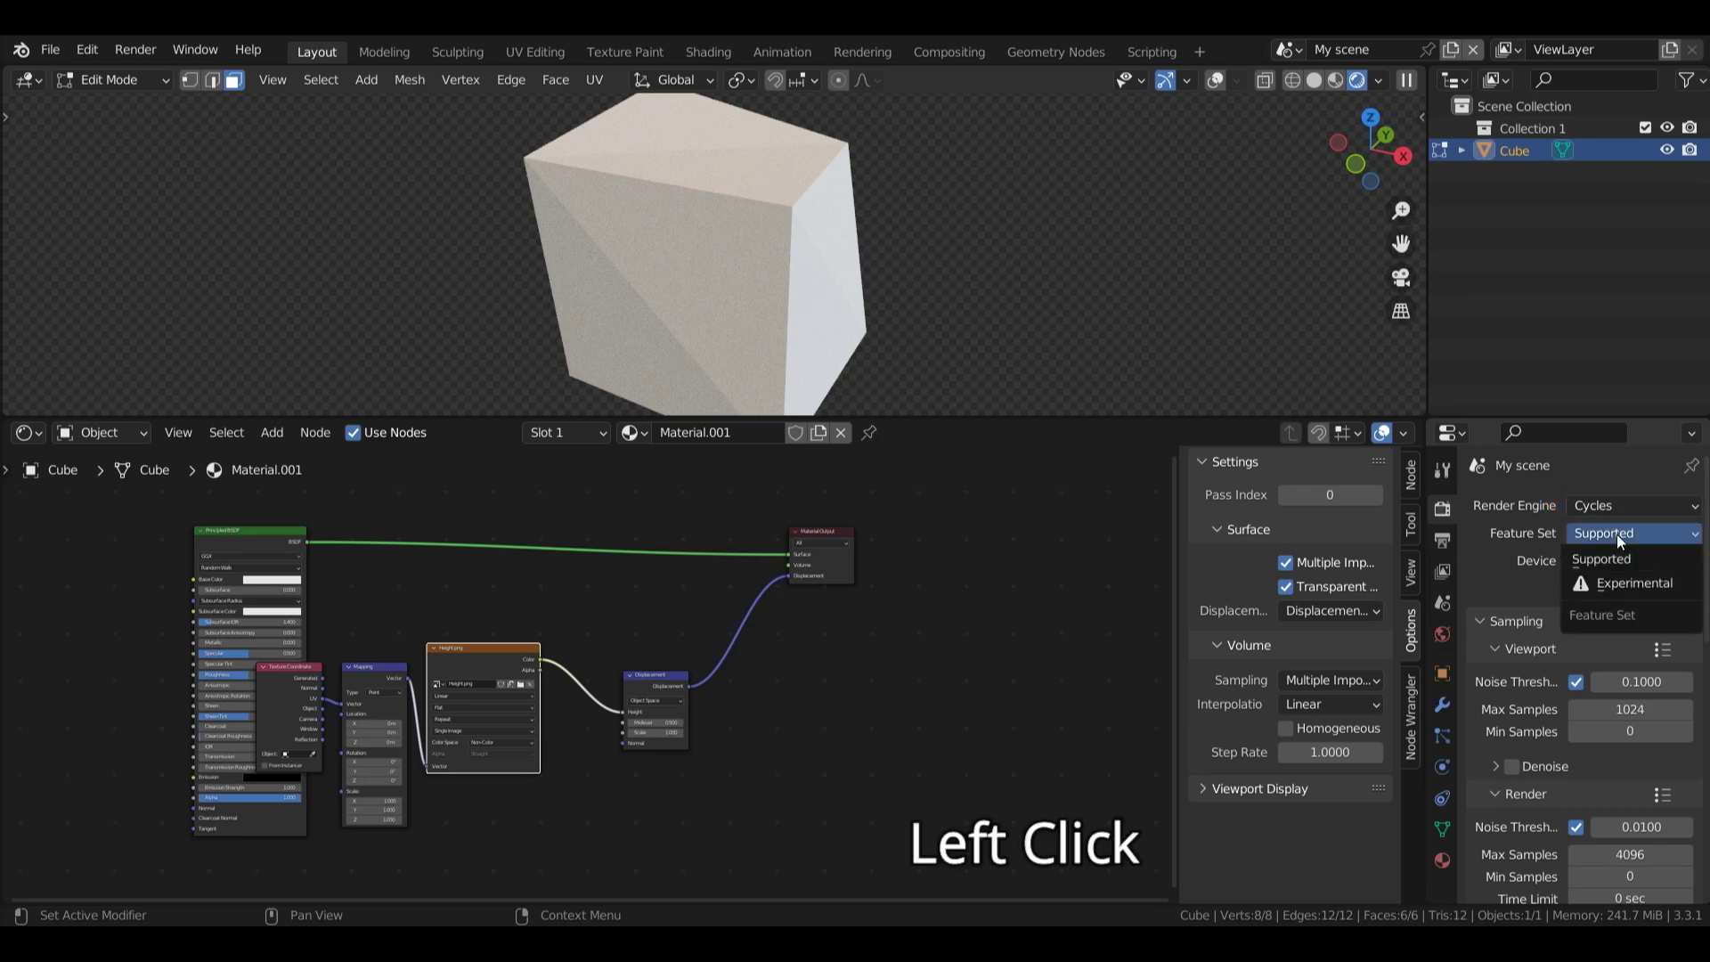
click(1633, 588)
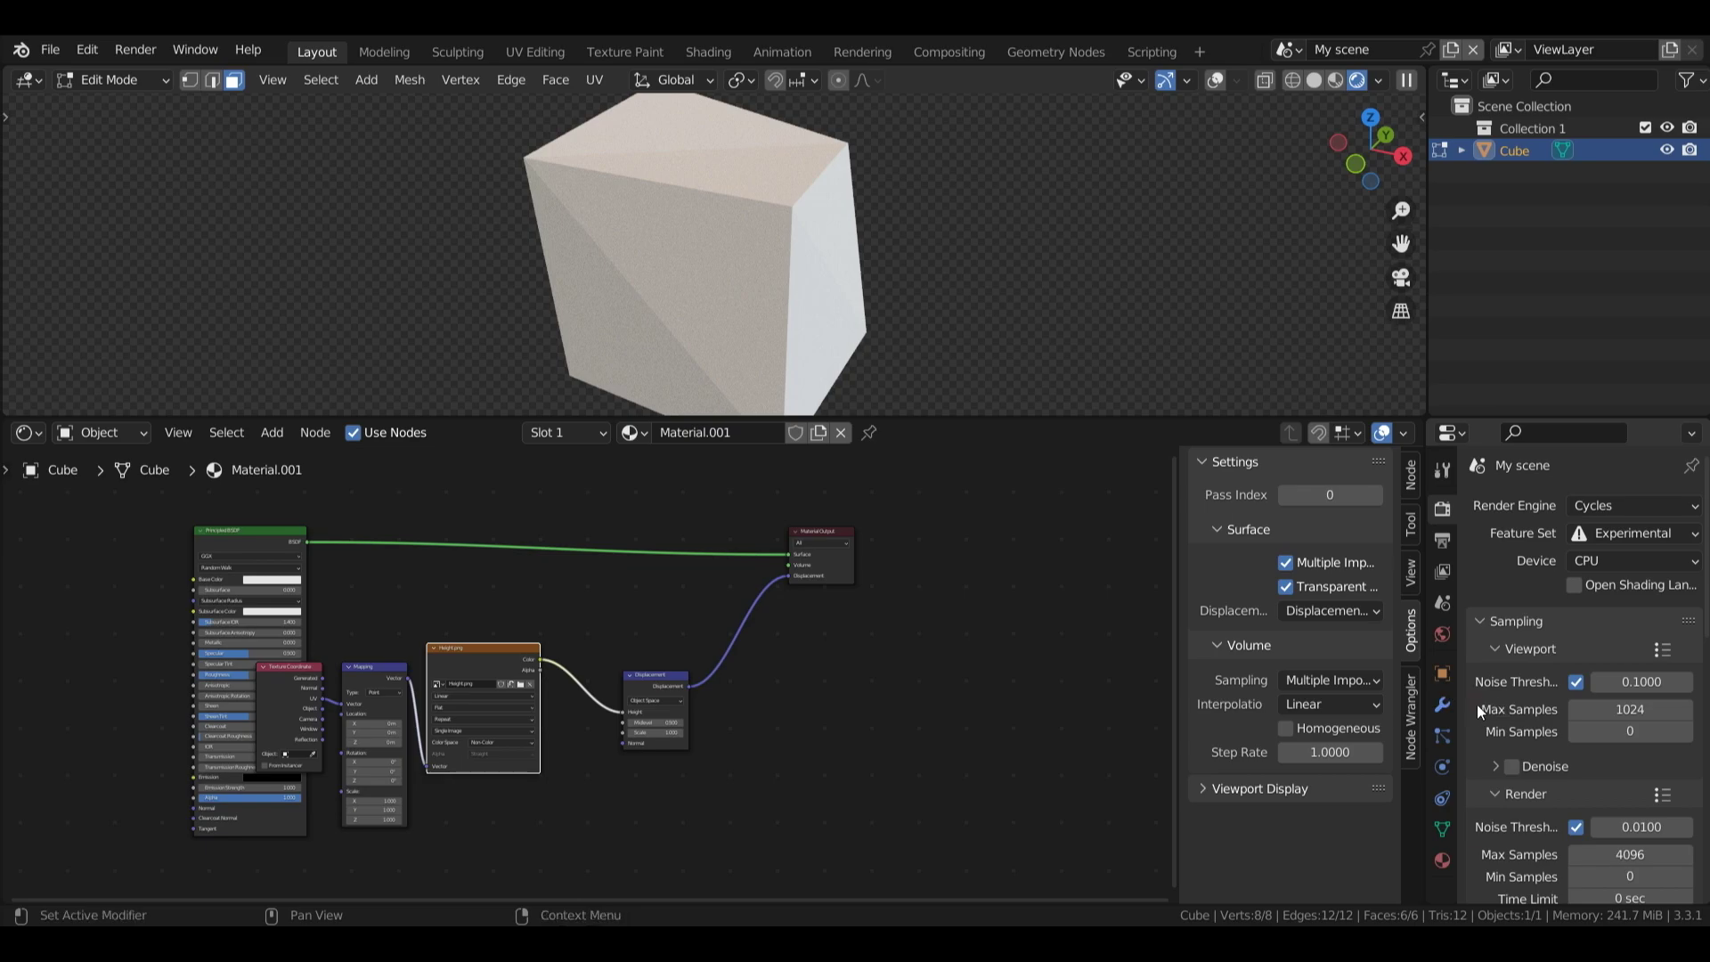
- Return the cube to Object Mode and give it a Simple Subdivision Surface modifier with Adaptive Subdivision enabled
click(1444, 705)
click(112, 79)
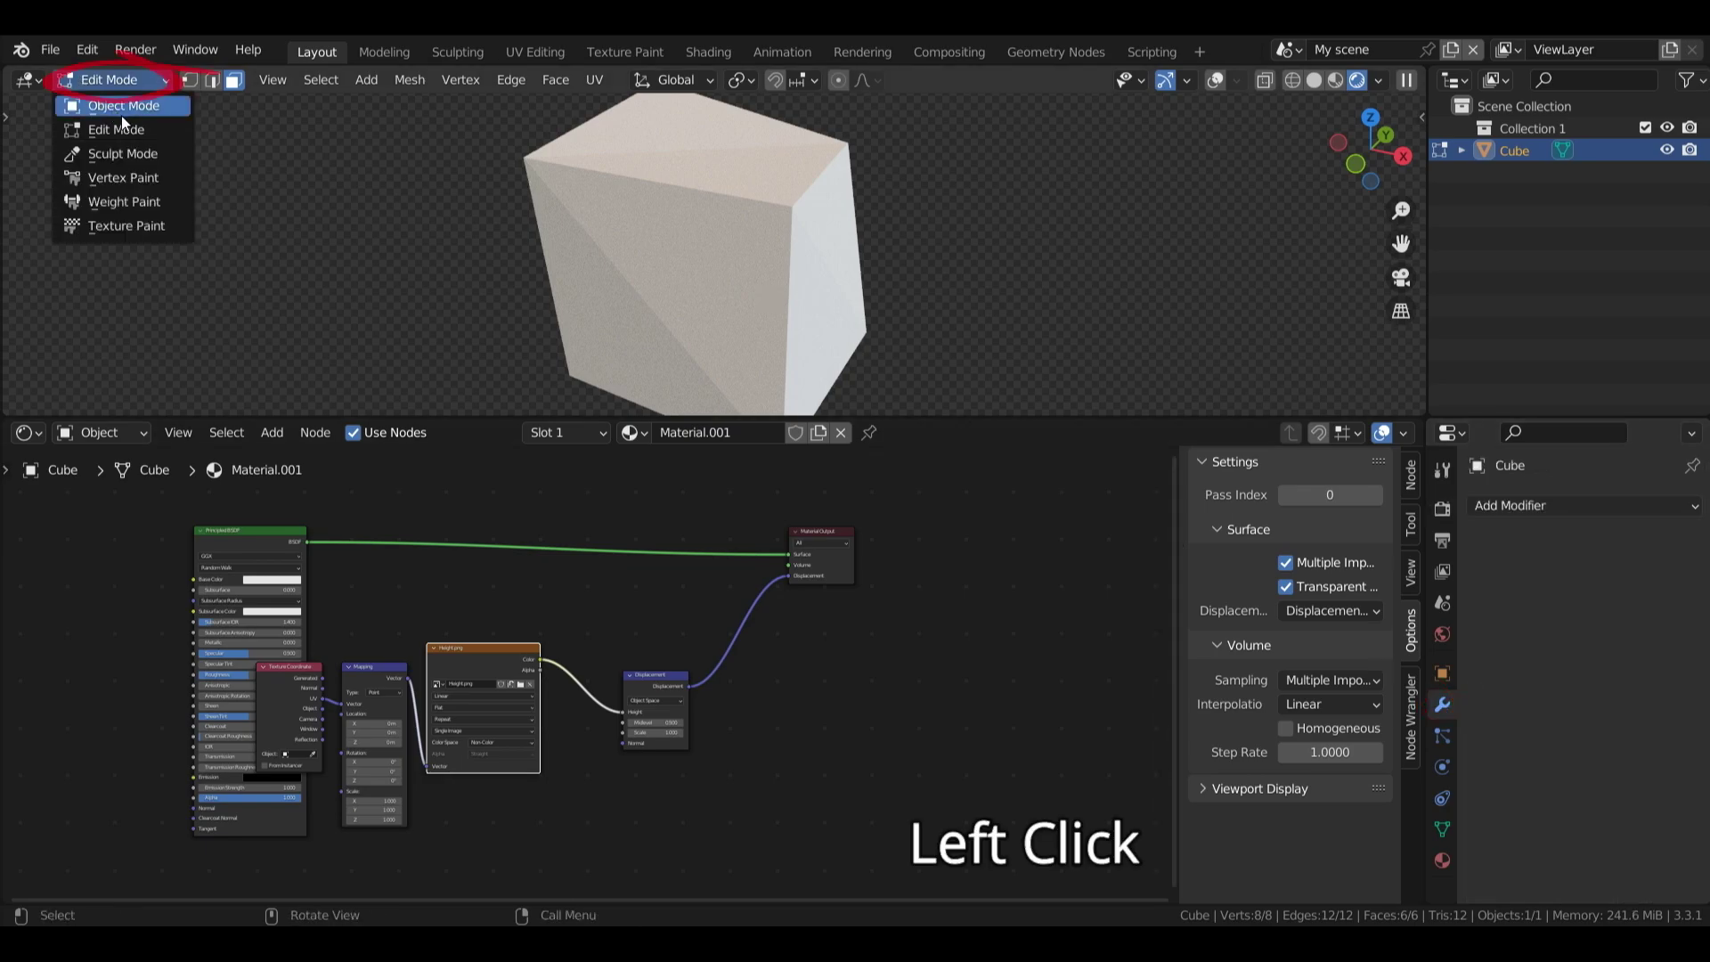
click(129, 103)
click(1514, 505)
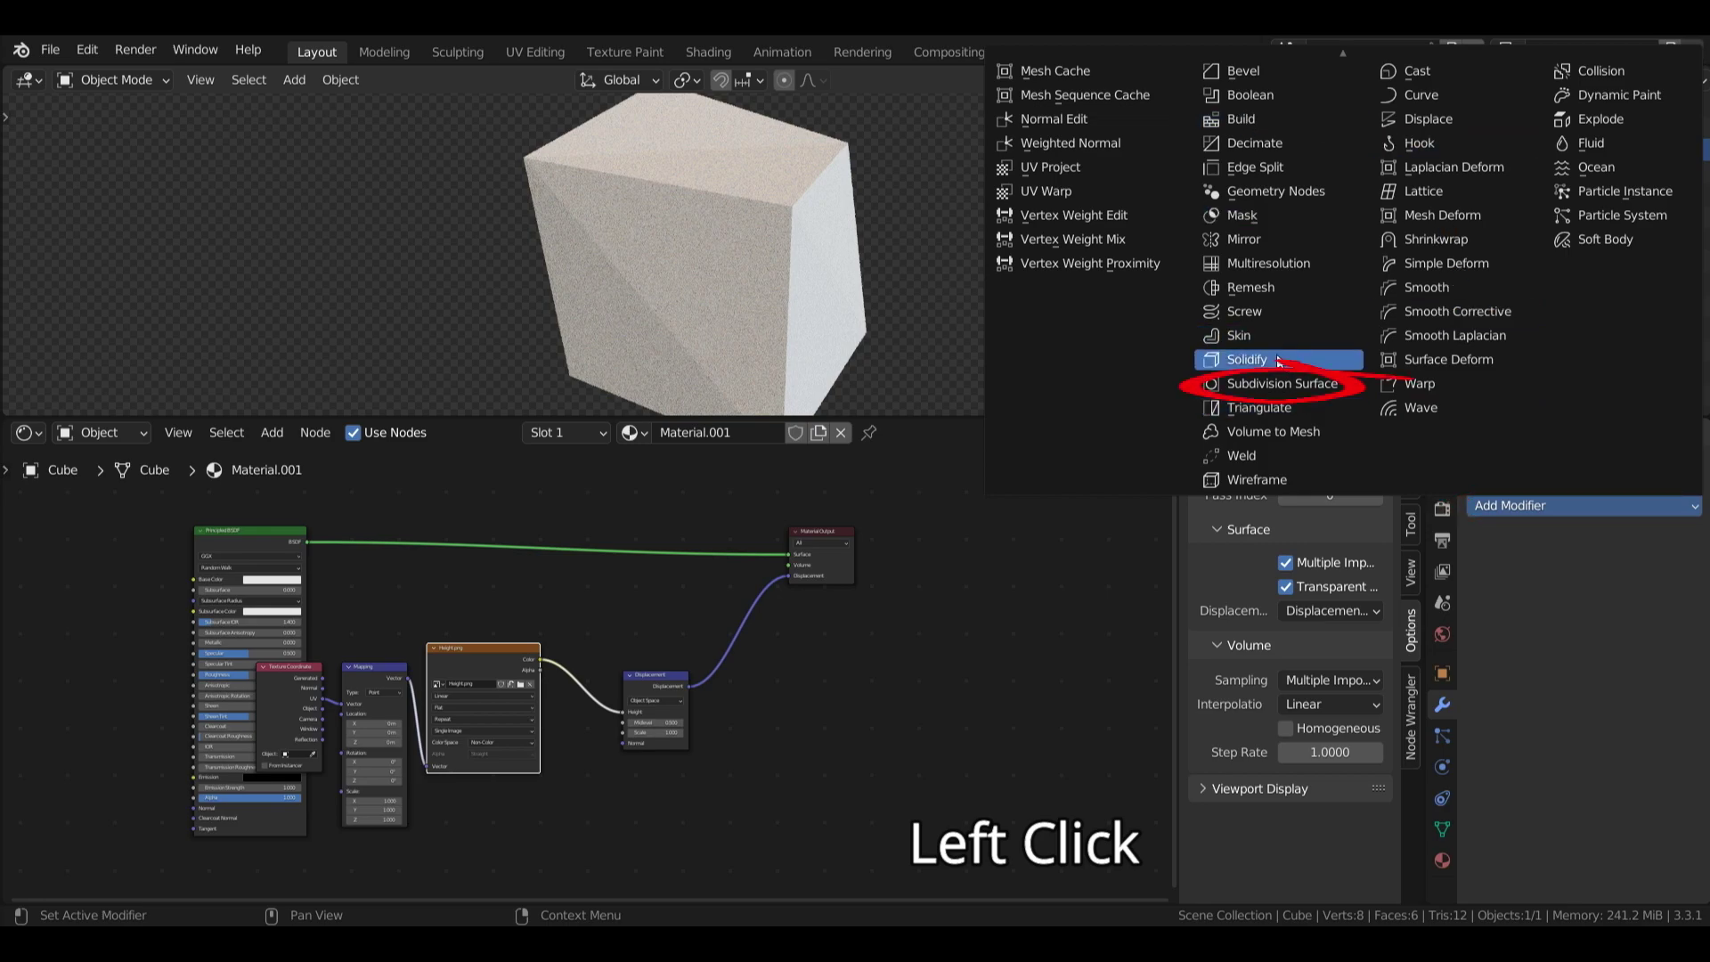
click(1267, 383)
click(1632, 574)
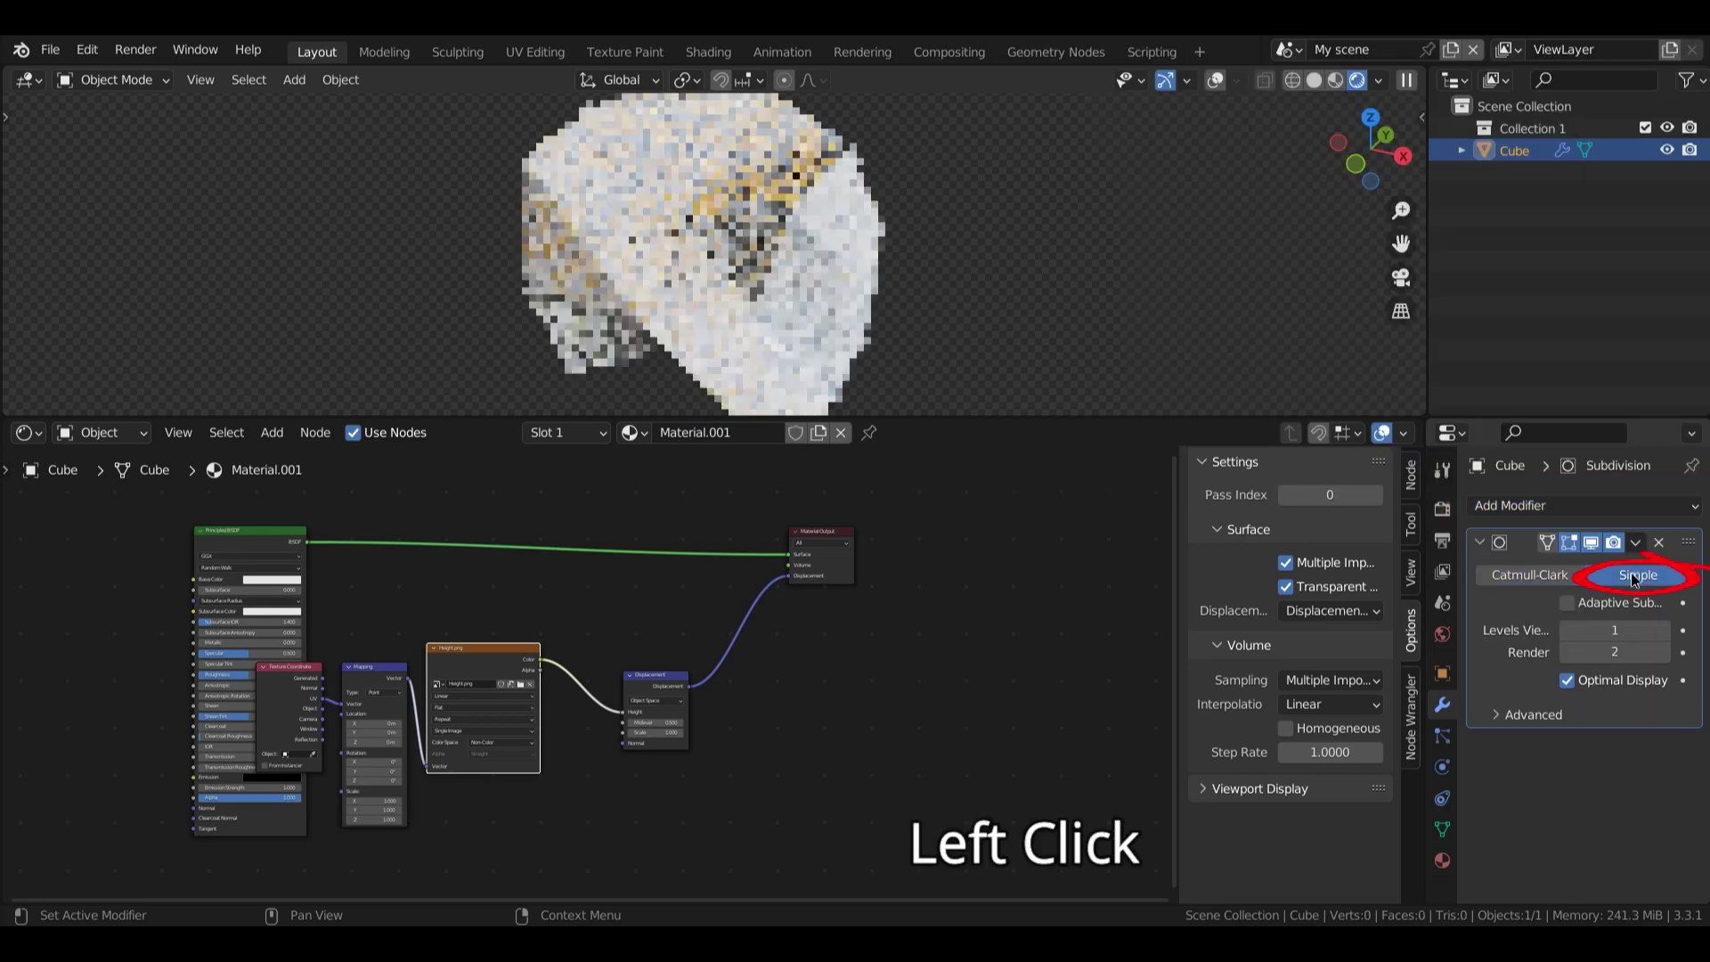
click(1569, 605)
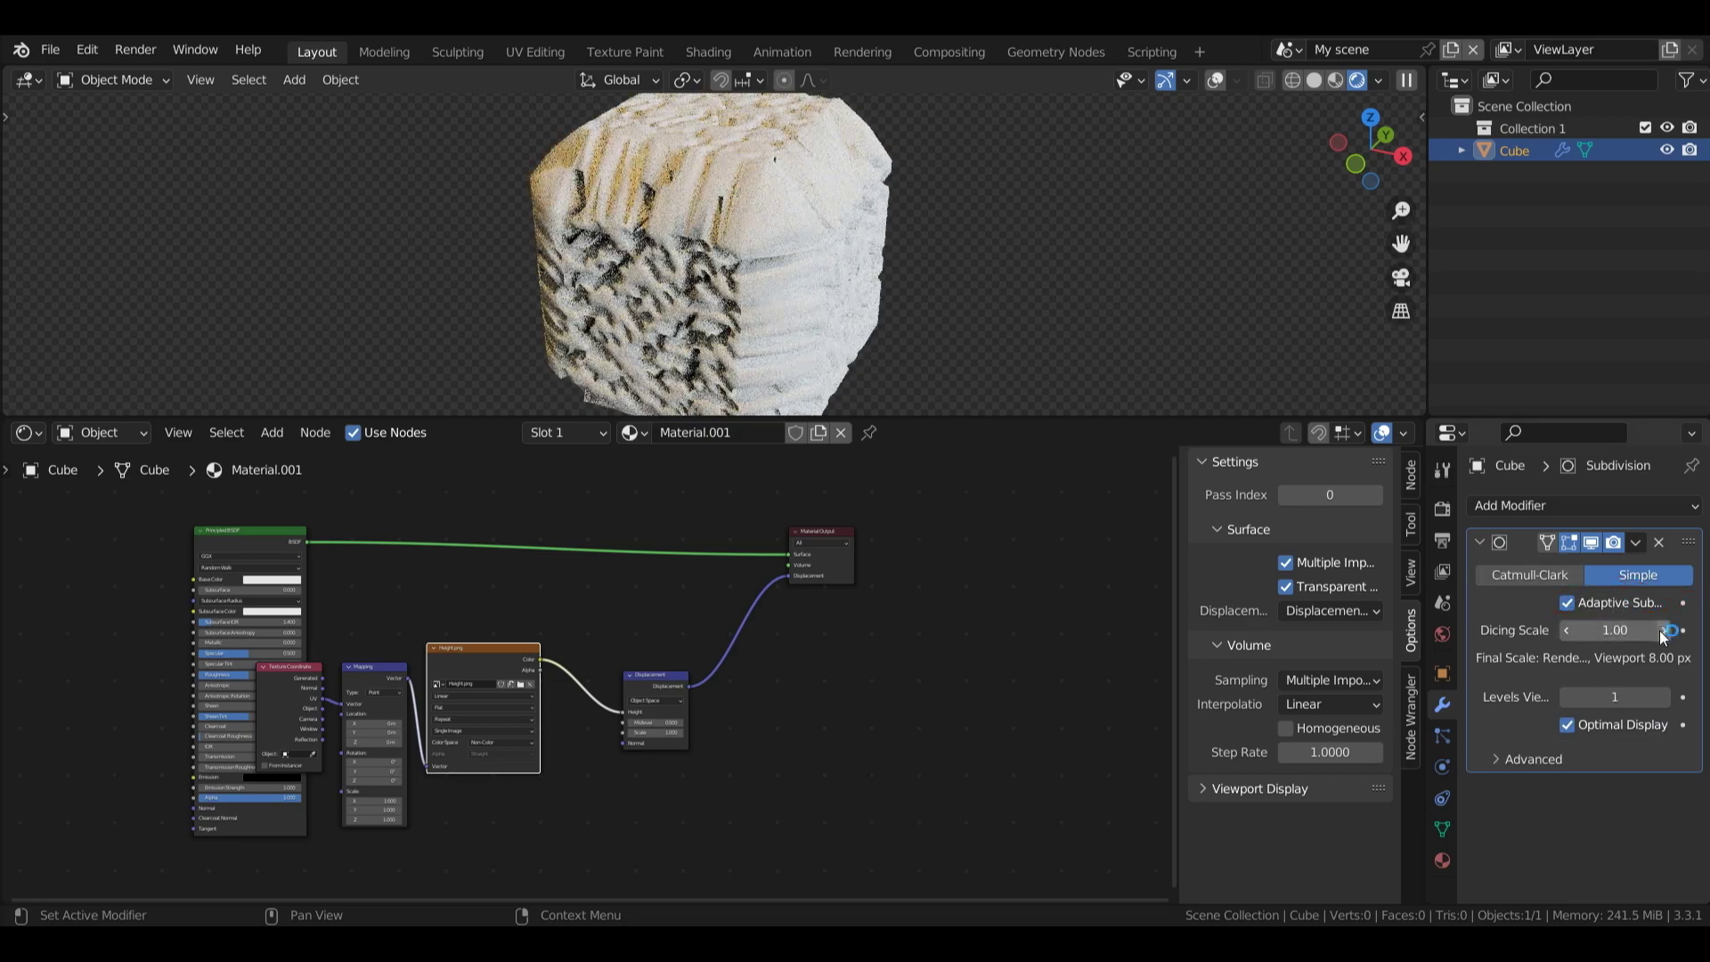
- Set the Subdivision modifier's dicing scale to 0.20 and its viewport levels to 3
click(1615, 630)
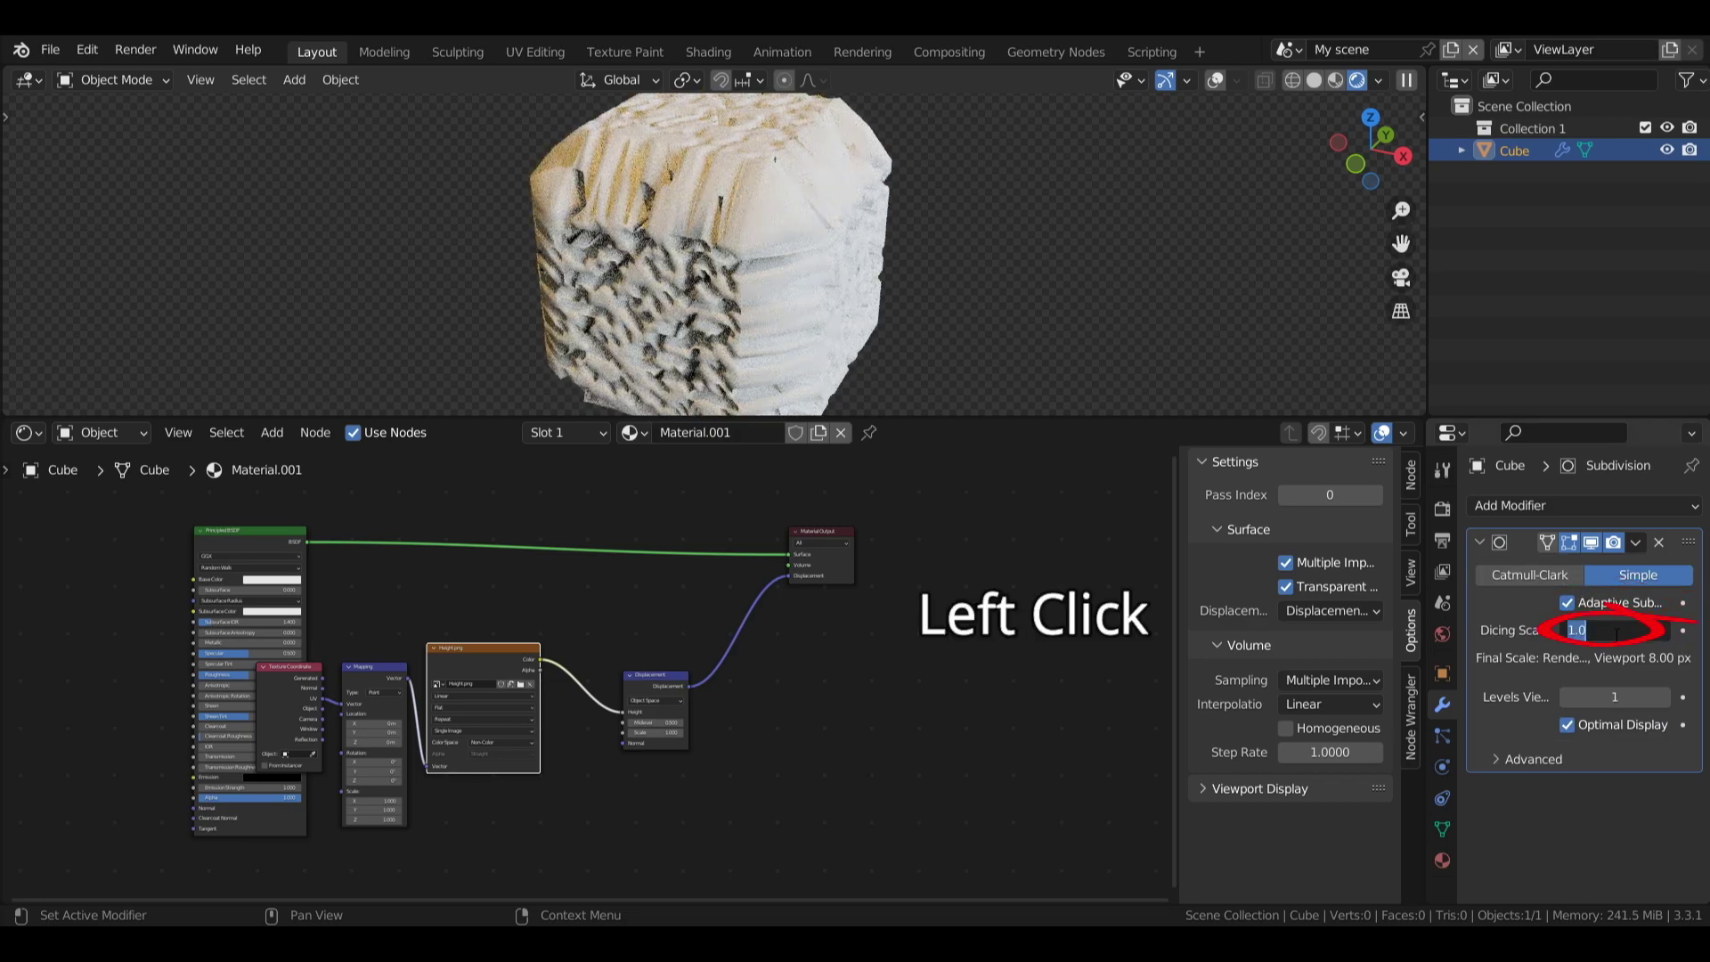
key(BackSpace)
drag(1588, 698, 1617, 697)
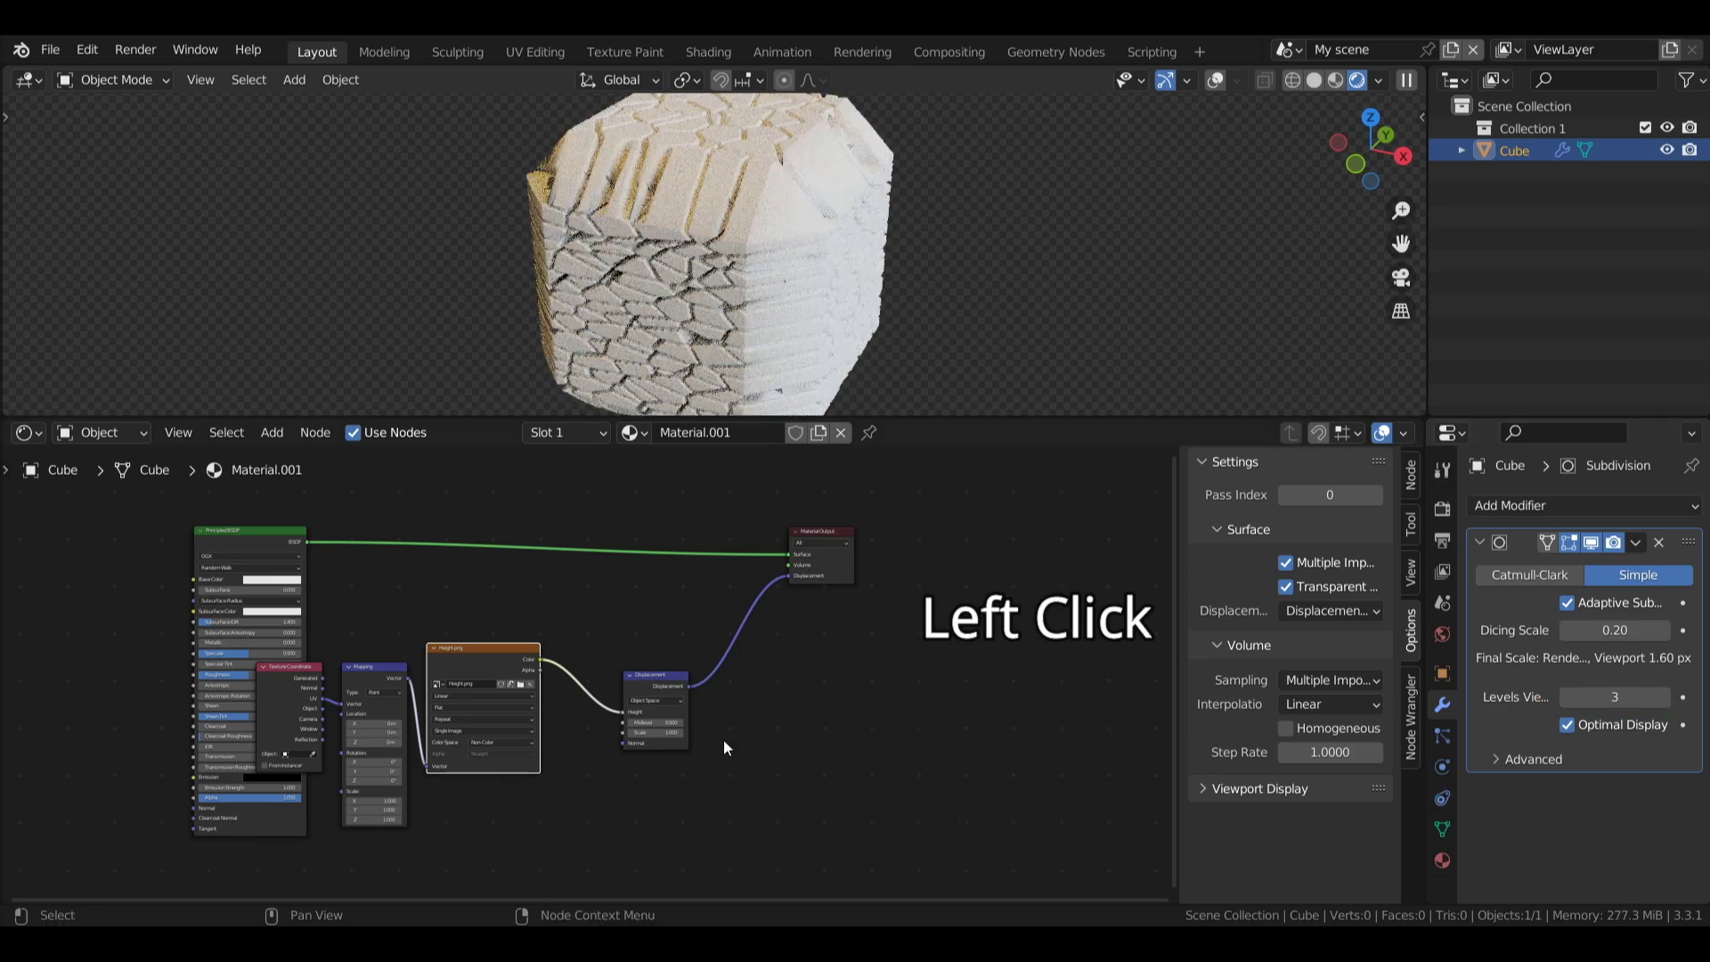
- Set the Displacement node's Midlevel to 1.000
scroll(657, 730, up, 2)
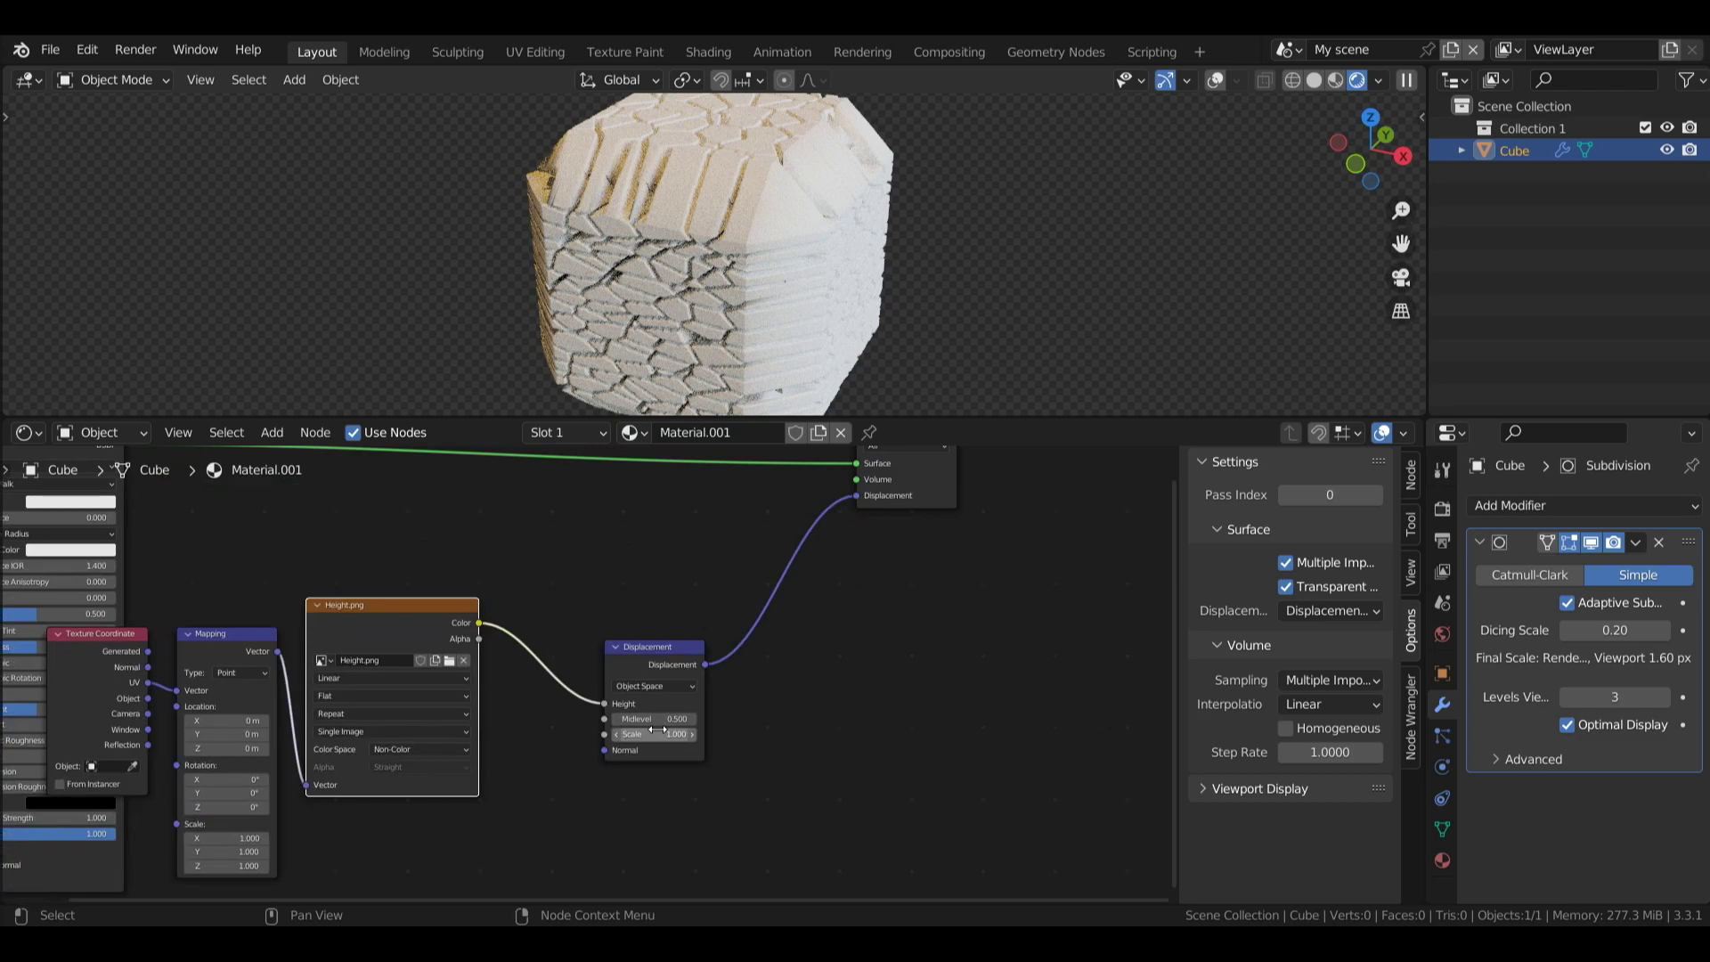
drag(646, 720, 697, 714)
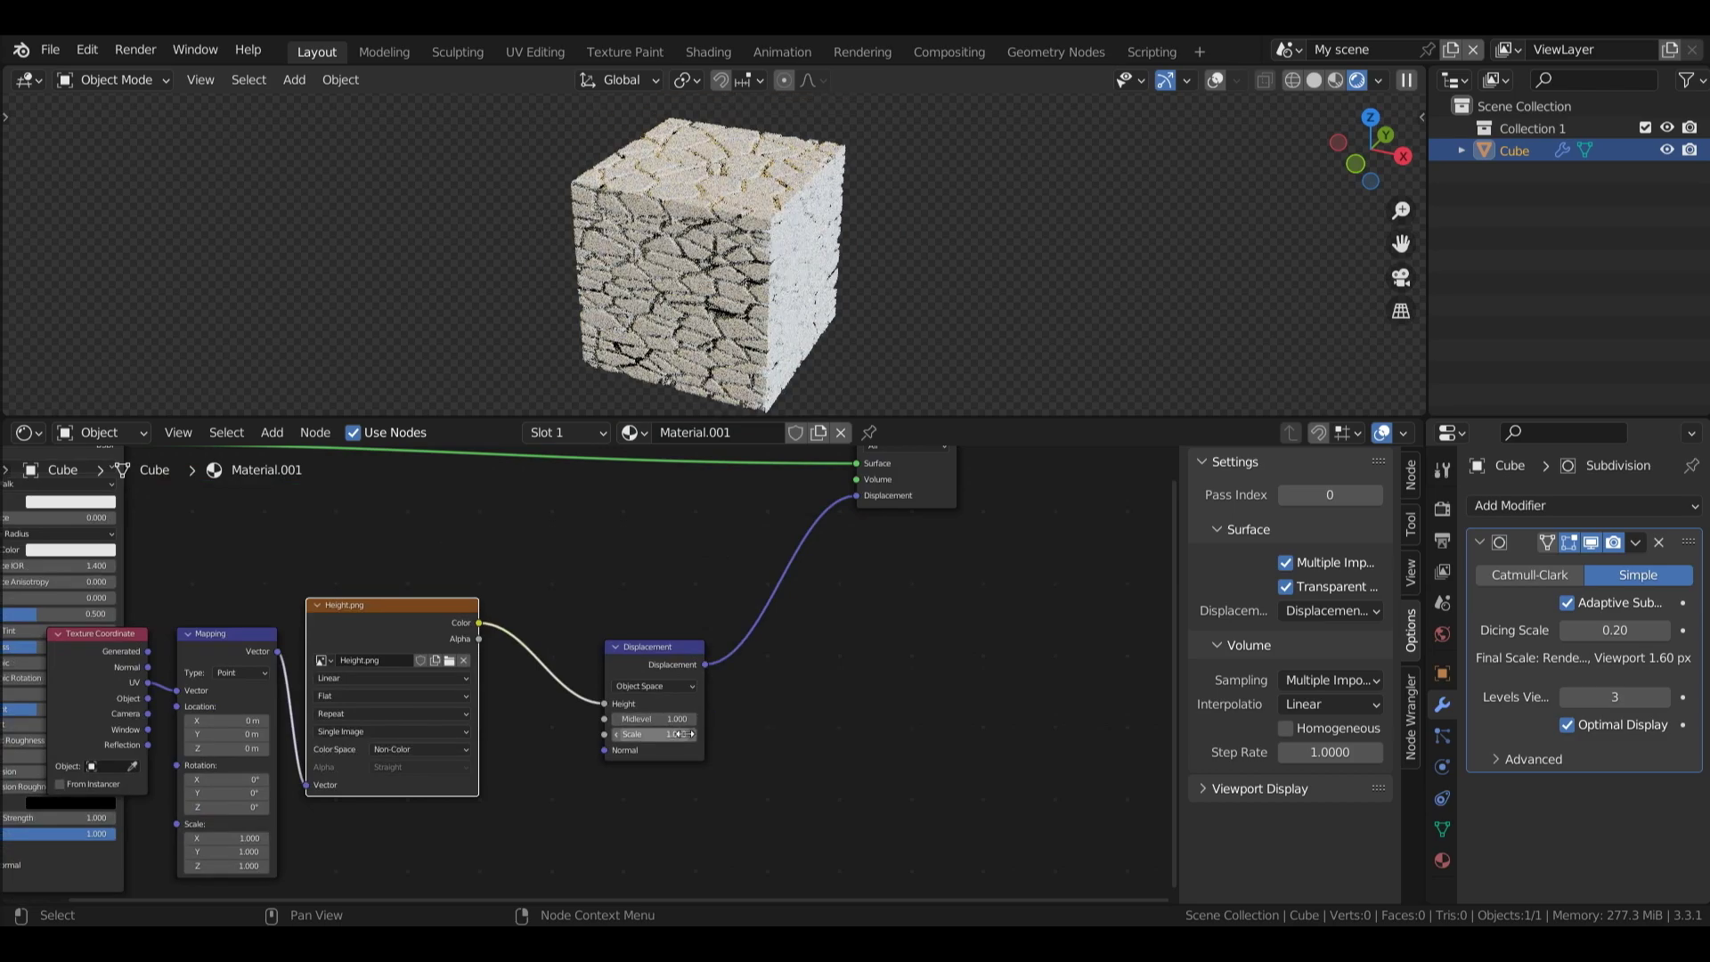
- Raise the Subdivision modifier's viewport levels to 4
mouse_move(1377, 150)
mouse_down()
mouse_move(1380, 179)
mouse_move(1354, 169)
mouse_up()
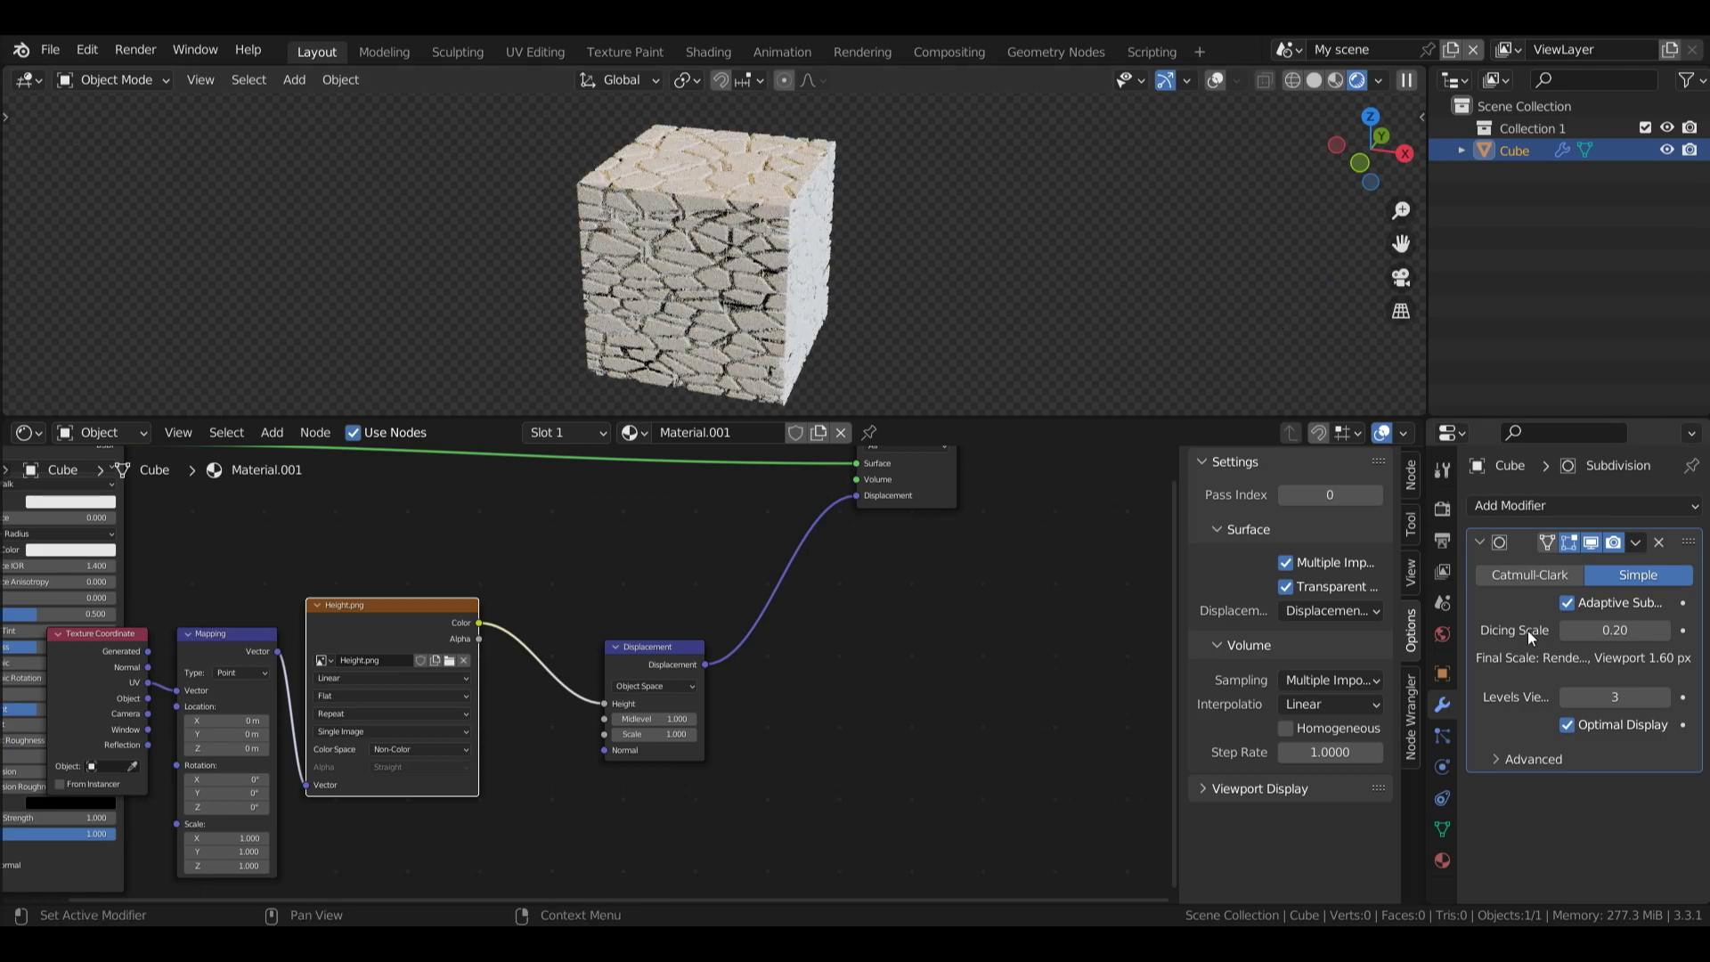
click(1665, 699)
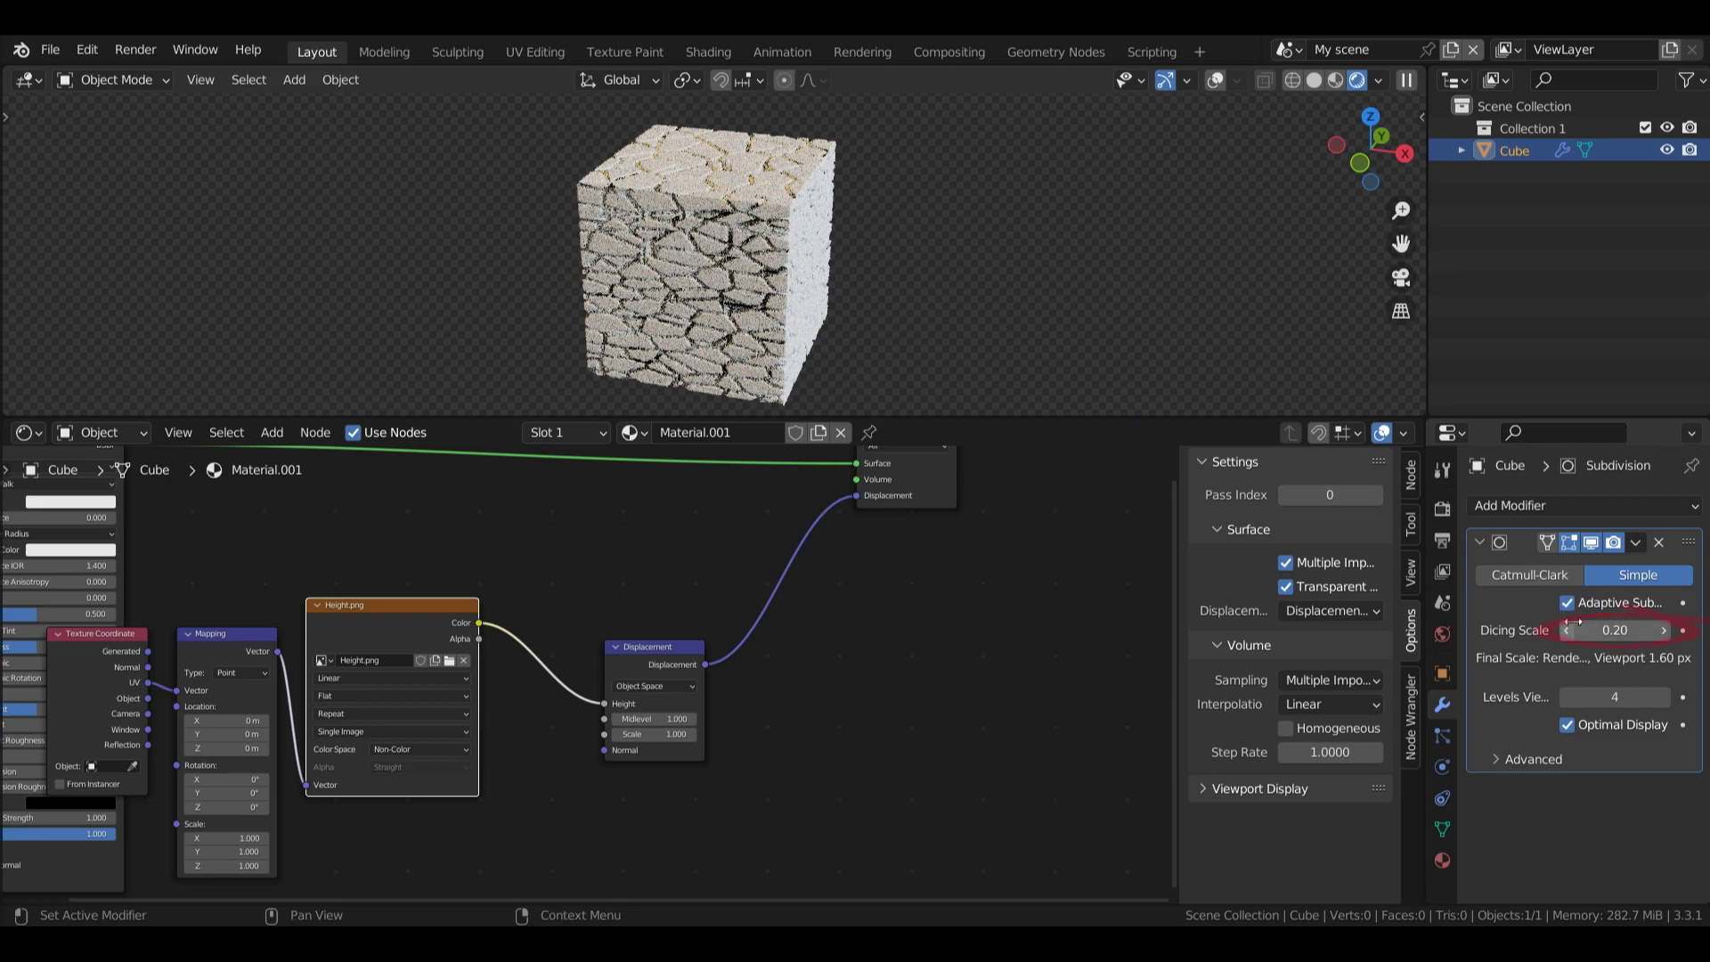
- Shade the cube smooth and enable Auto Smooth in its mesh normals settings
right_click(761, 198)
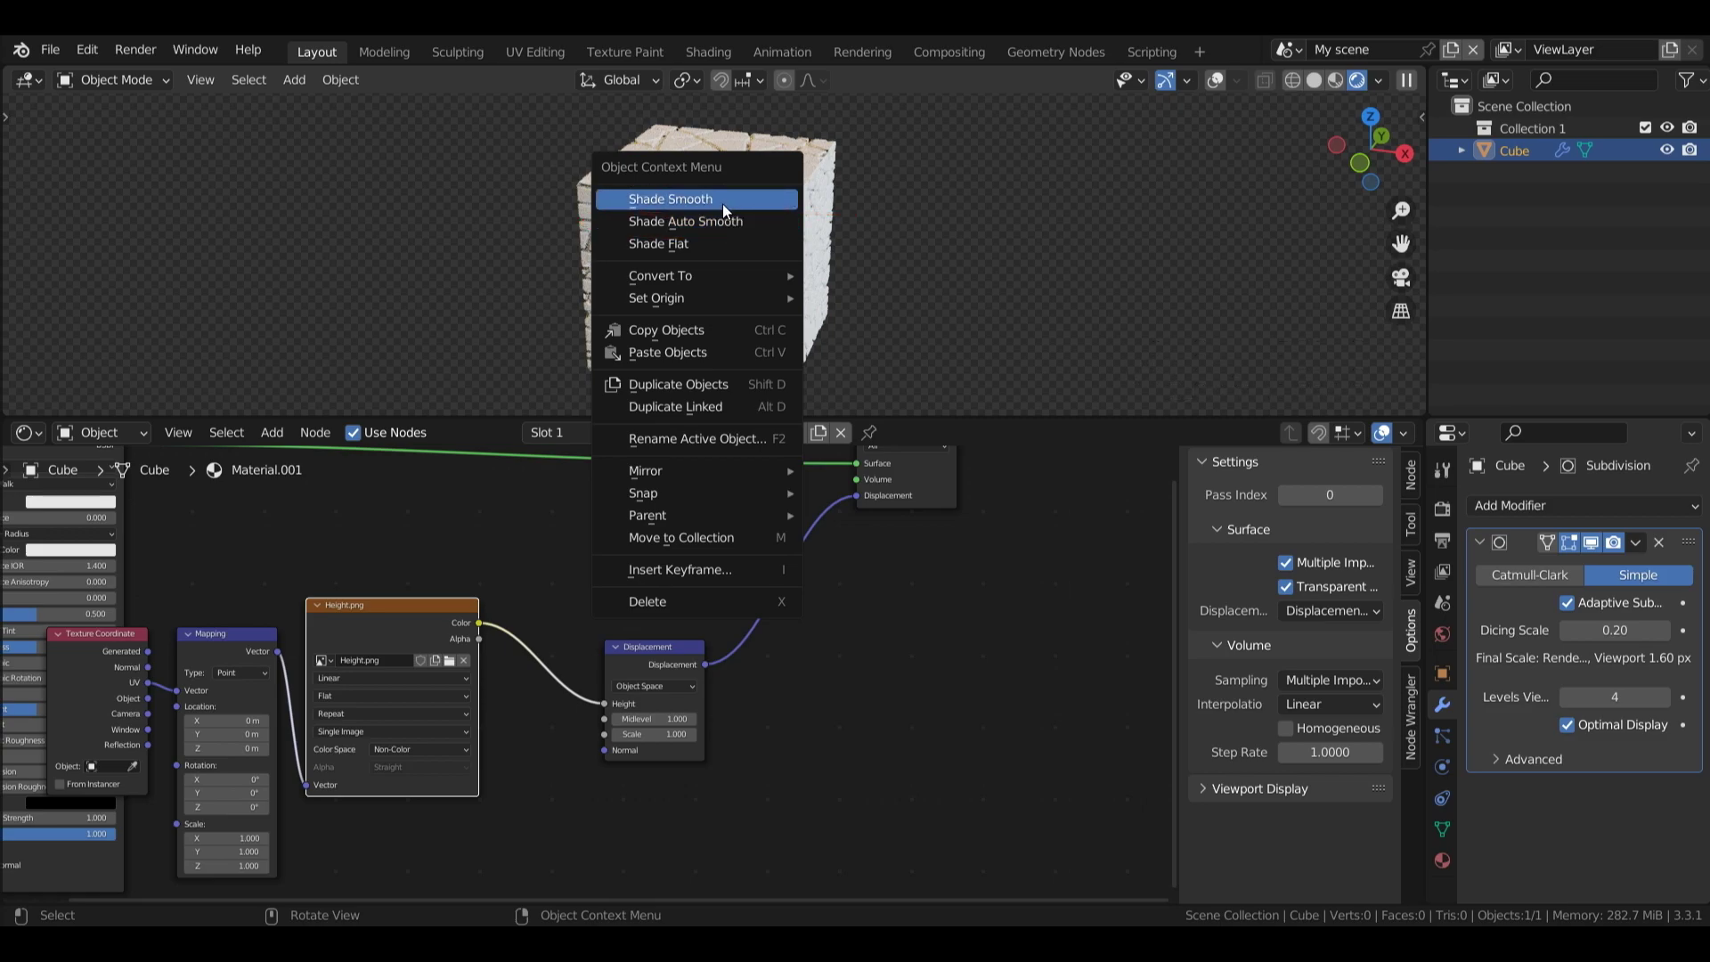
click(723, 206)
click(1443, 829)
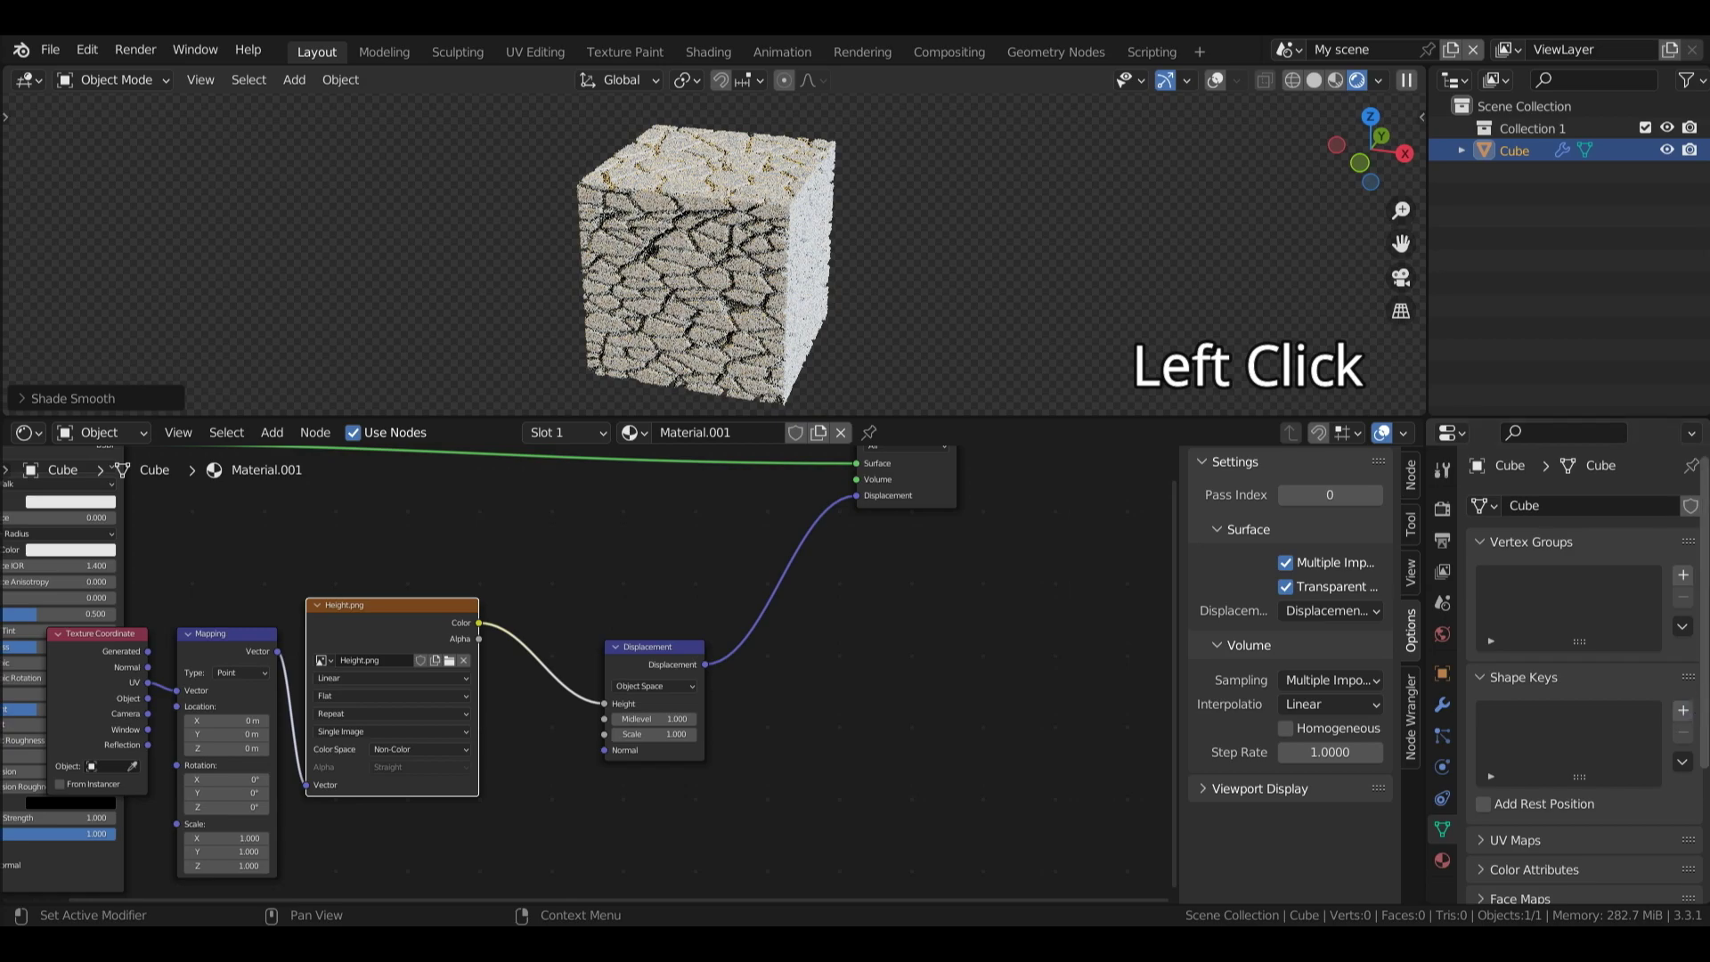
scroll(1585, 712, down, 5)
click(1502, 773)
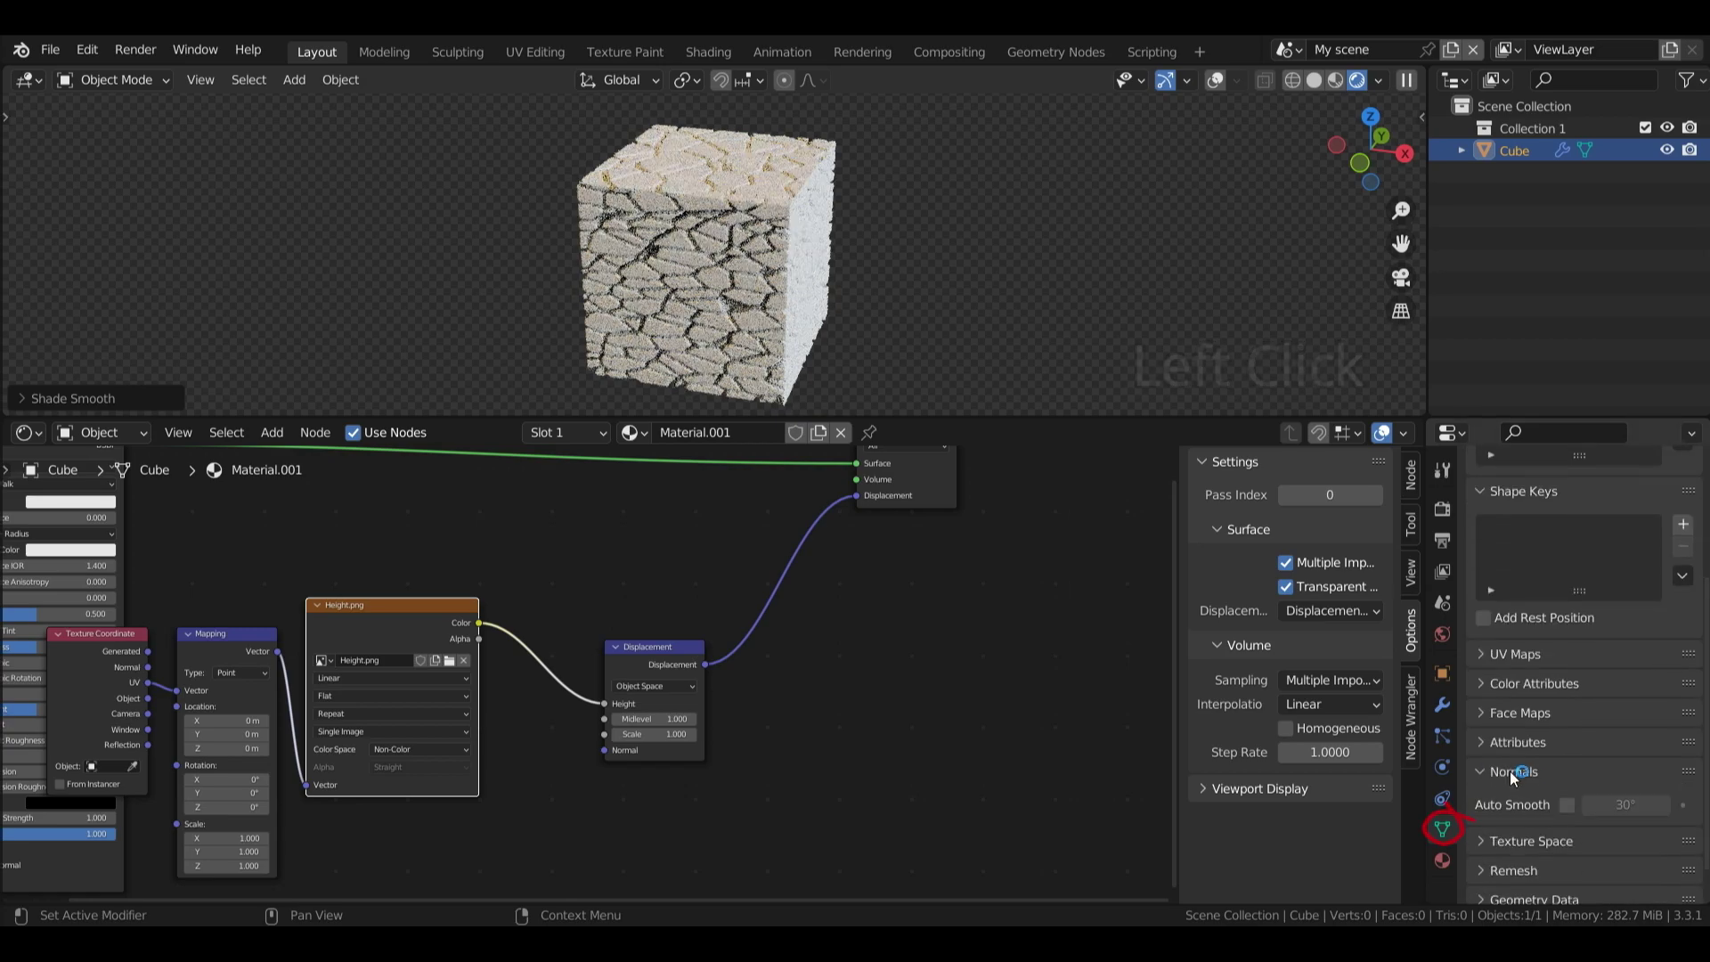
click(1568, 805)
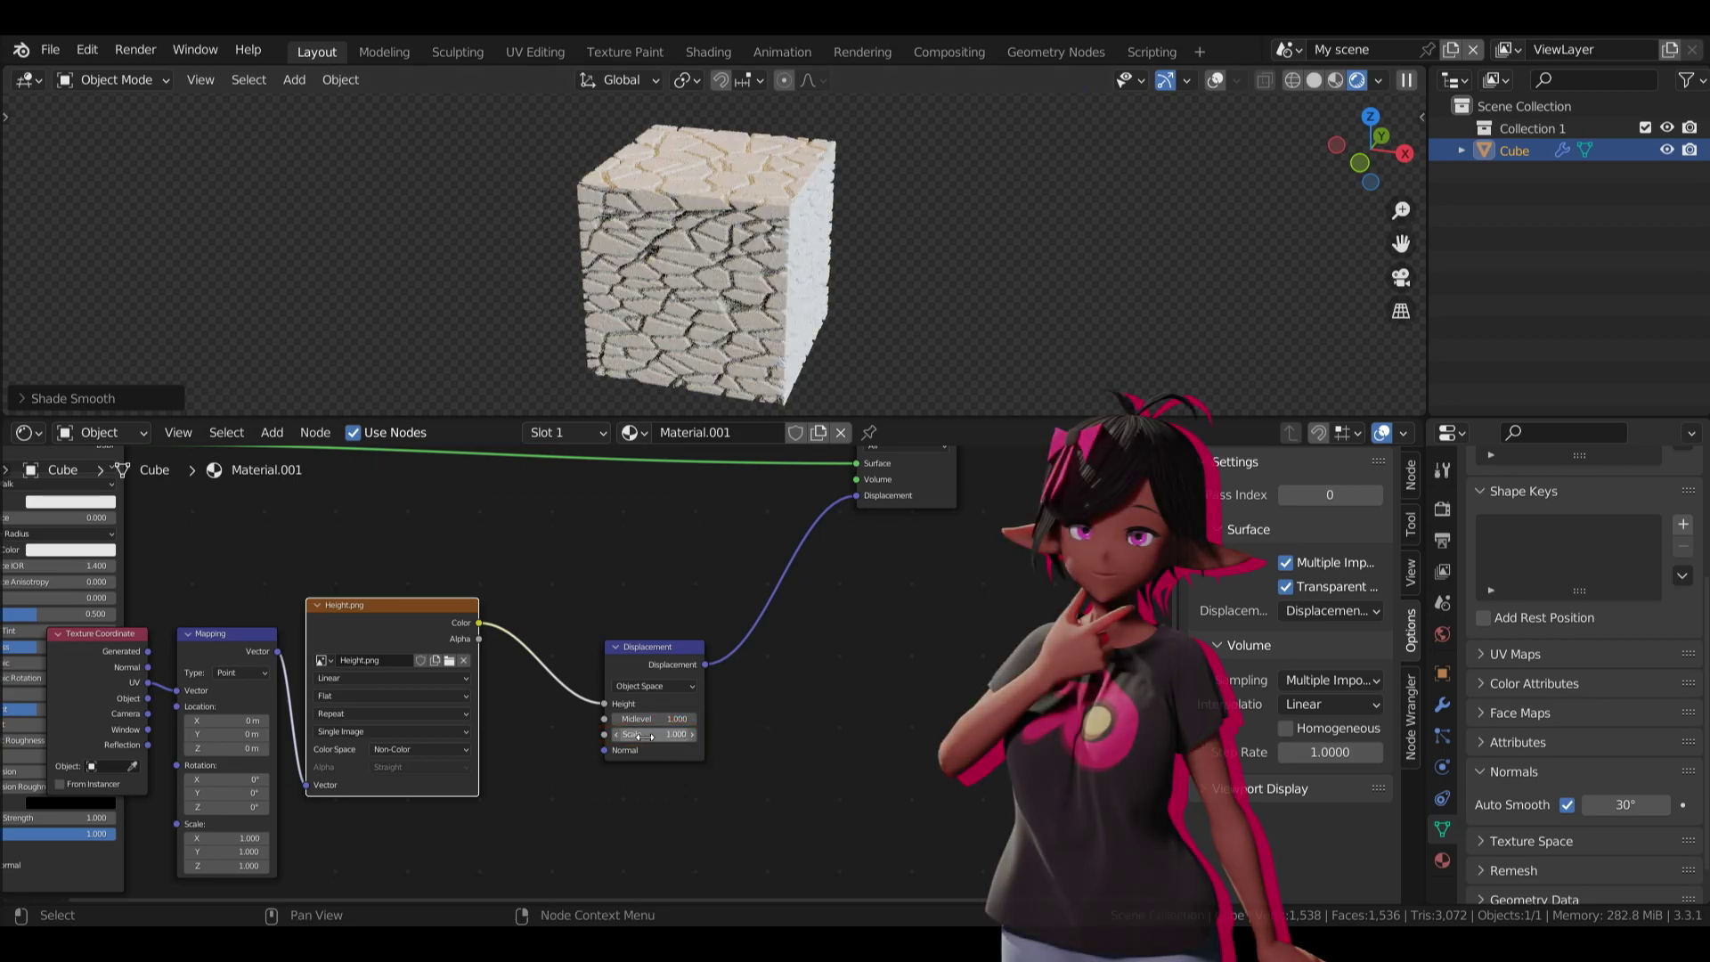
- Try a Scale of 3.000 on the Displacement node and reset it to 1
click(687, 745)
drag(687, 734, 921, 317)
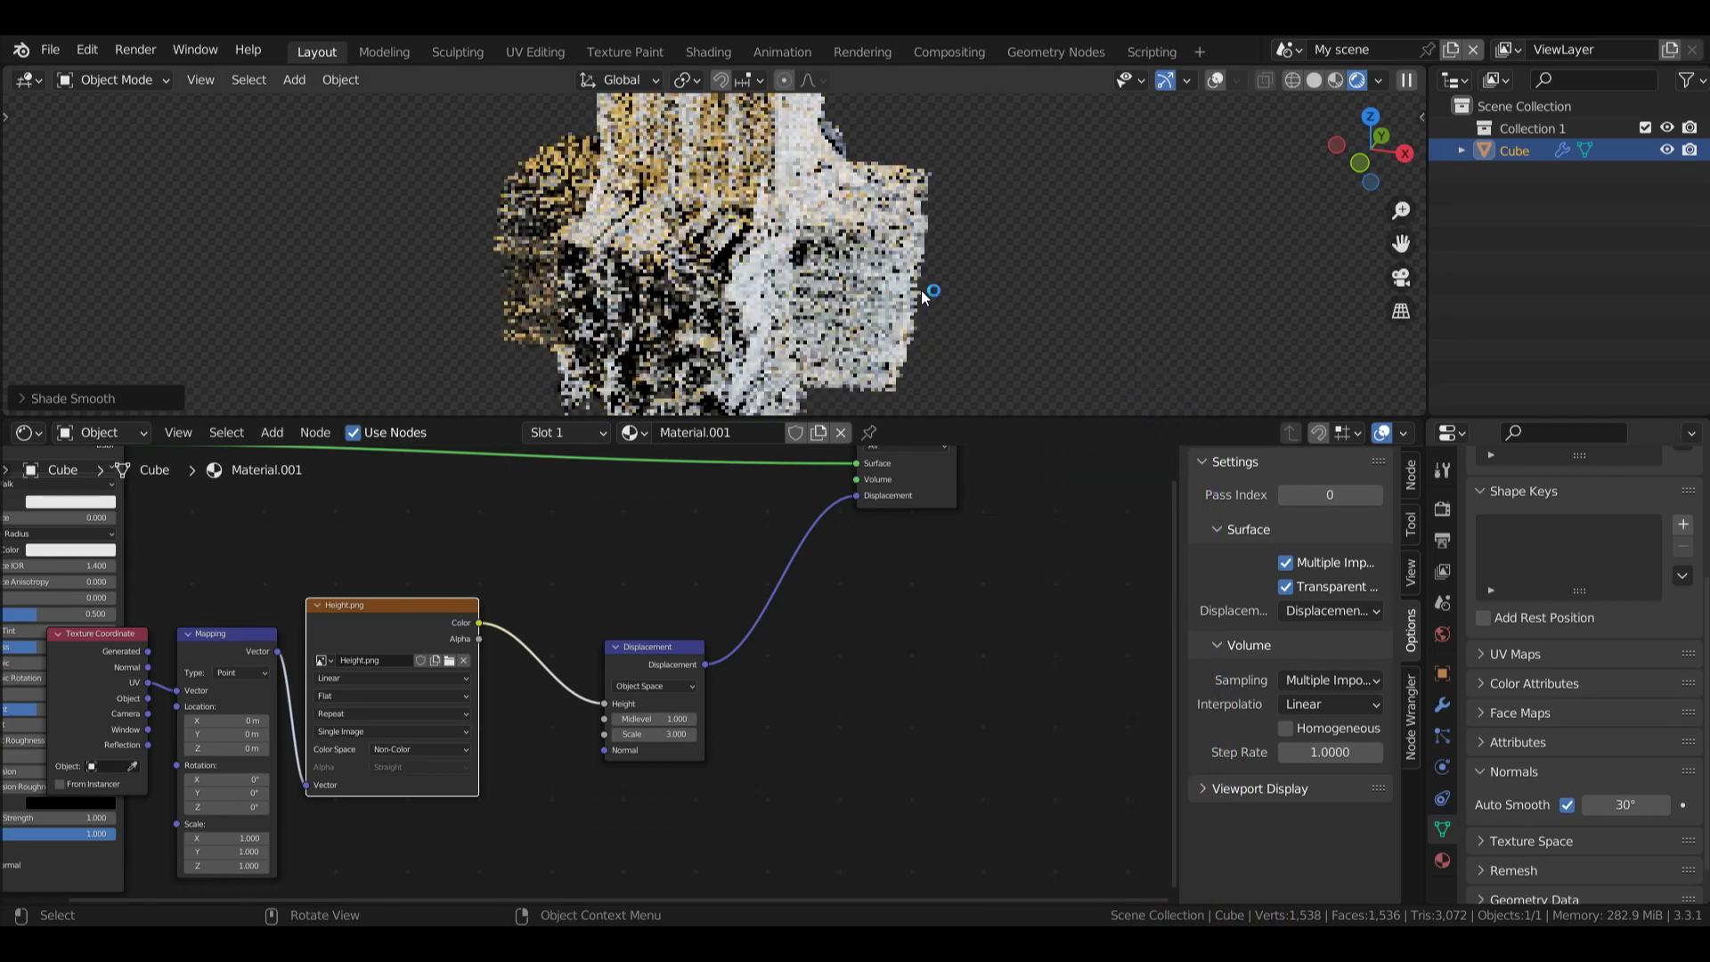
click(666, 732)
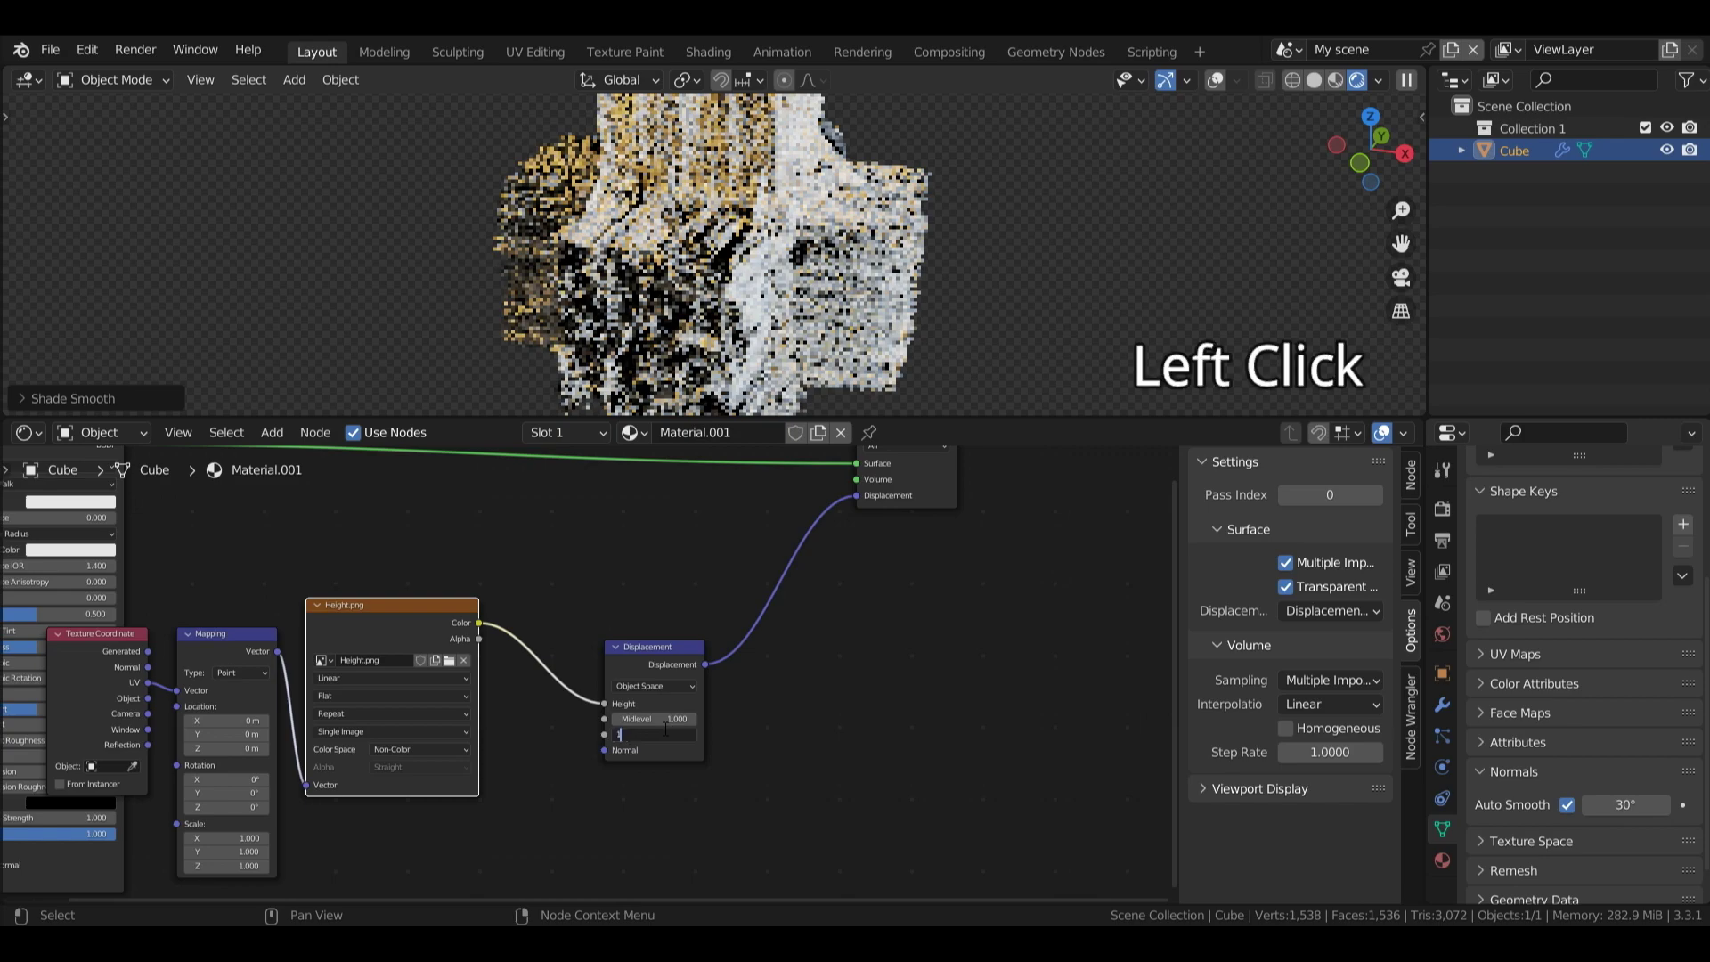
text(1)
key(Return)
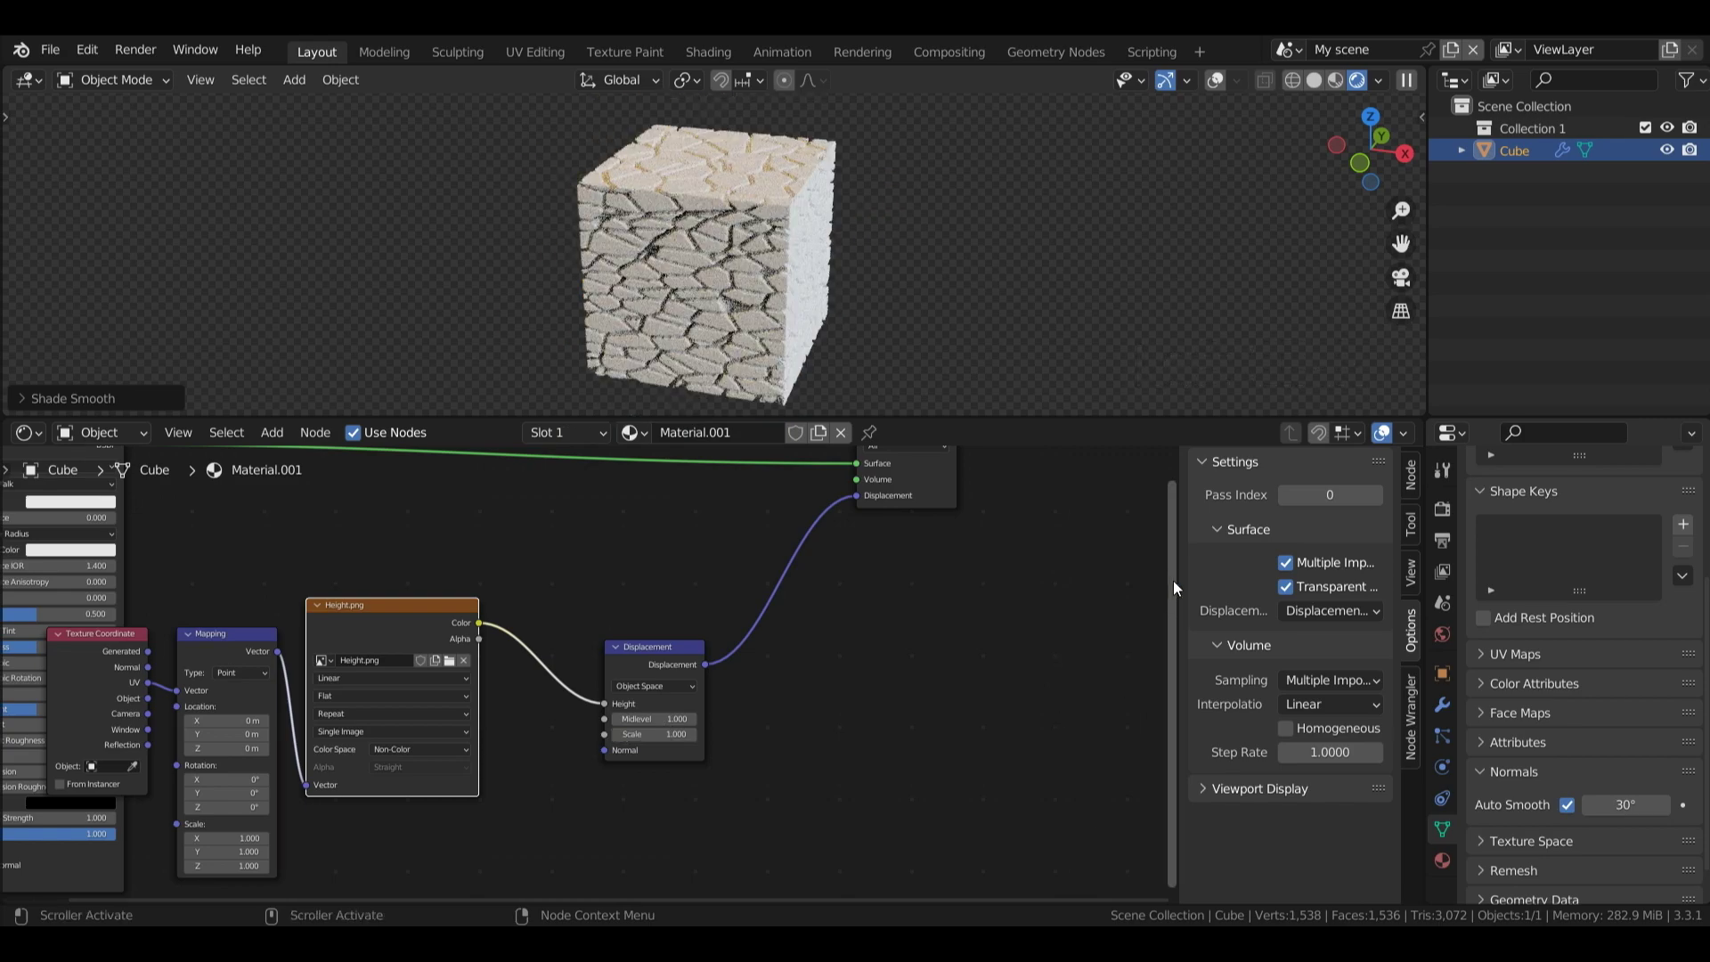
- Unlink the material from the cube and delete its Subdivision modifier
click(842, 433)
click(842, 433)
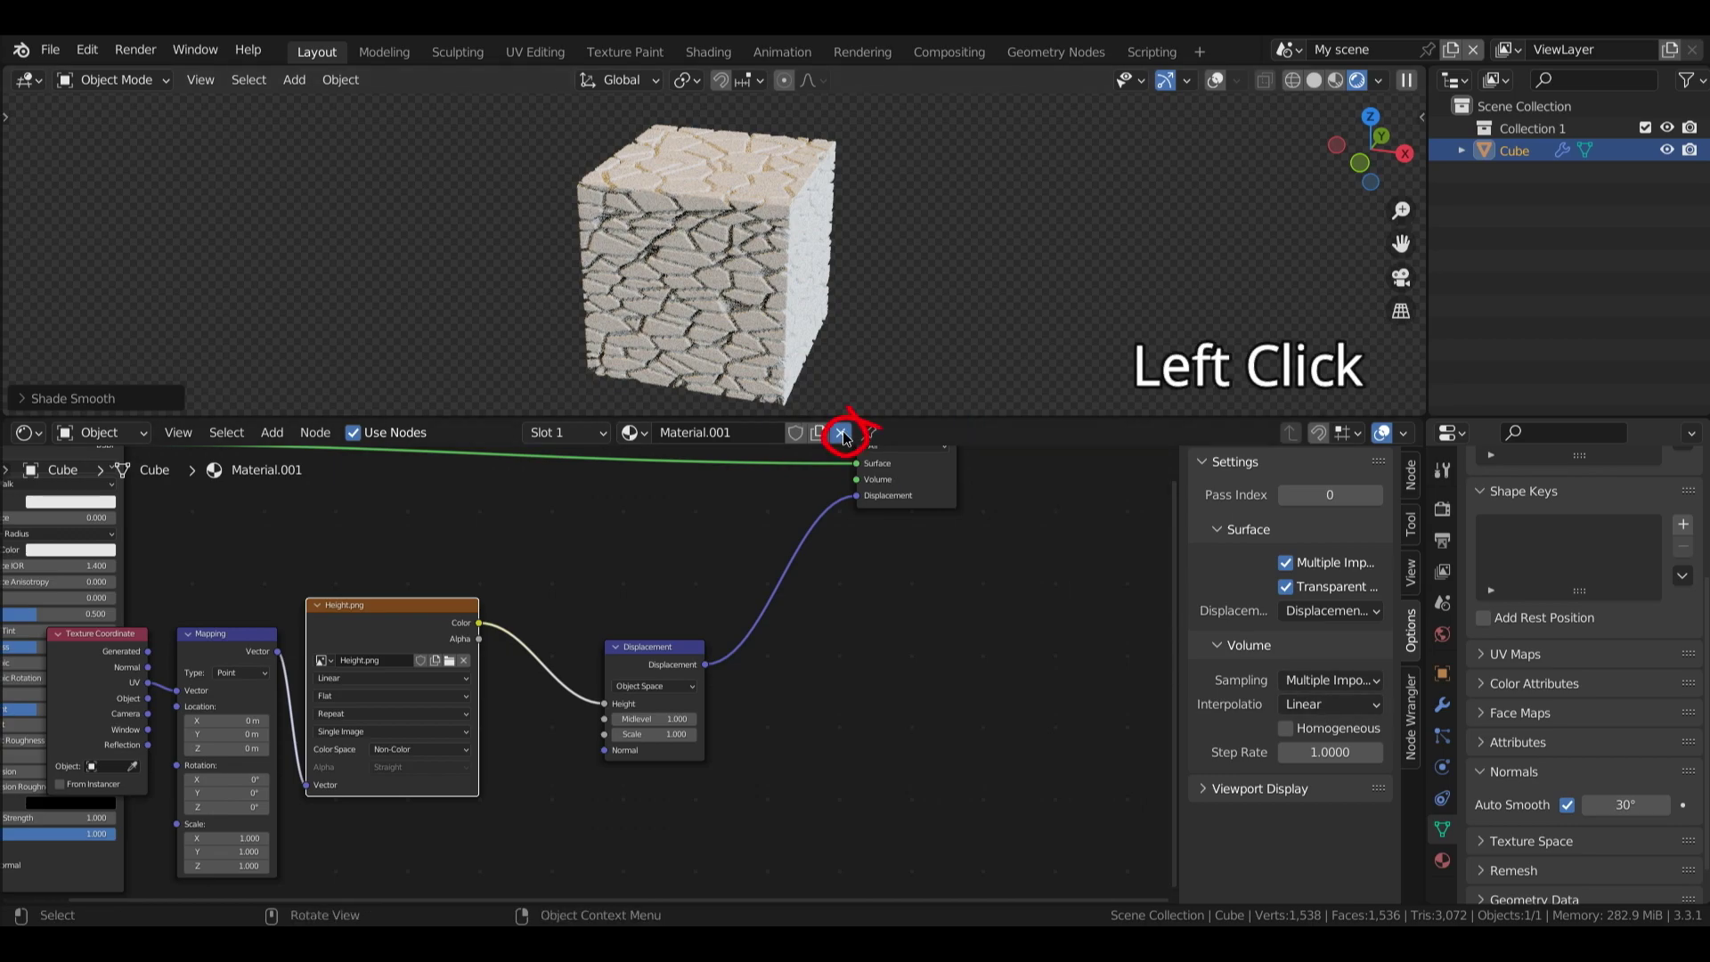
click(1444, 705)
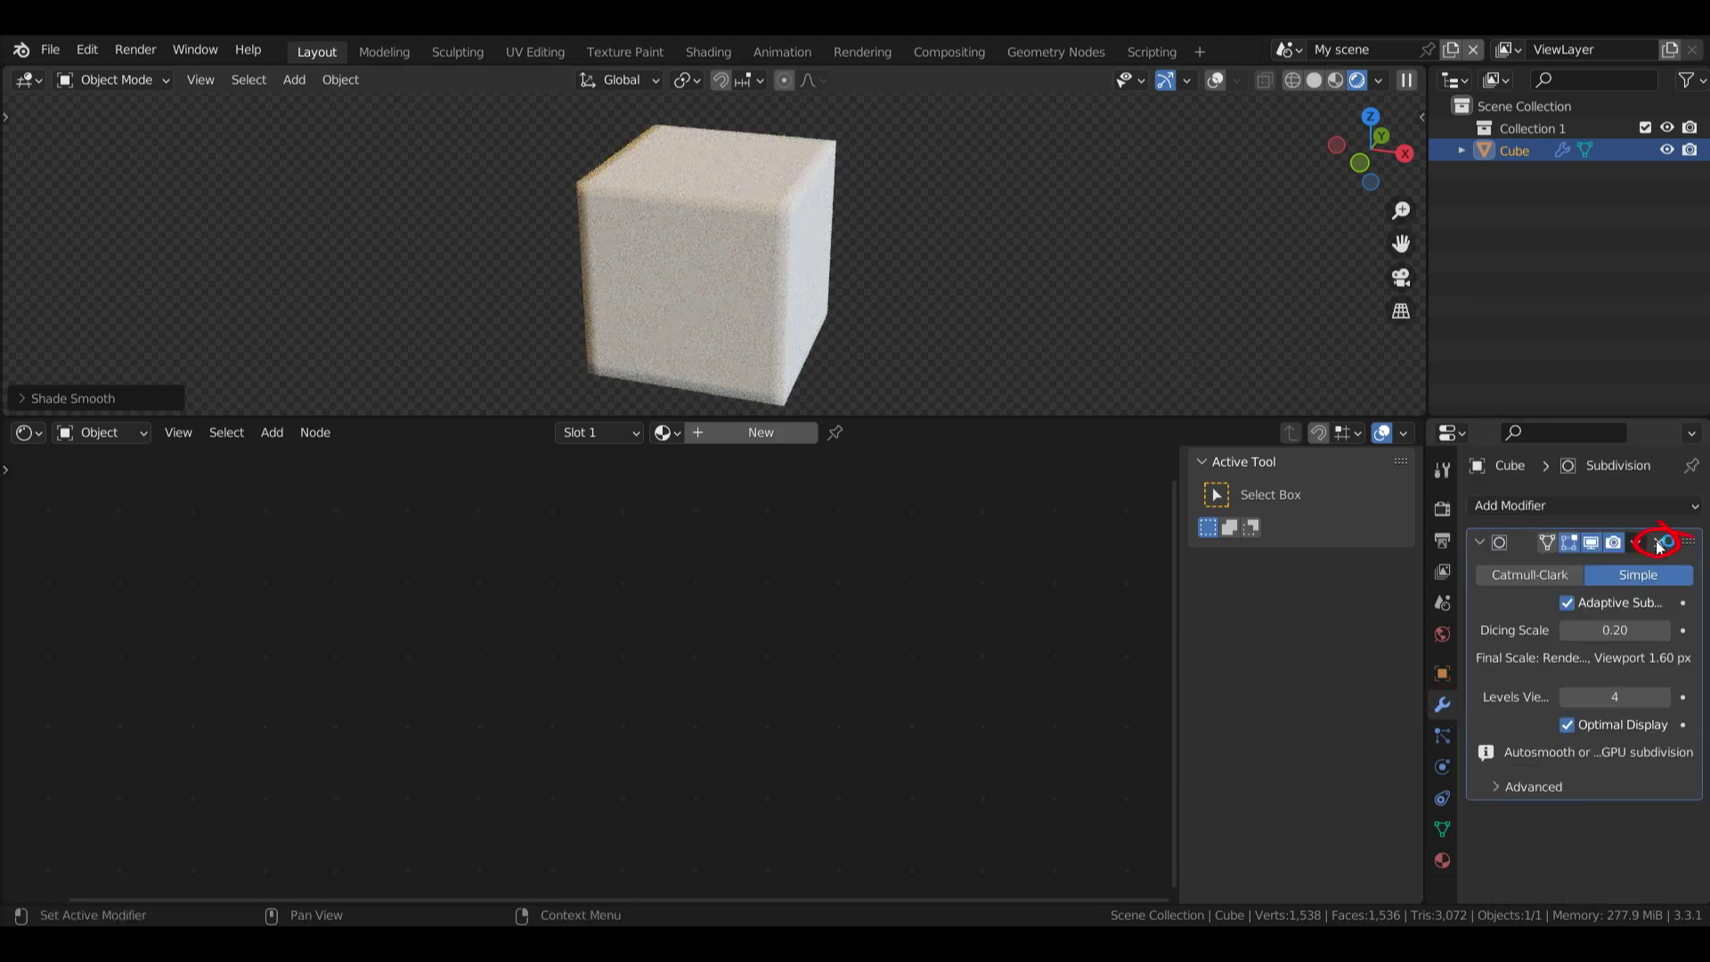
click(1660, 544)
- Set the Cycles feature set to Supported
click(1443, 509)
click(1635, 533)
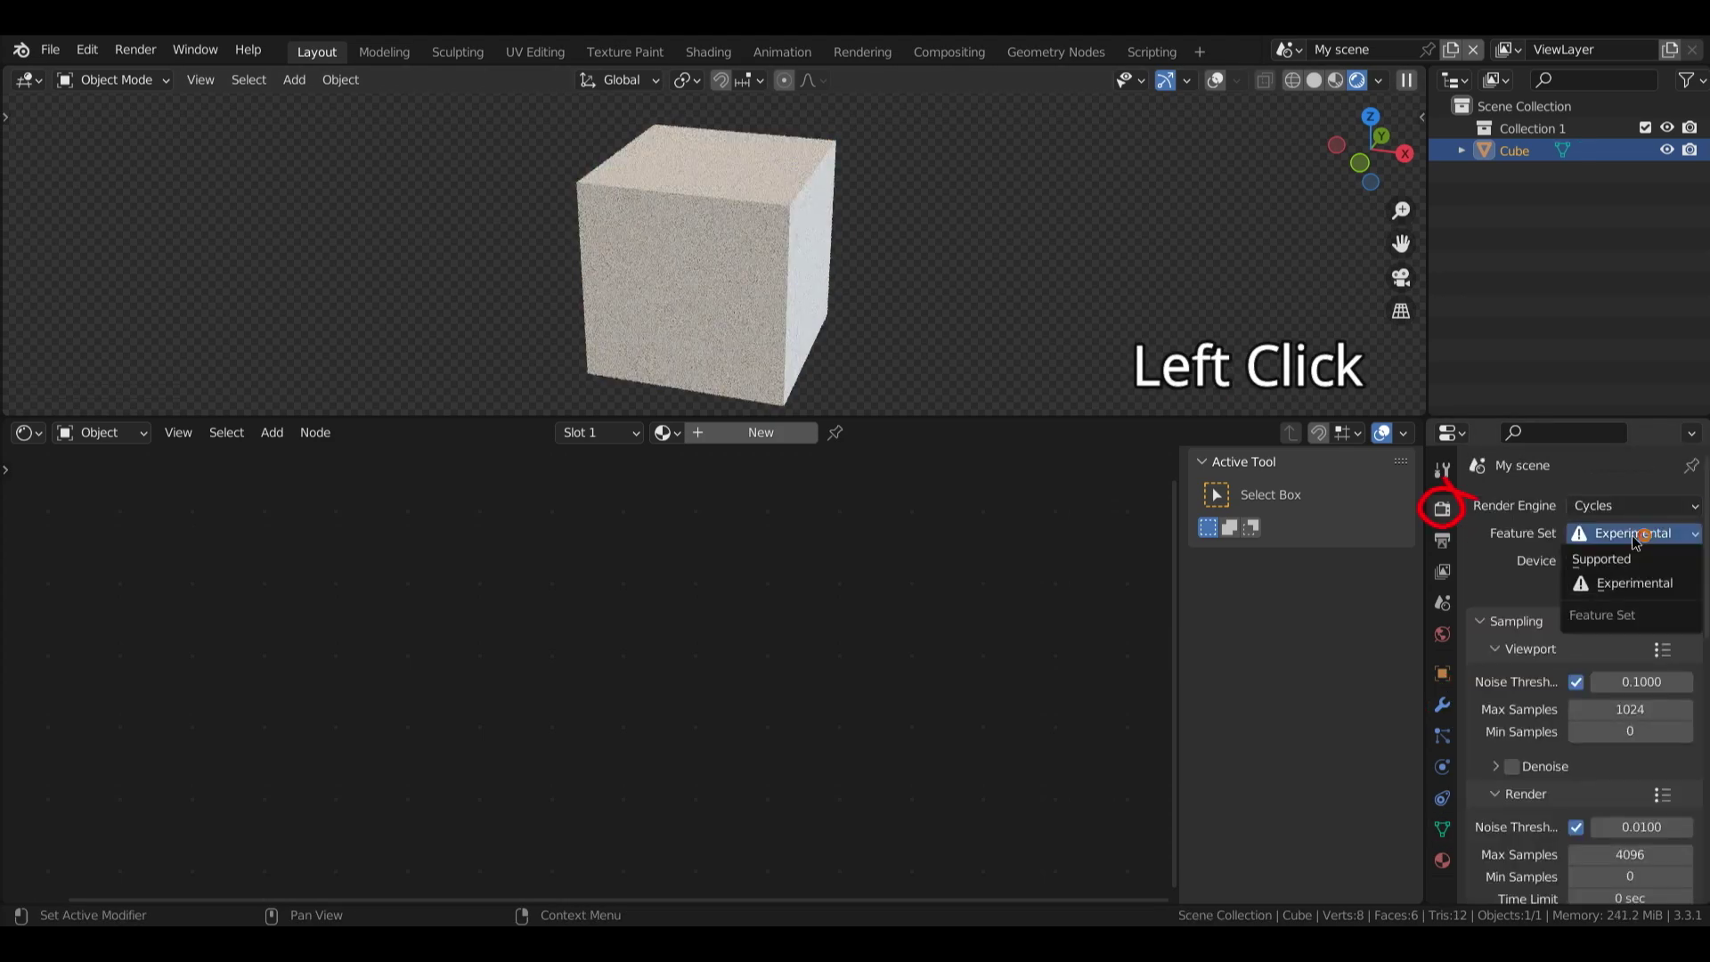
click(1612, 563)
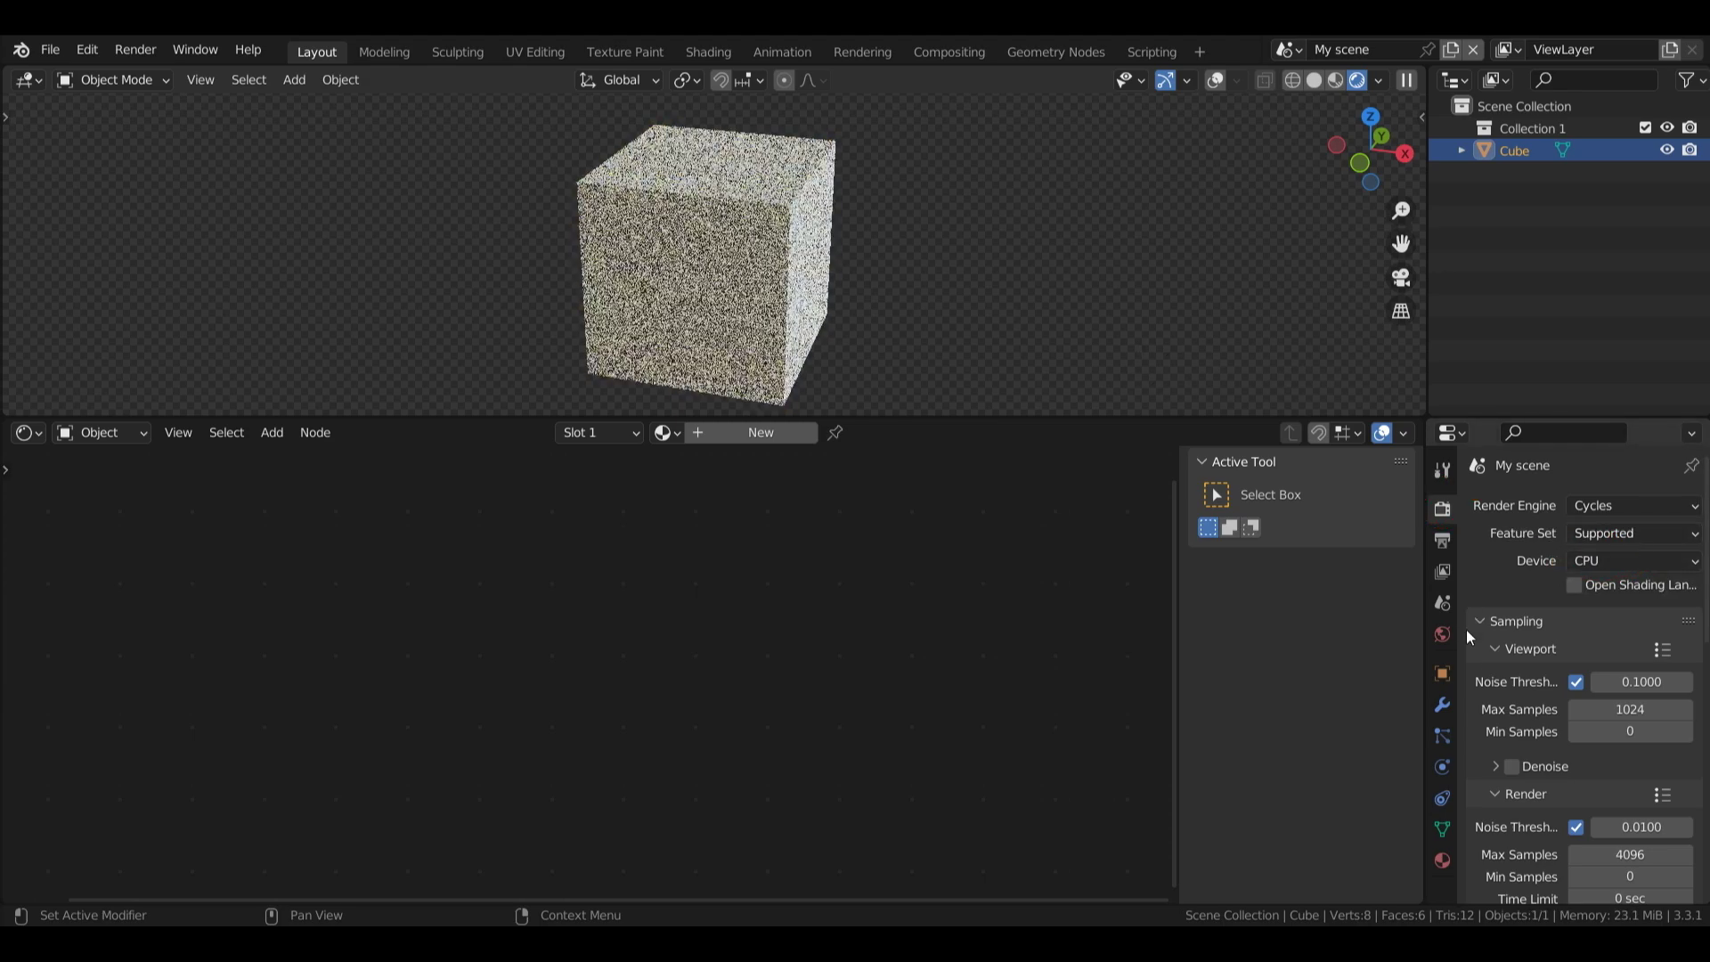
- Add a Displace modifier to the cube and create a new texture for it
click(1443, 706)
click(1507, 506)
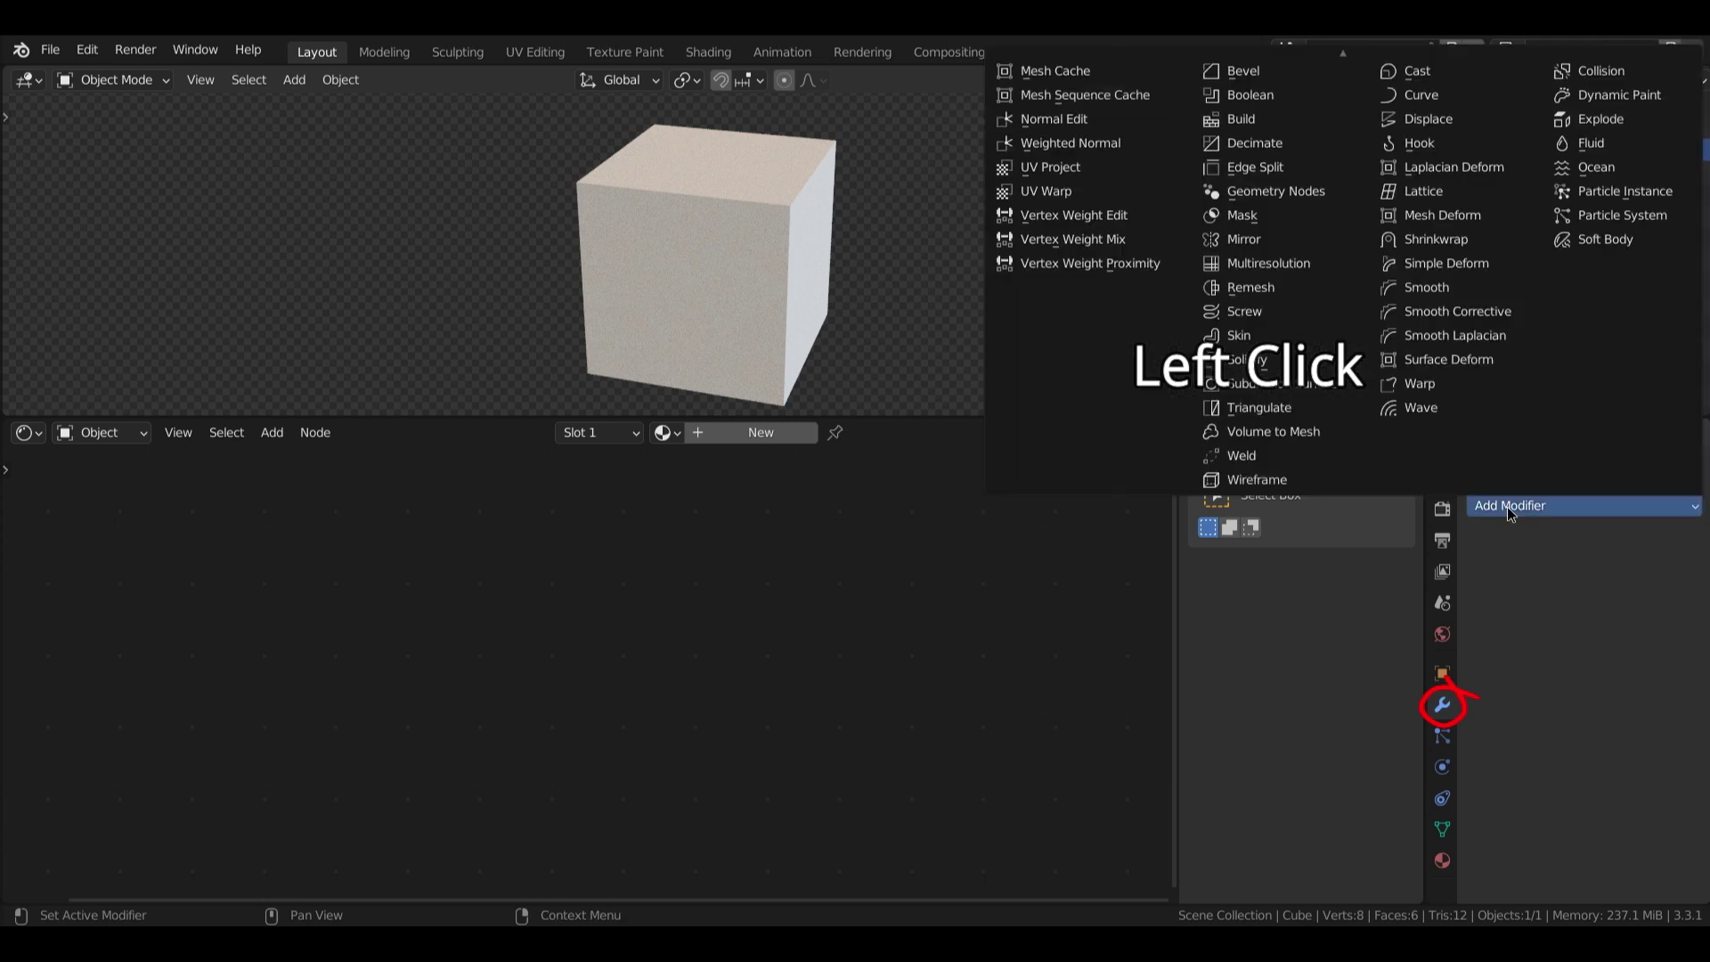
click(1428, 119)
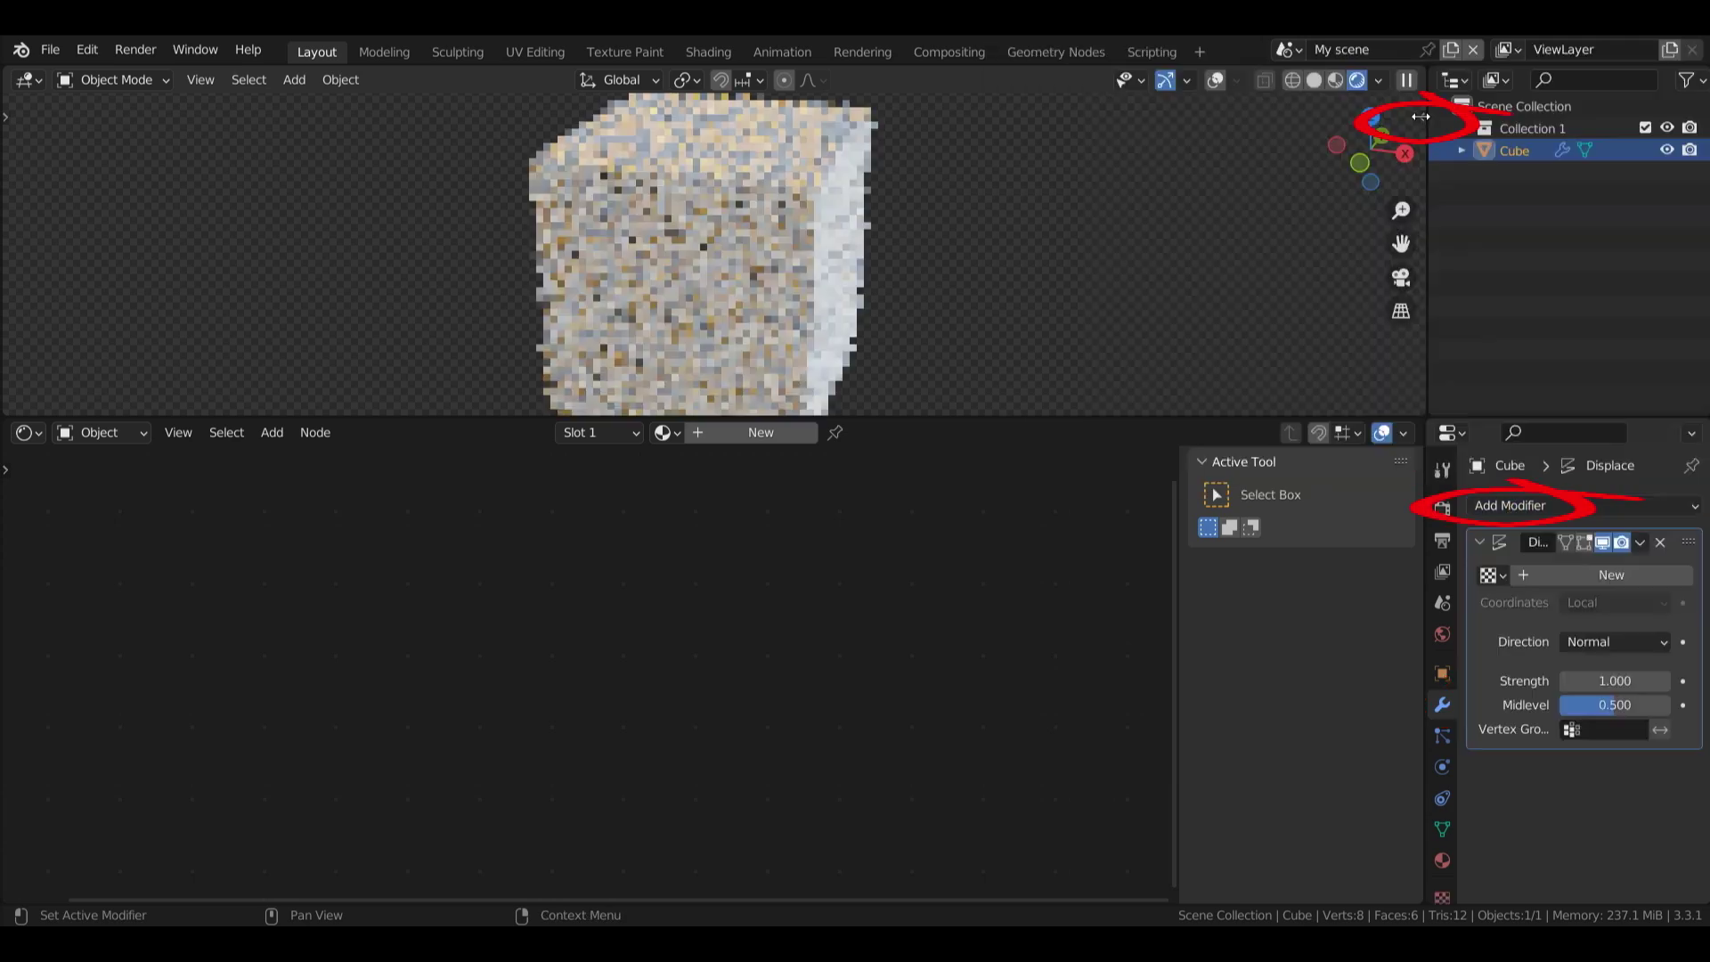
click(1608, 576)
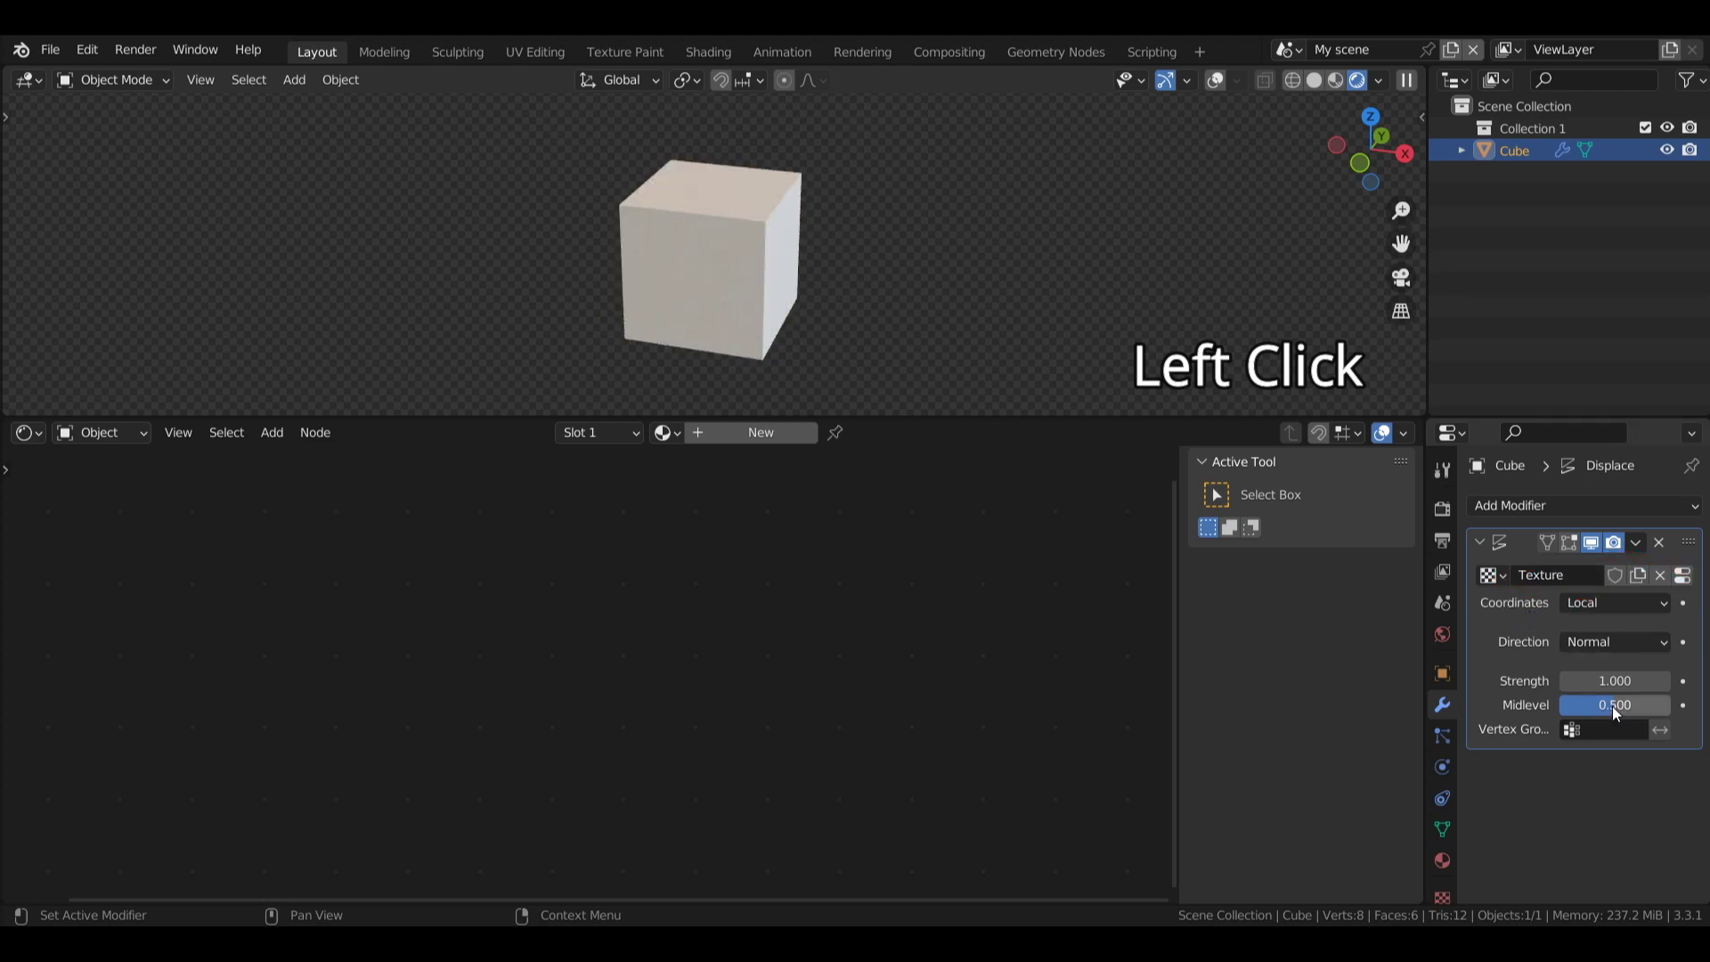
mouse_move(1608, 709)
mouse_down()
mouse_move(1636, 709)
mouse_move(1565, 708)
mouse_up()
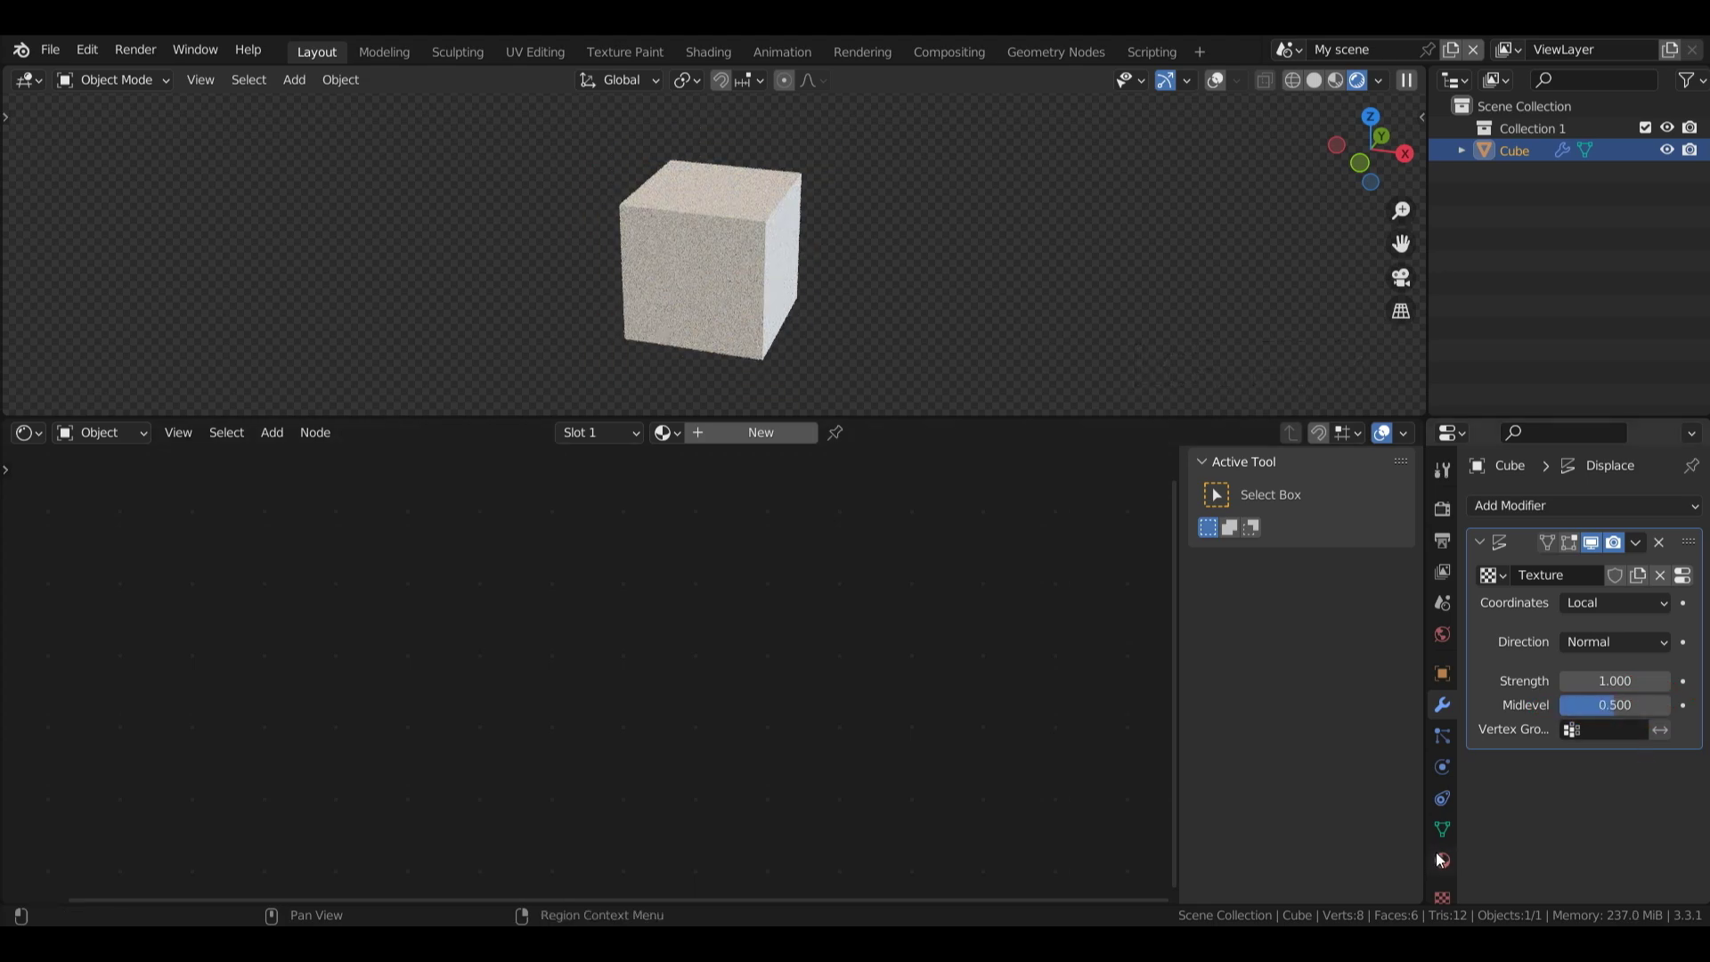
- Assign the Height.png image to the Displace modifier's texture
click(1442, 898)
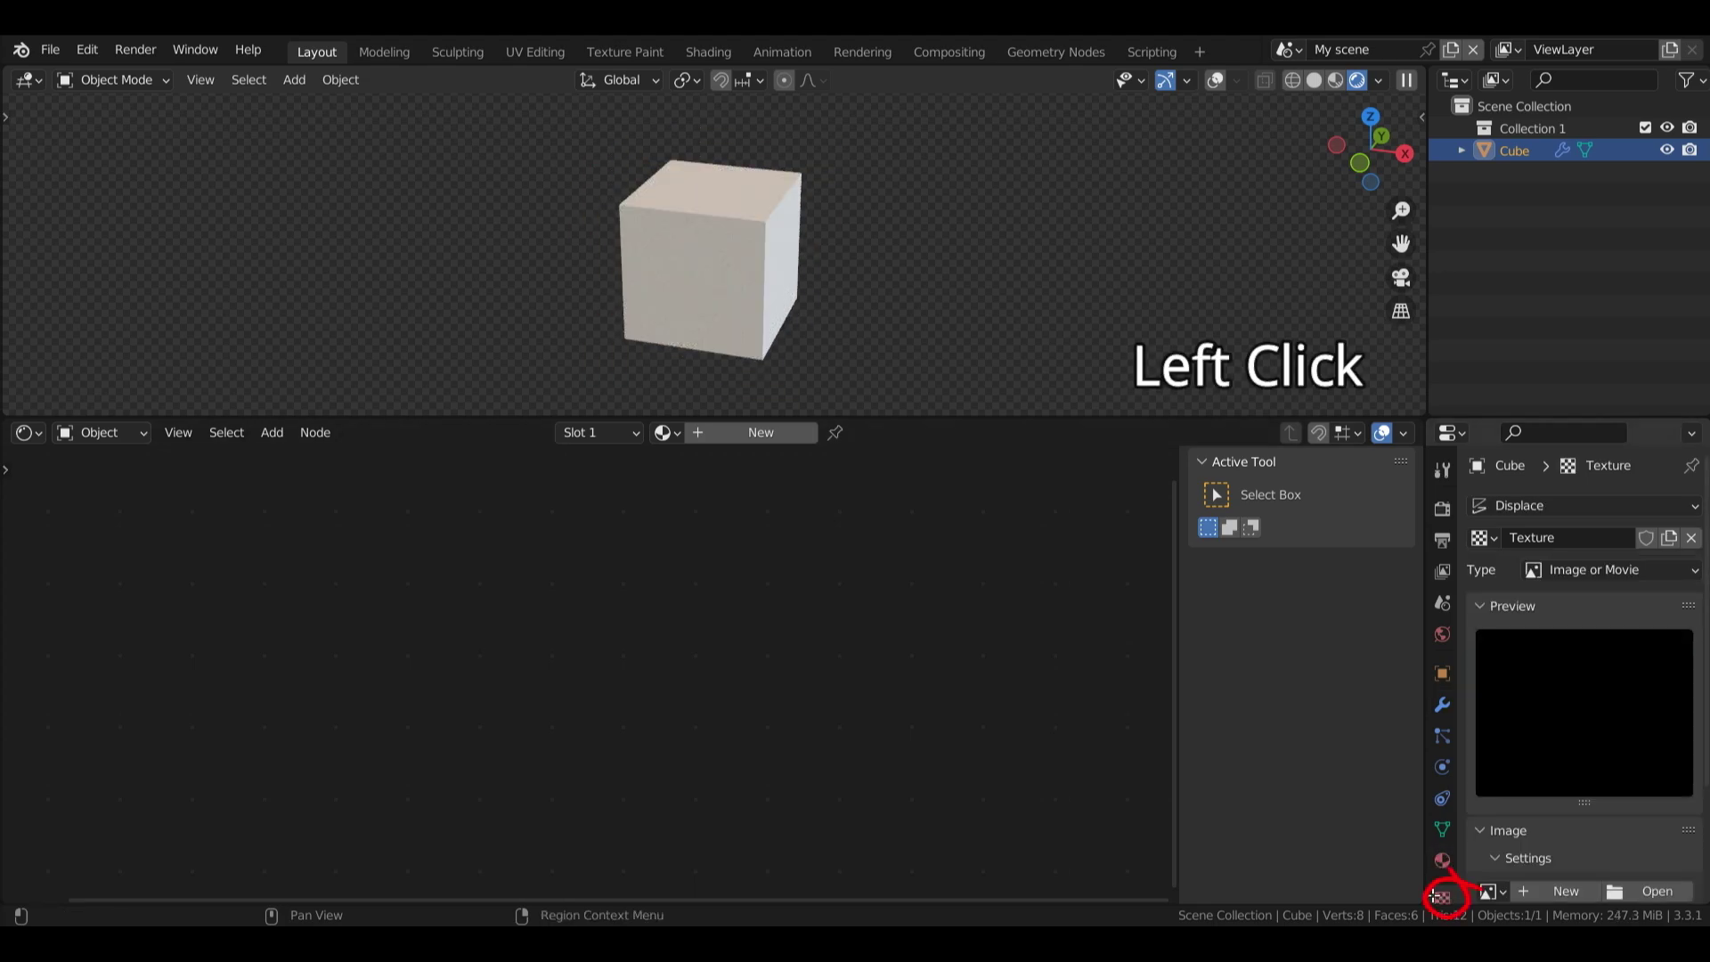
scroll(1699, 713, down, 2)
scroll(1699, 713, up, 2)
scroll(1699, 713, down, 4)
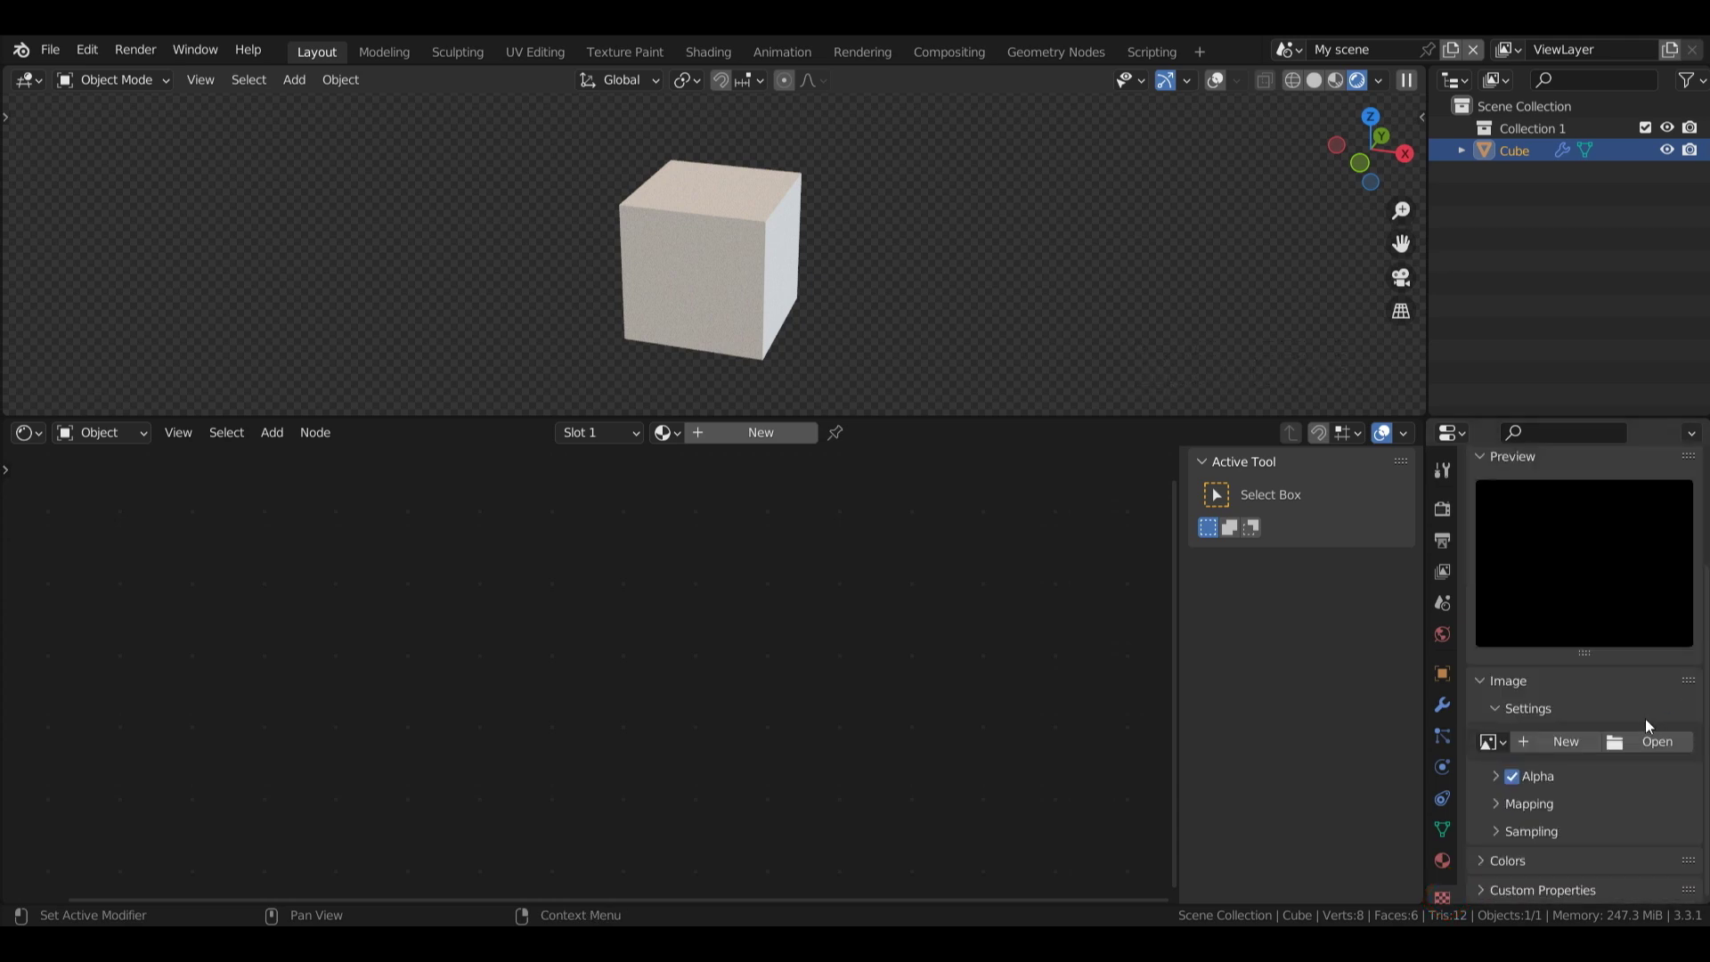
click(1488, 742)
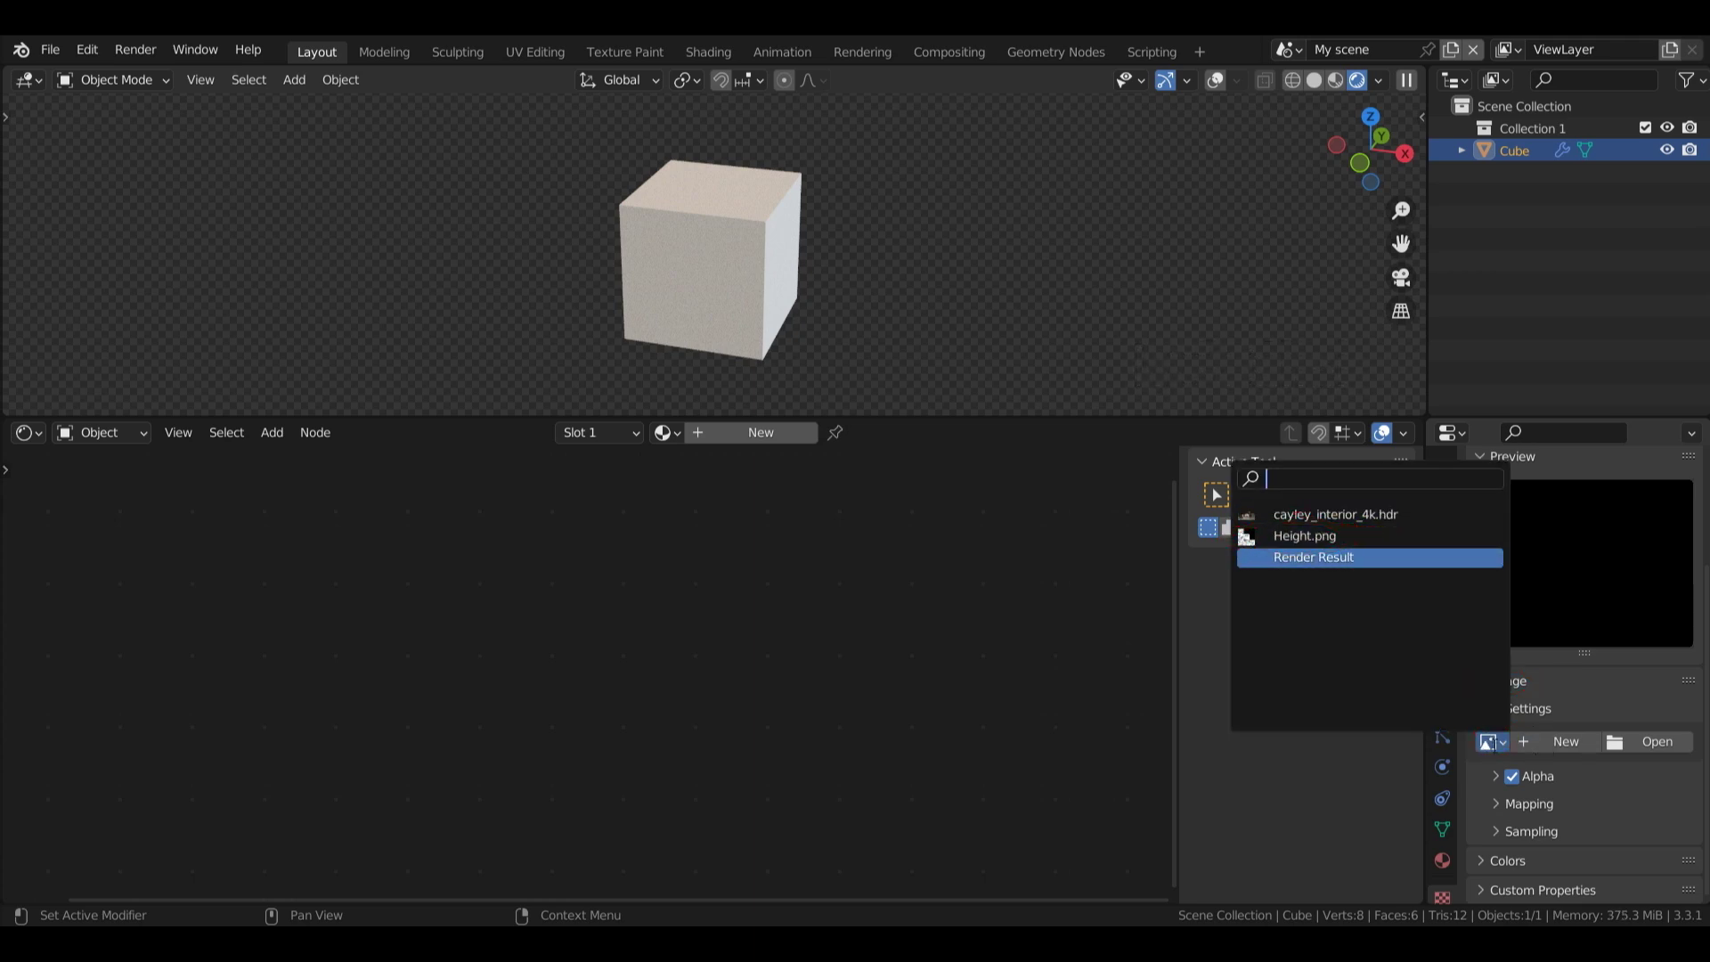
click(1592, 755)
click(1489, 742)
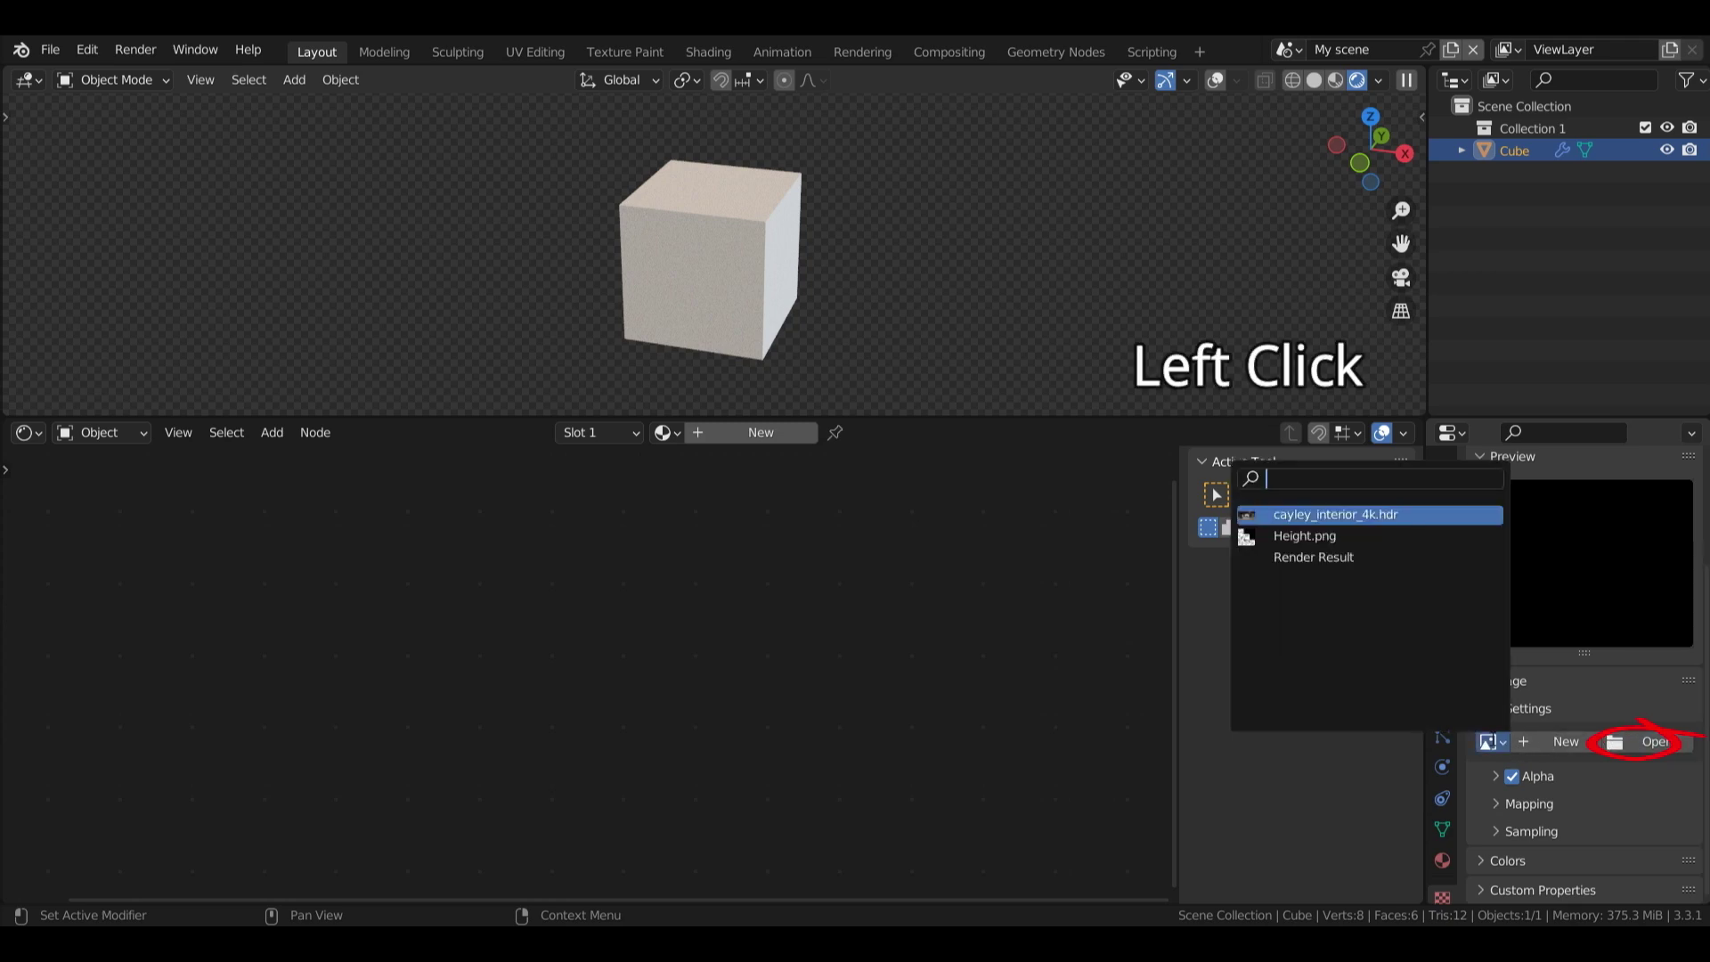
click(1301, 535)
- Add a Subdivision Surface modifier to the cube and move it first in the stack, before Displace
click(1442, 705)
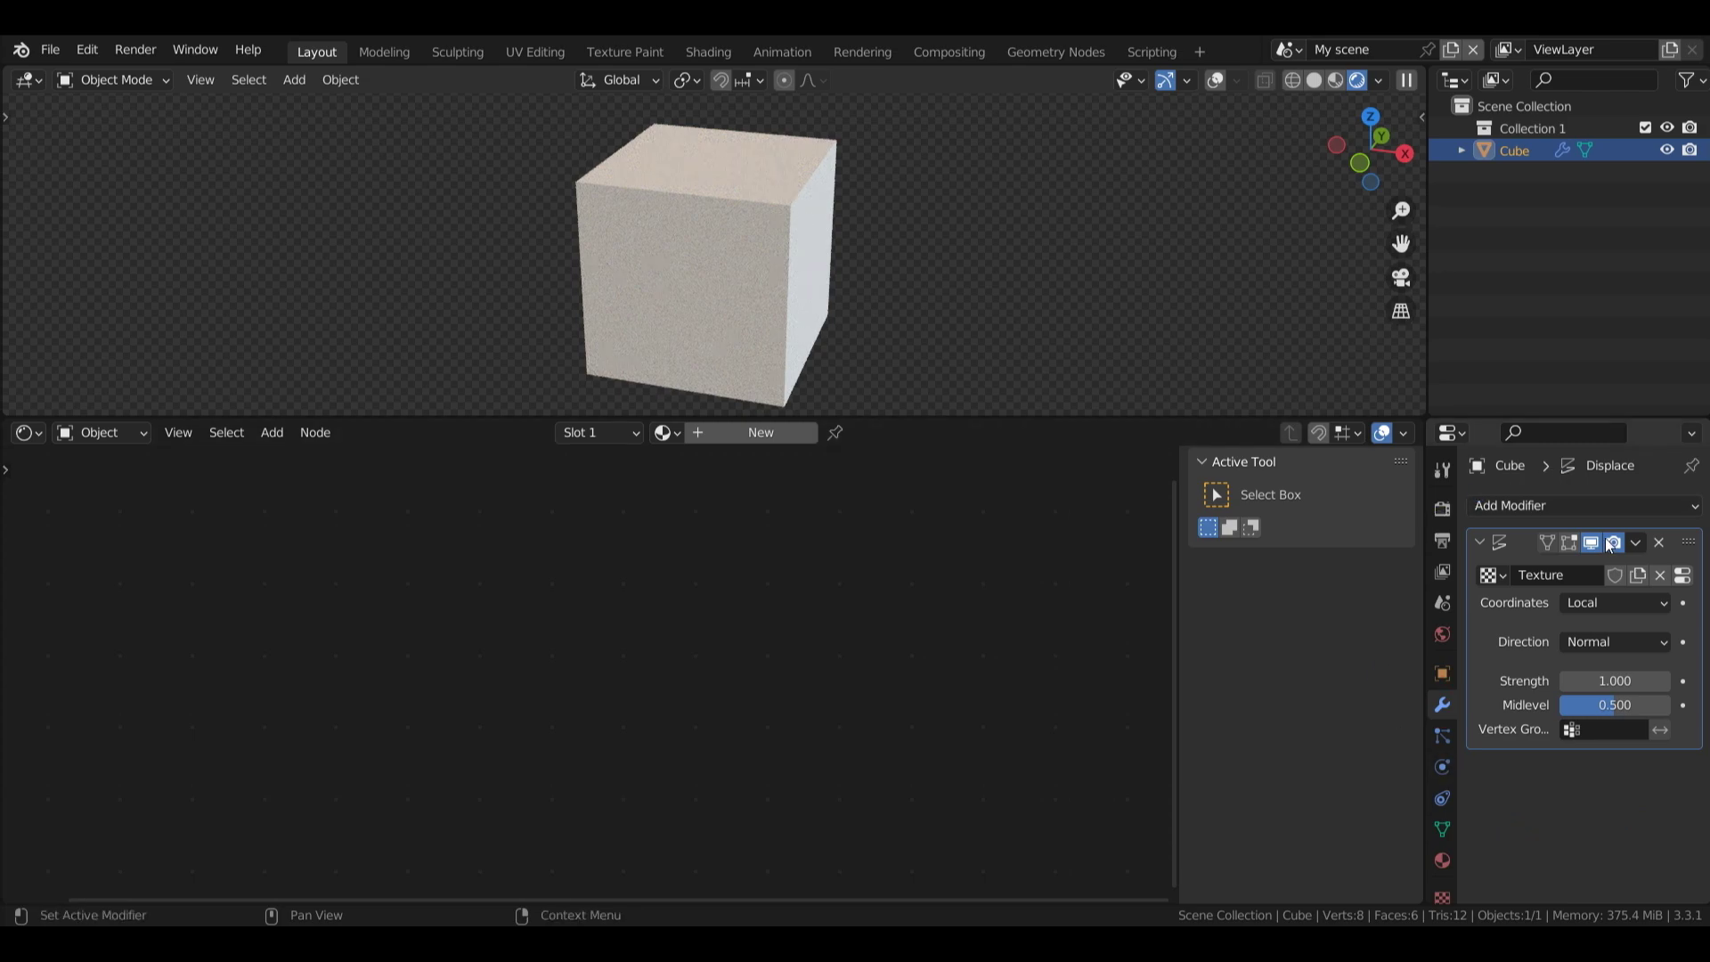
click(1595, 504)
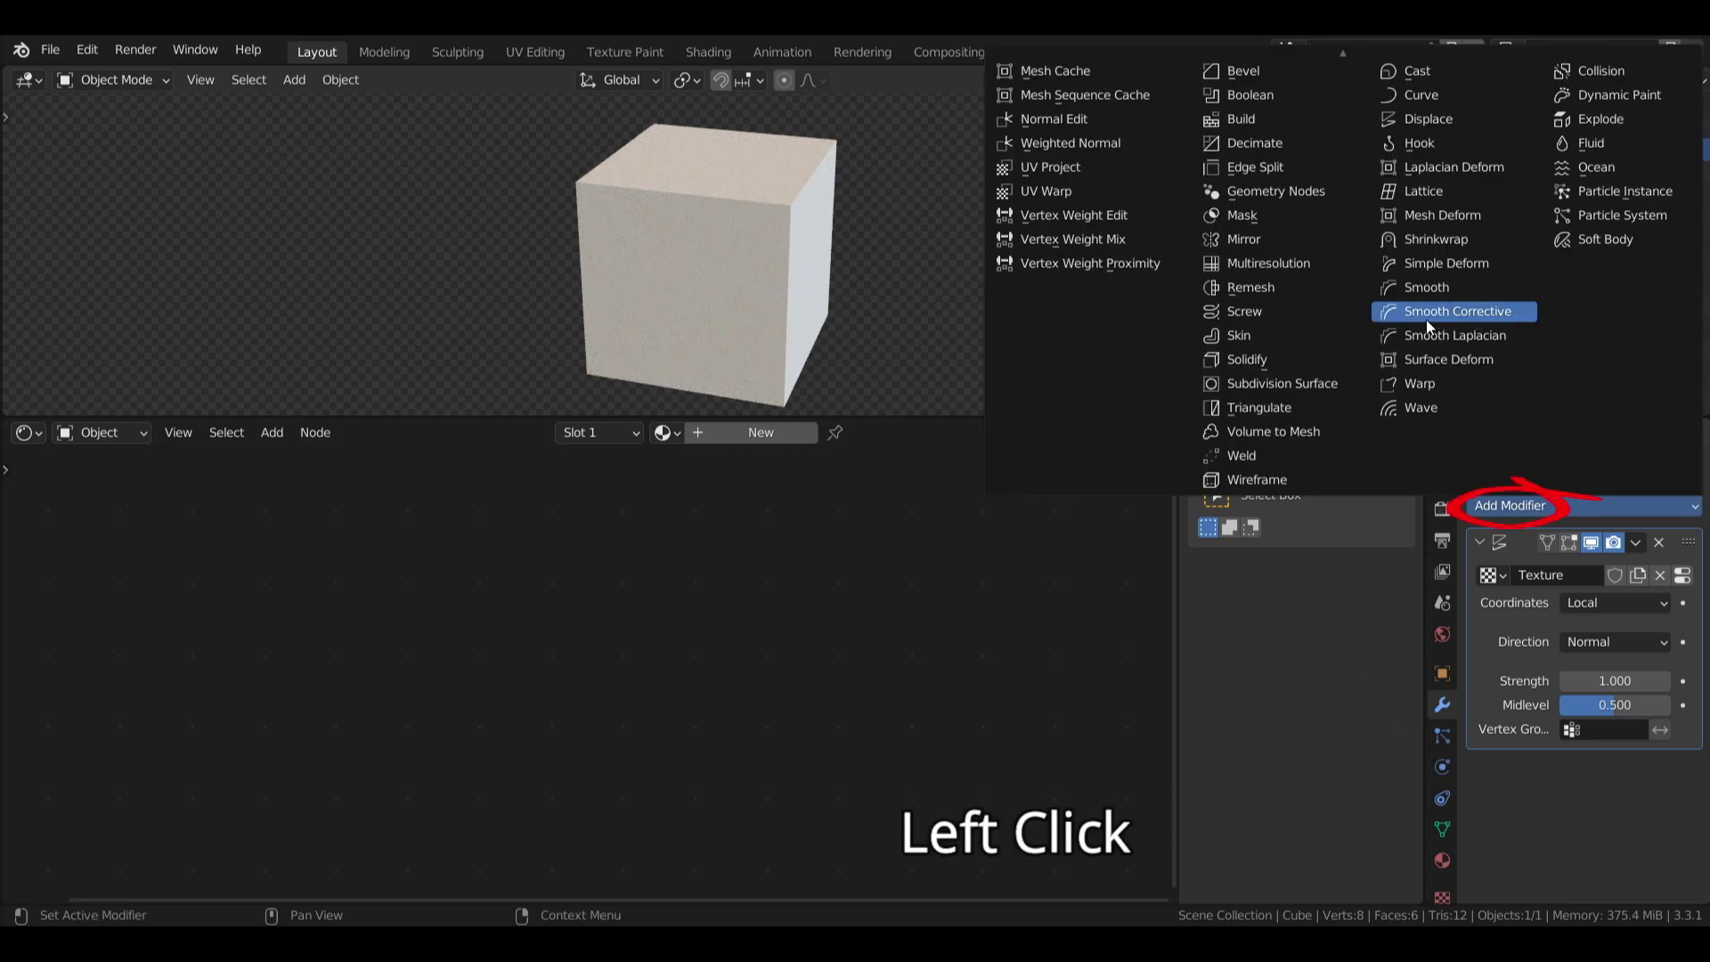
click(1287, 384)
click(1550, 602)
click(1636, 766)
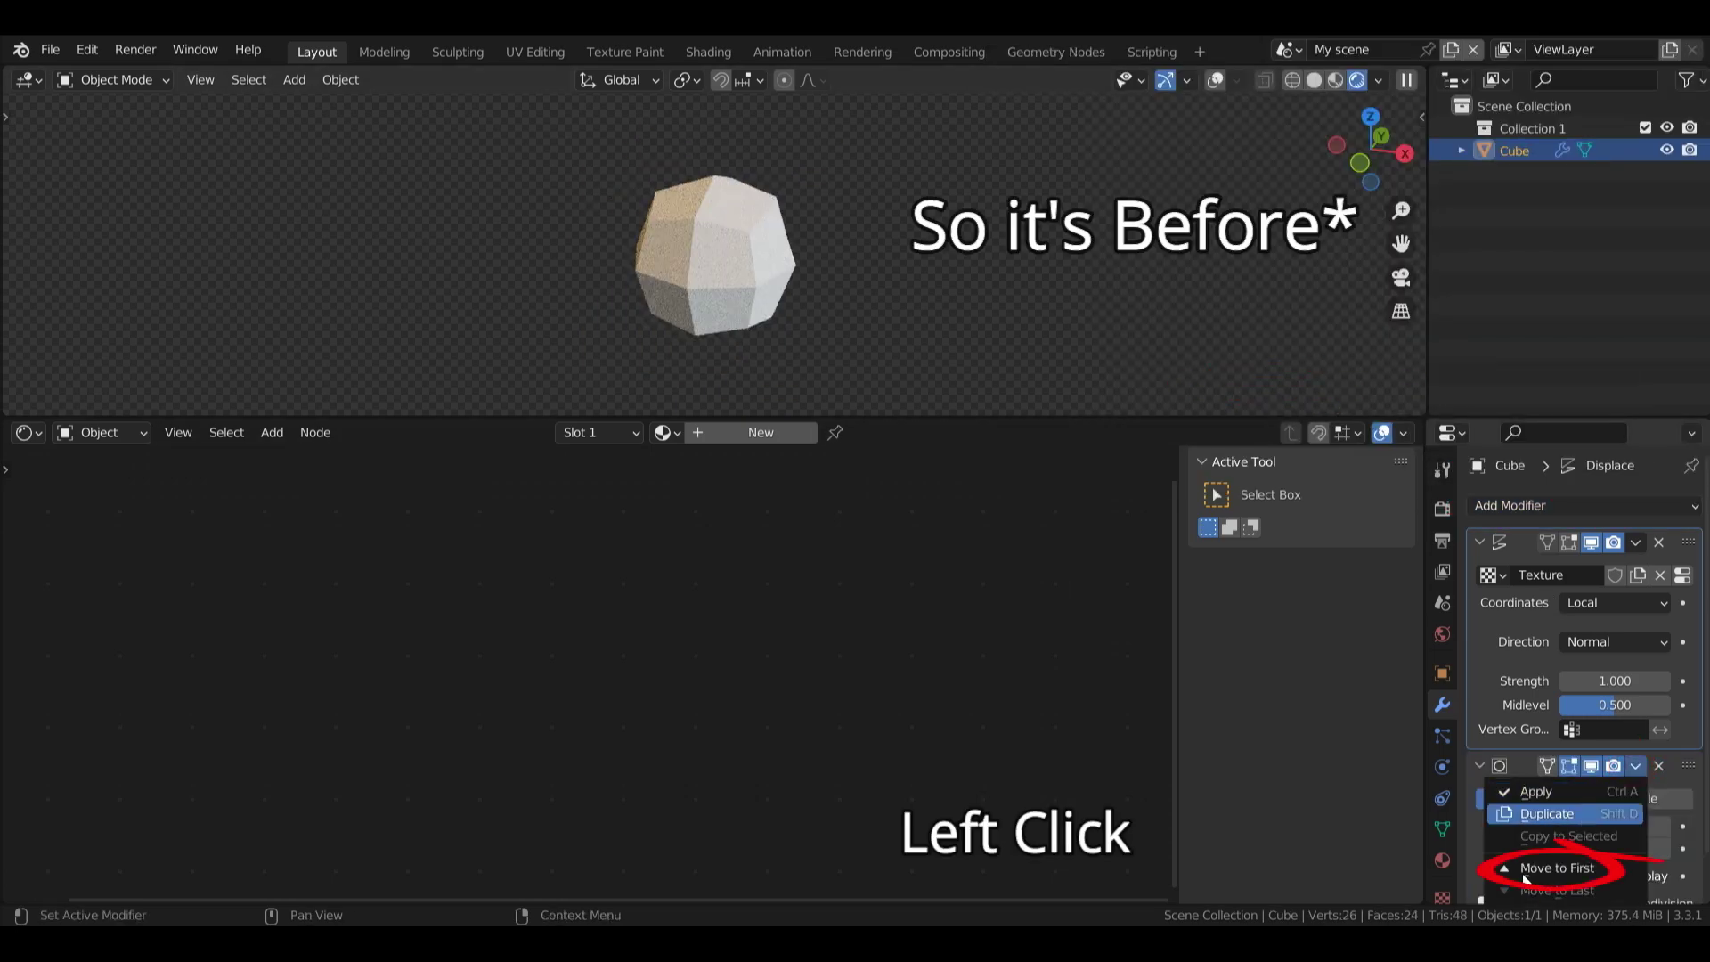
click(1526, 876)
- Set the Subdivision modifier to Simple with 6 viewport levels
click(1648, 577)
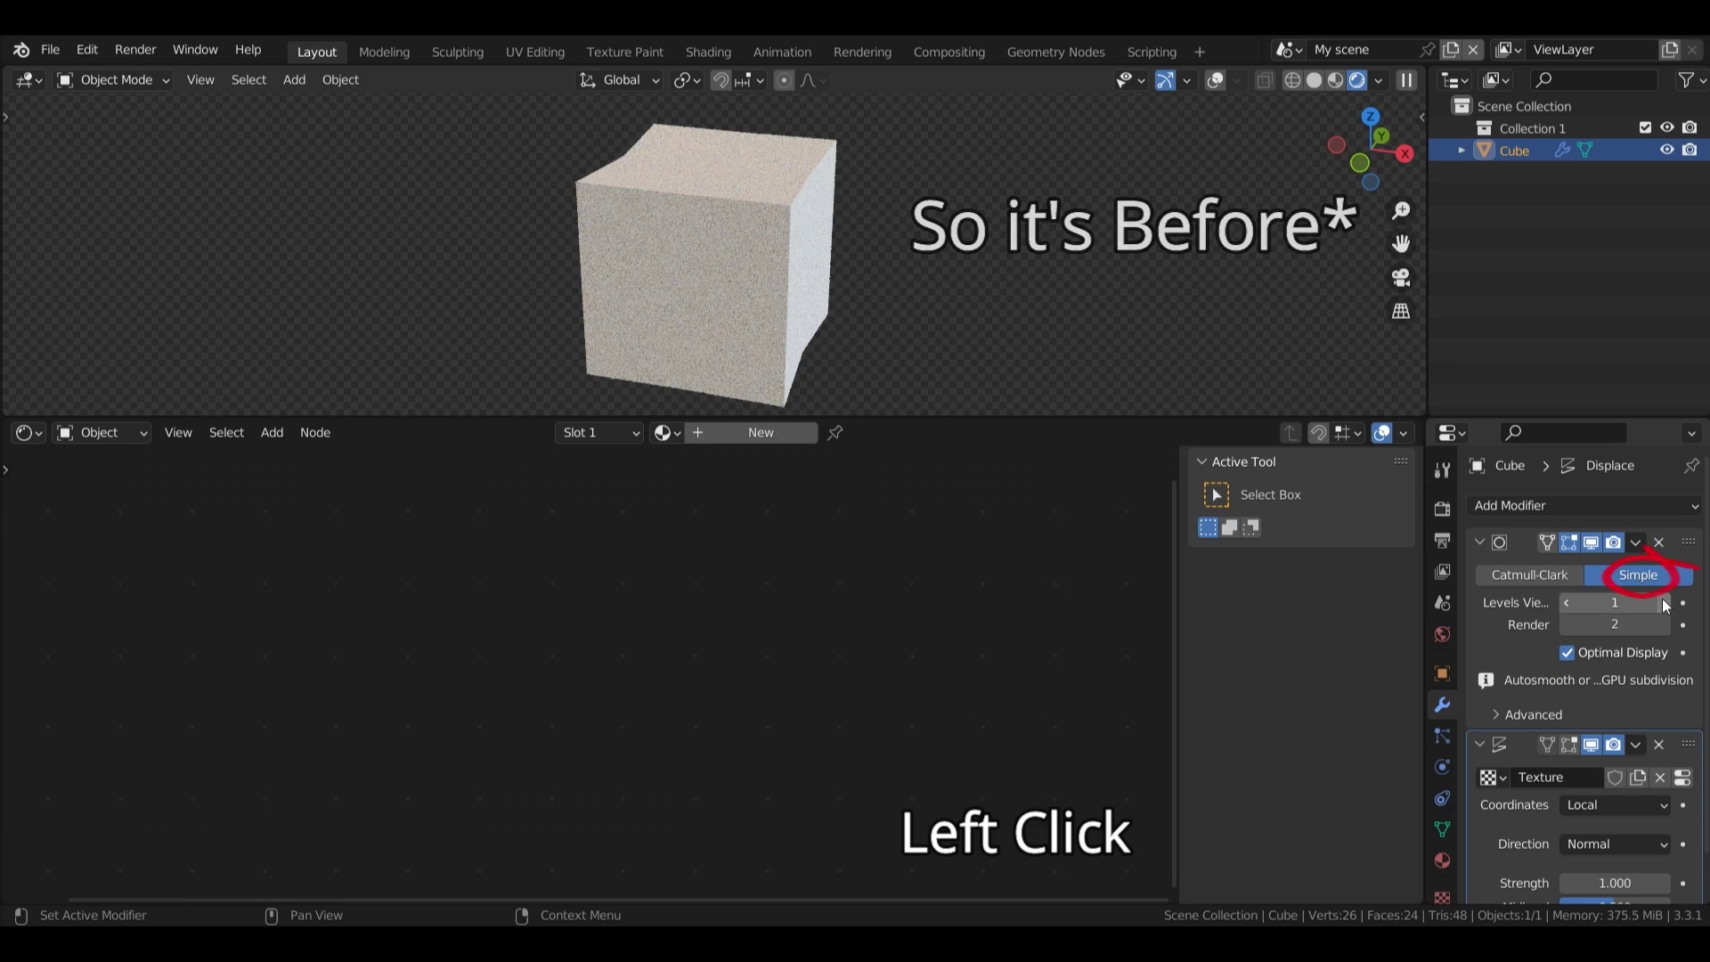
click(1664, 603)
click(1664, 603)
click(1664, 603)
click(1664, 604)
click(1664, 603)
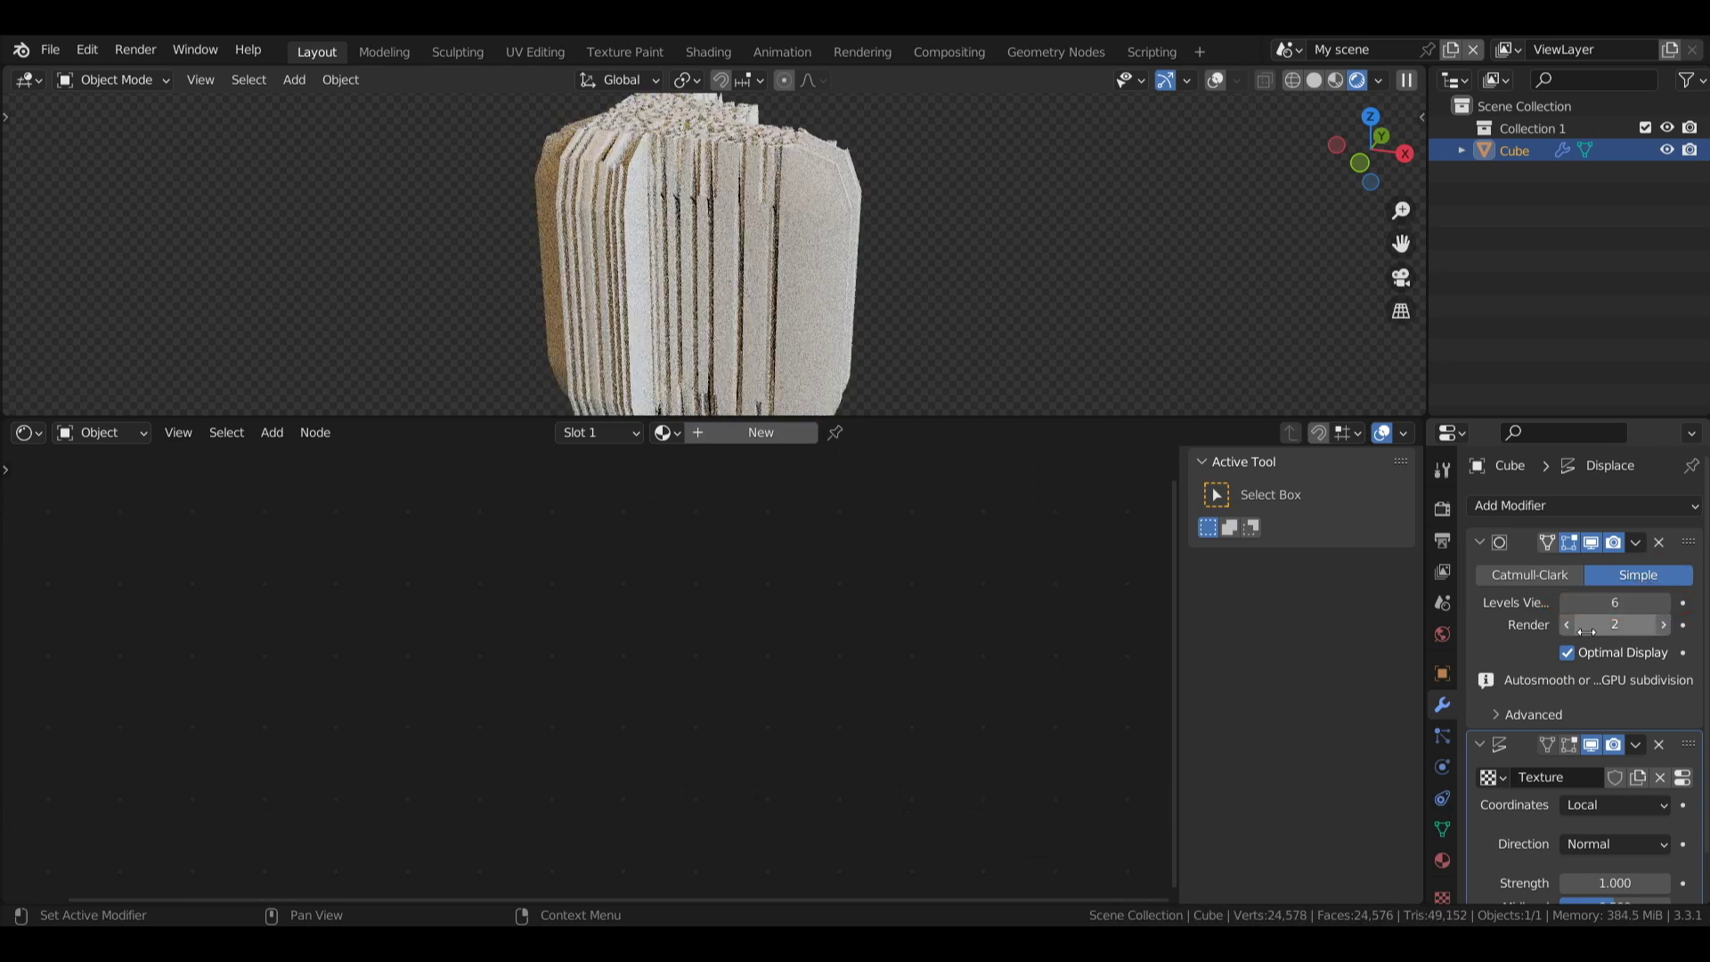
- Set the Displace modifier's Midlevel to 1.000 and its texture coordinates to UV
scroll(1679, 588, down, 2)
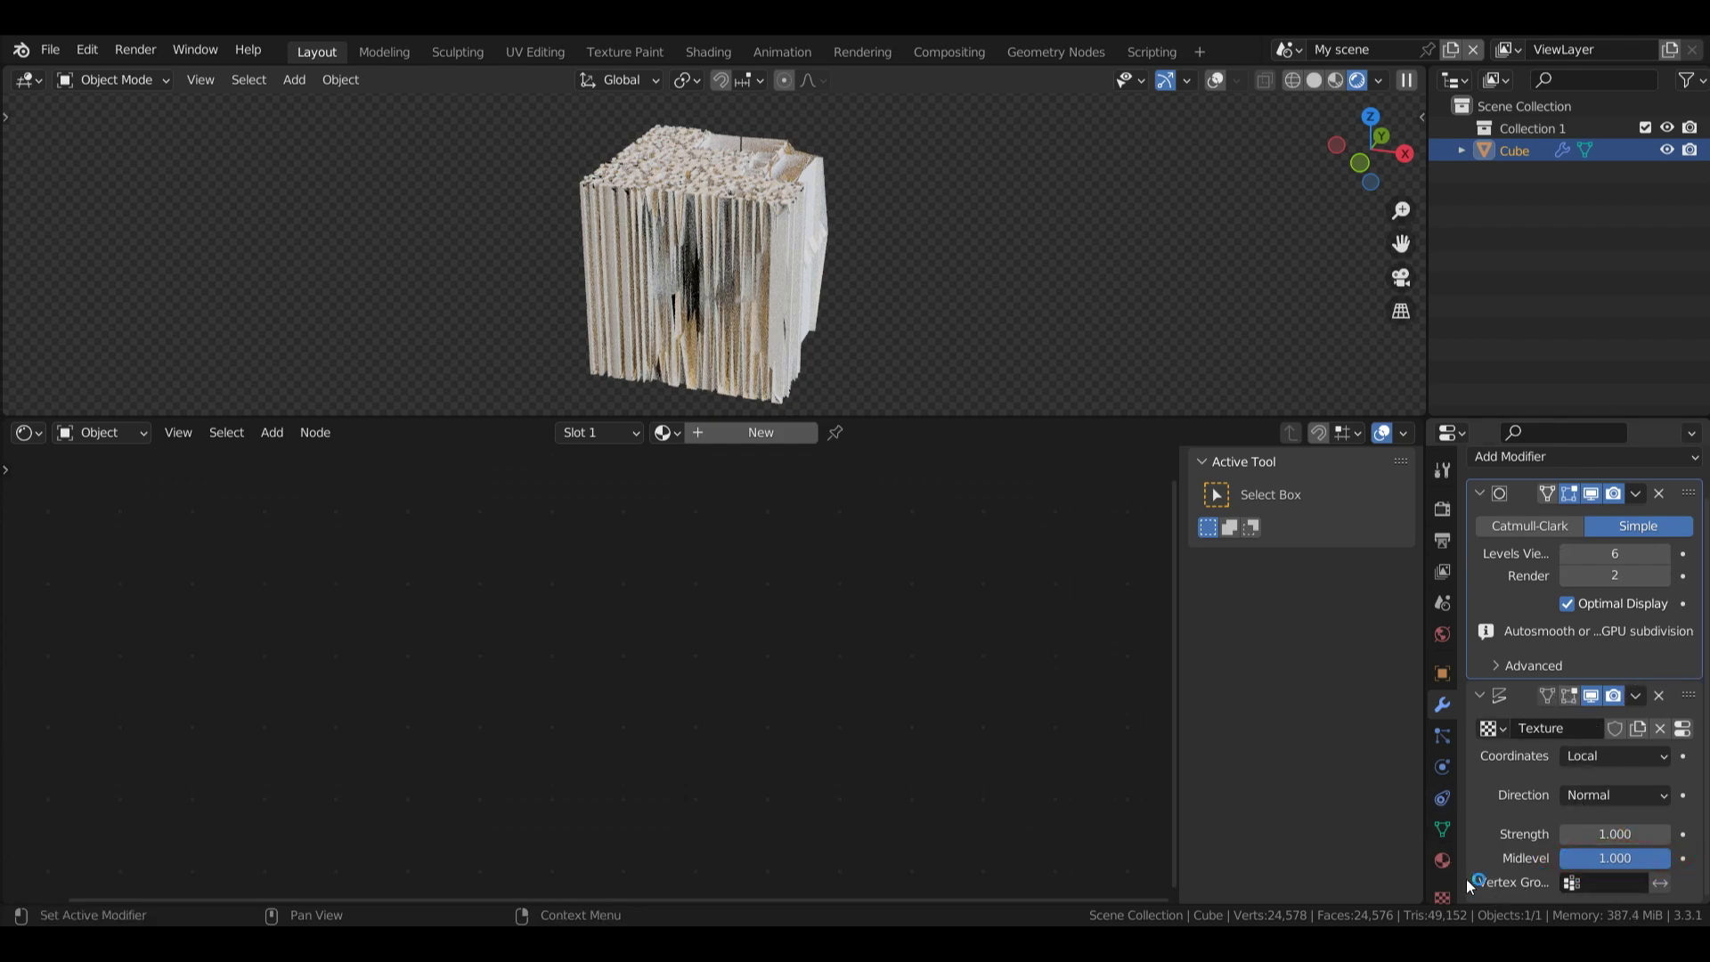
click(1611, 773)
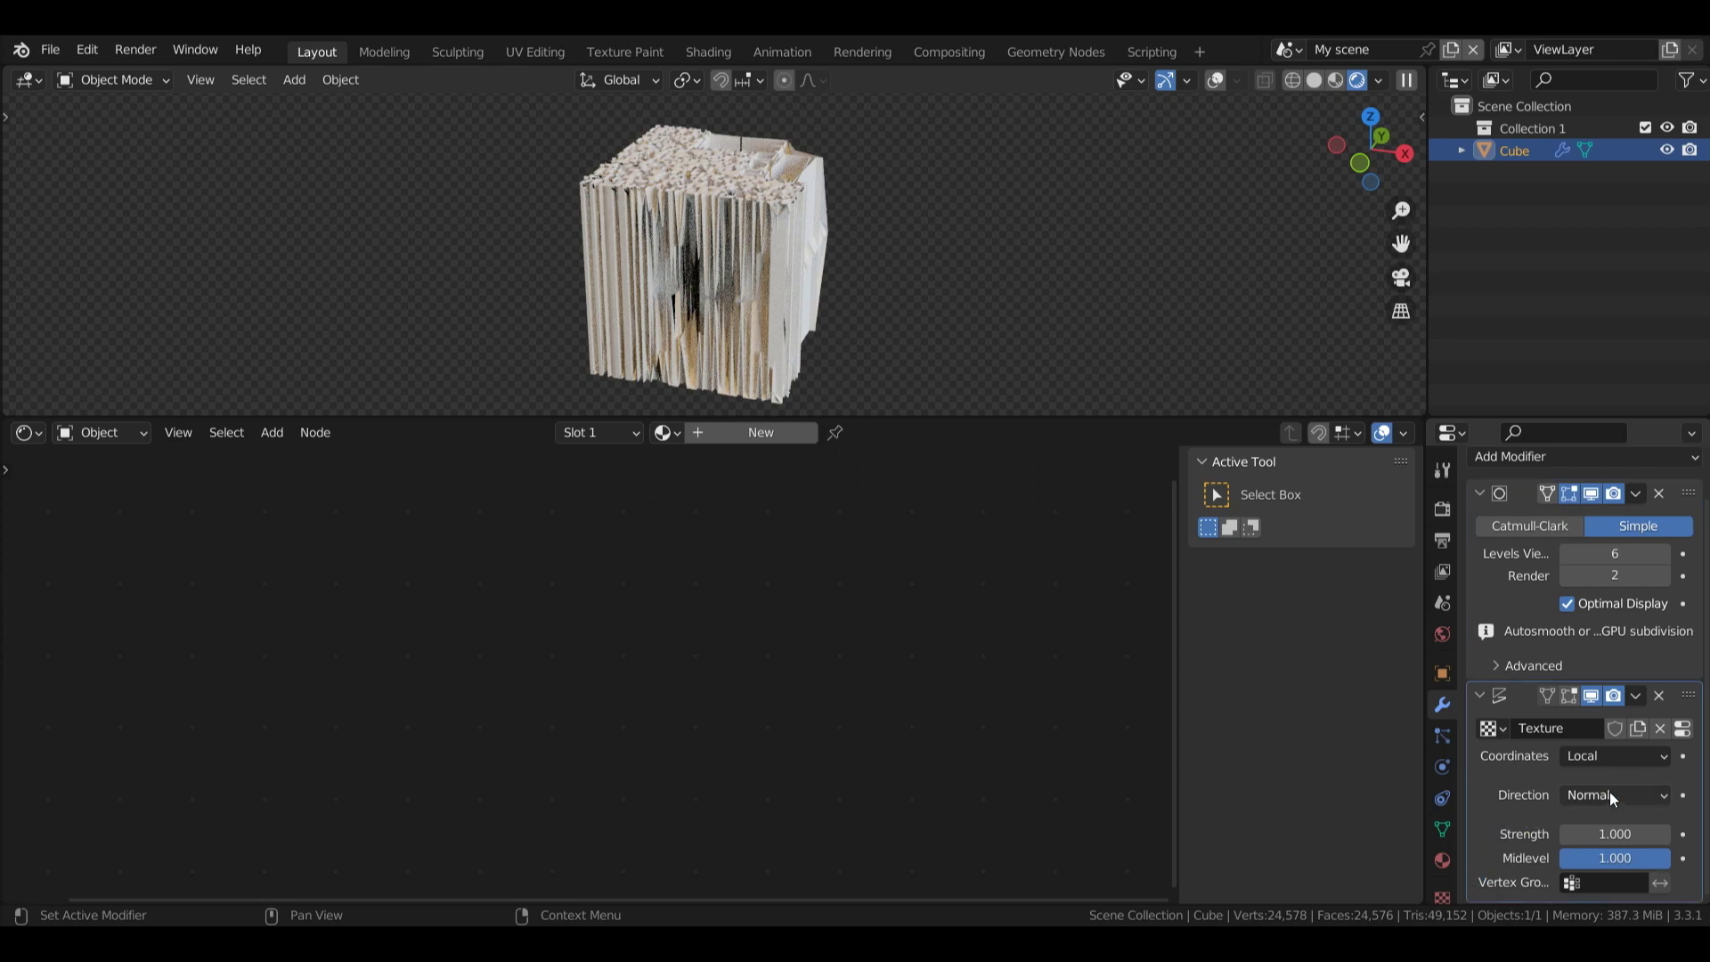
click(1616, 756)
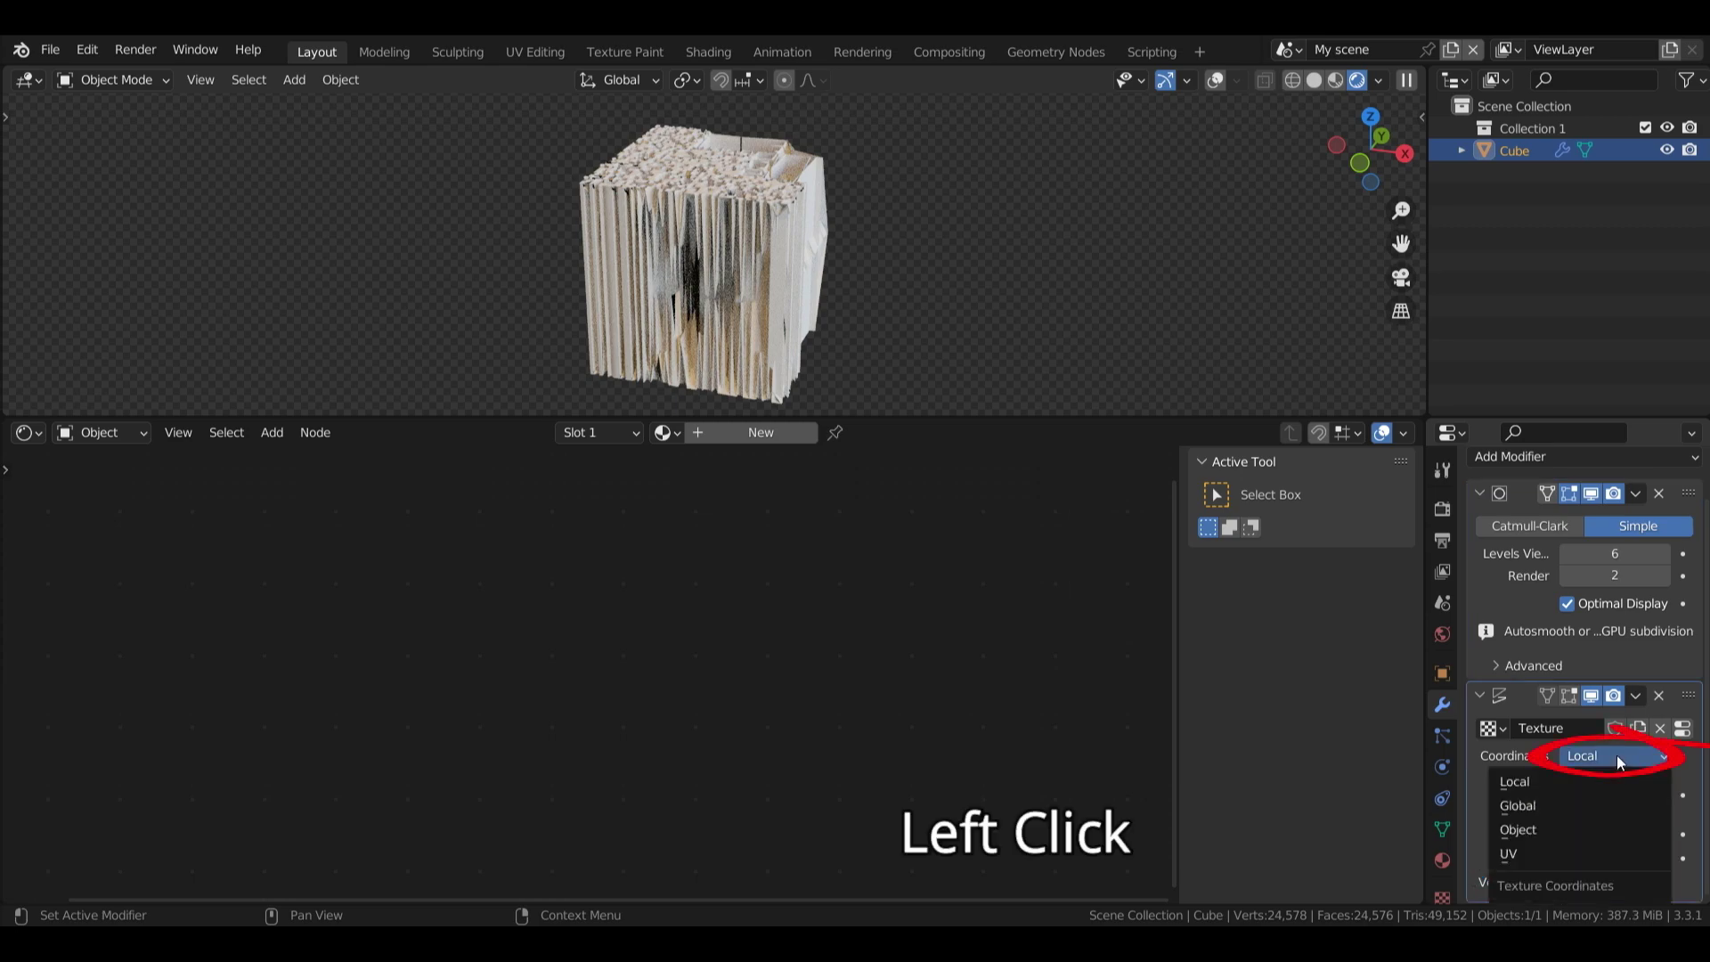
click(1520, 847)
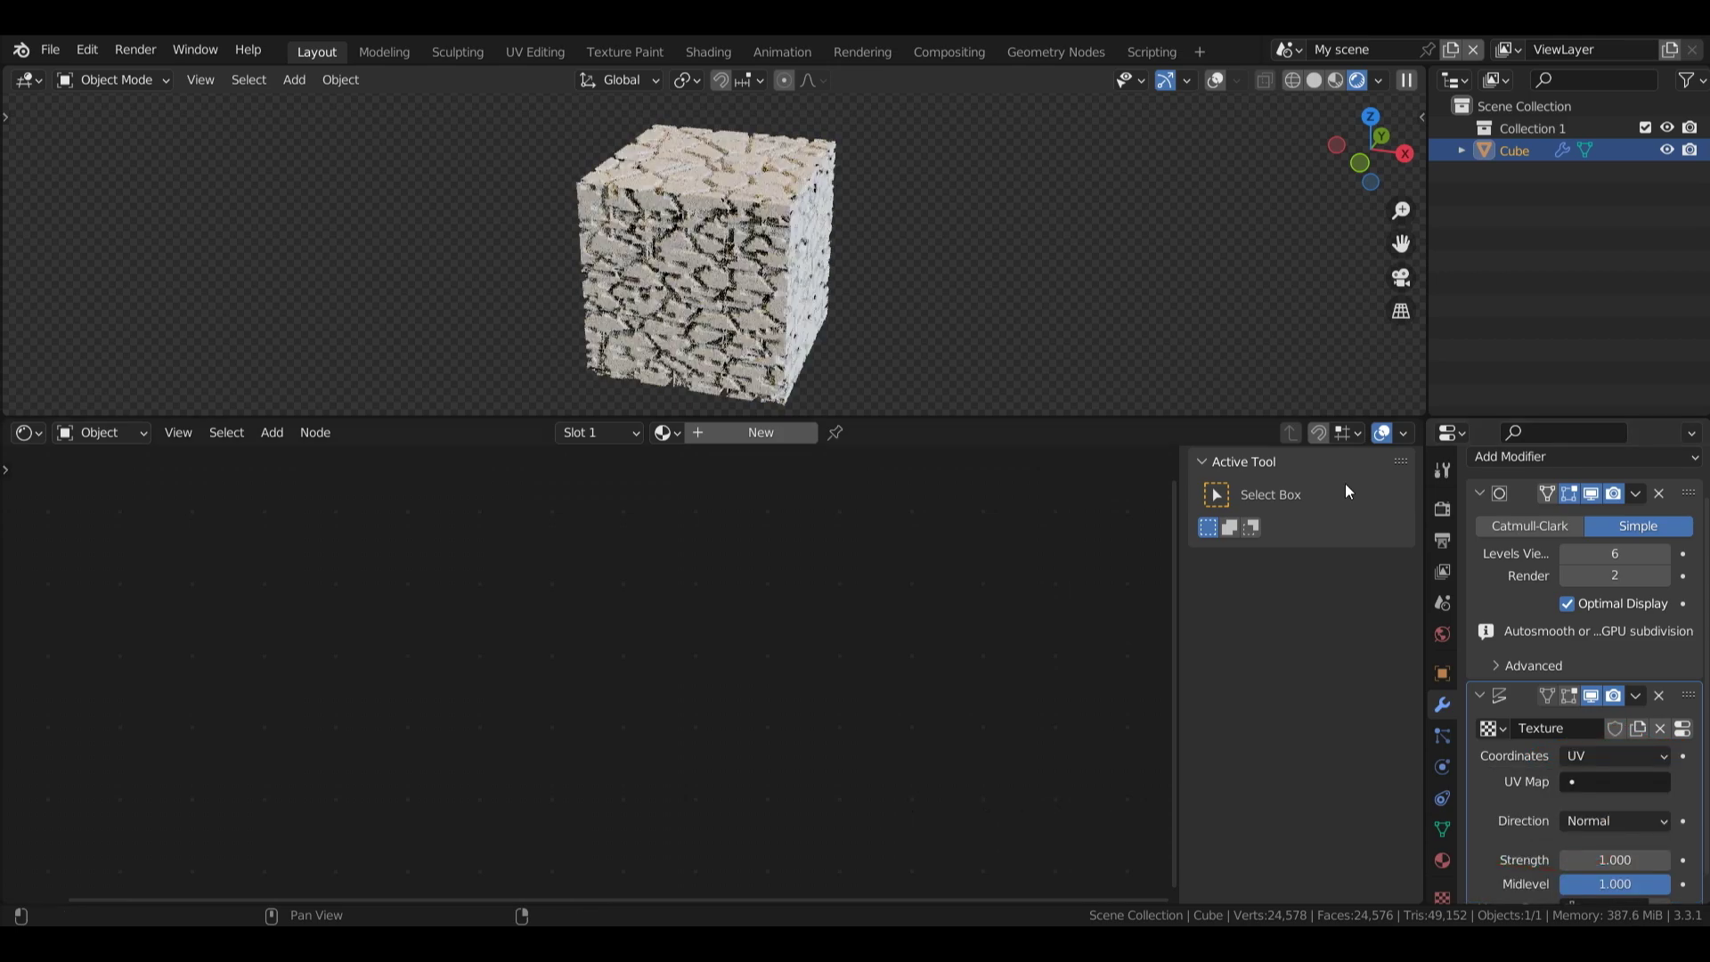
- Try a different Strength on the Displace modifier and reset it to 1
scroll(1641, 836, down, 1)
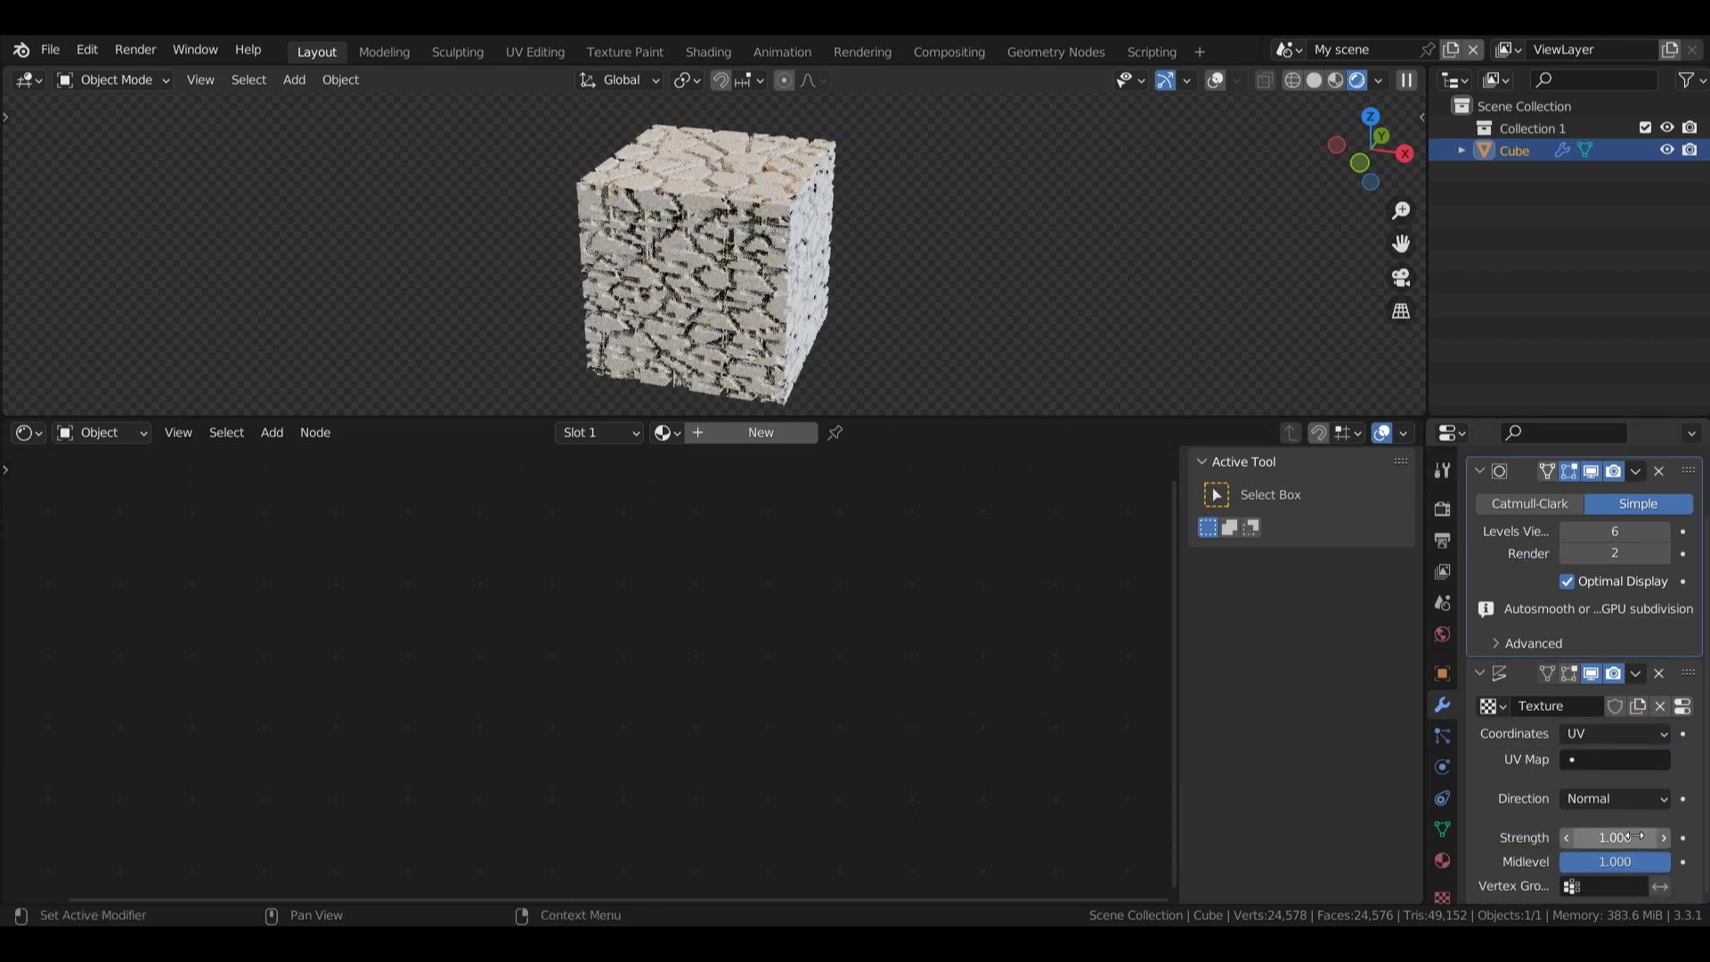
mouse_move(1630, 836)
mouse_down()
mouse_move(1581, 837)
mouse_move(1615, 837)
mouse_up()
click(1609, 840)
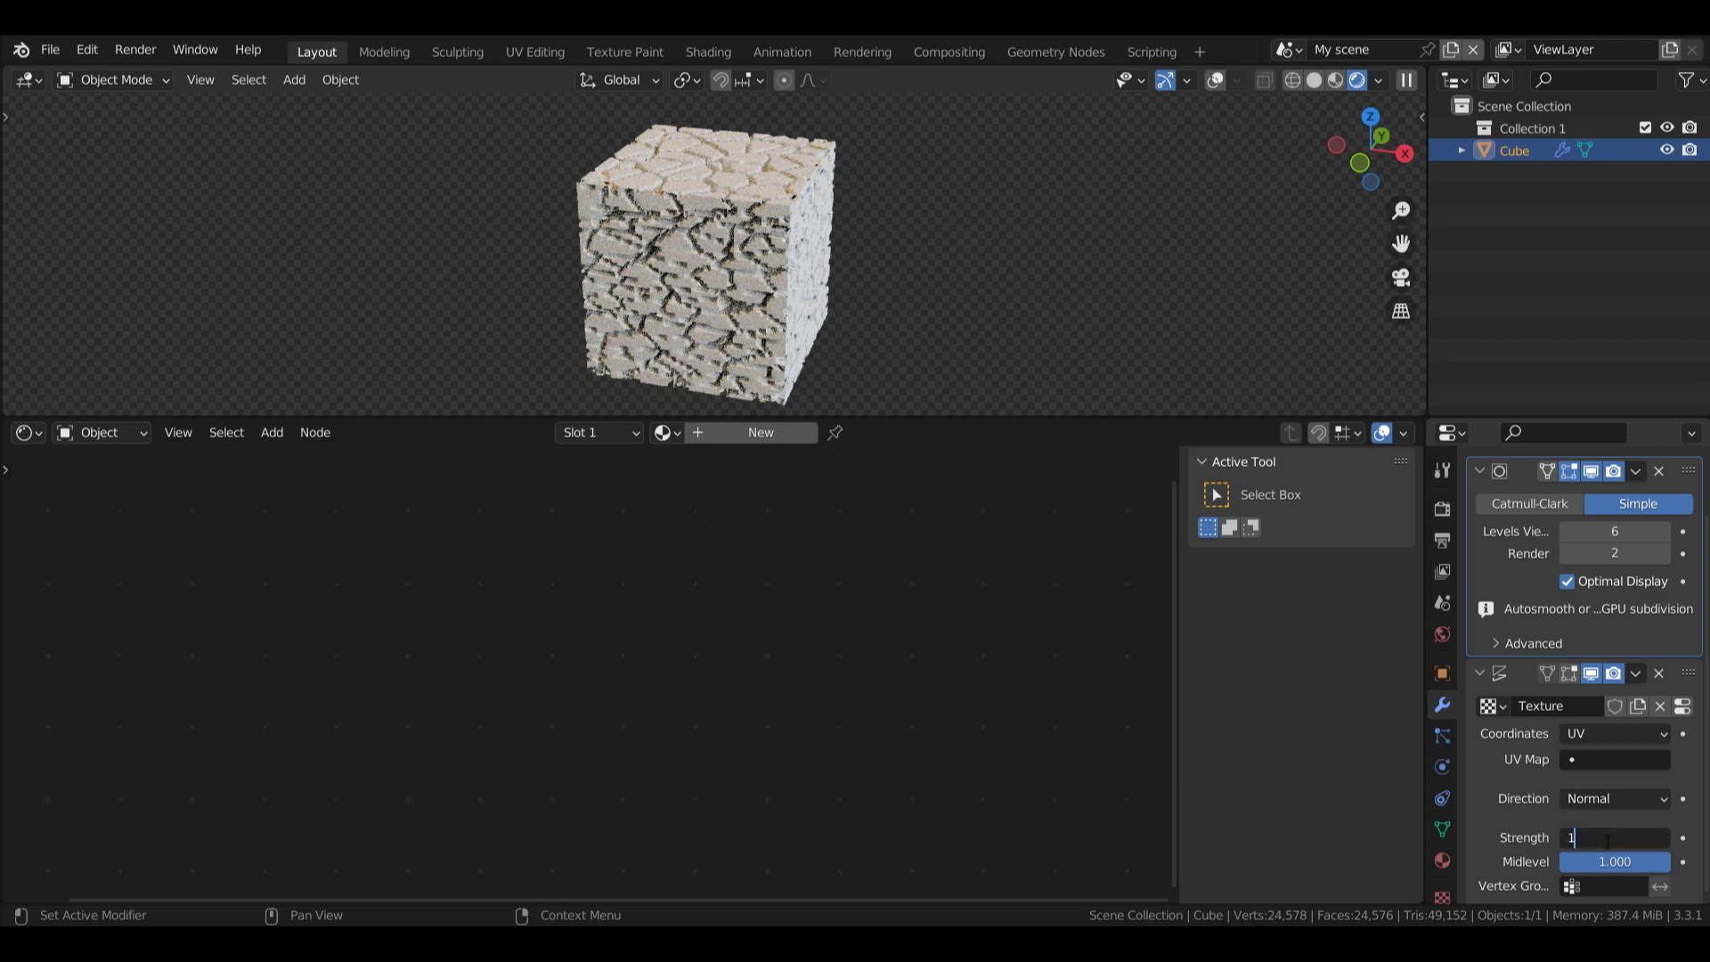
key(Return)
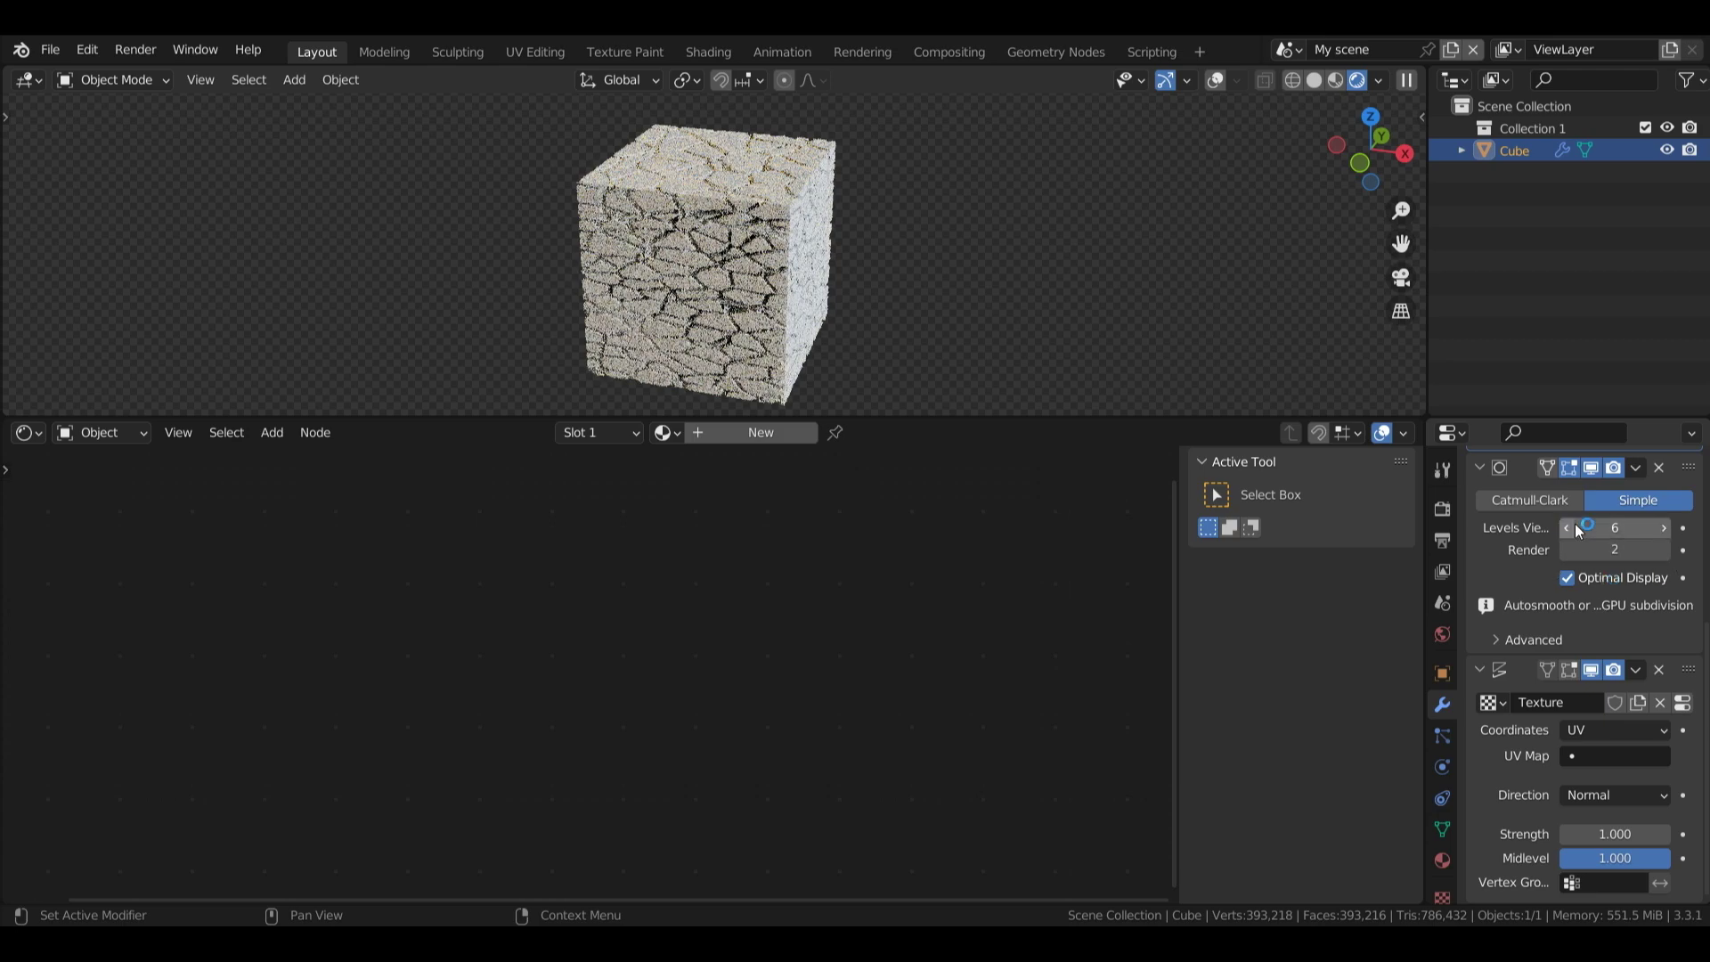
- Remove the extra Subdivision modifier with 2 viewport levels from the cube's stack
drag(1707, 704, 1703, 499)
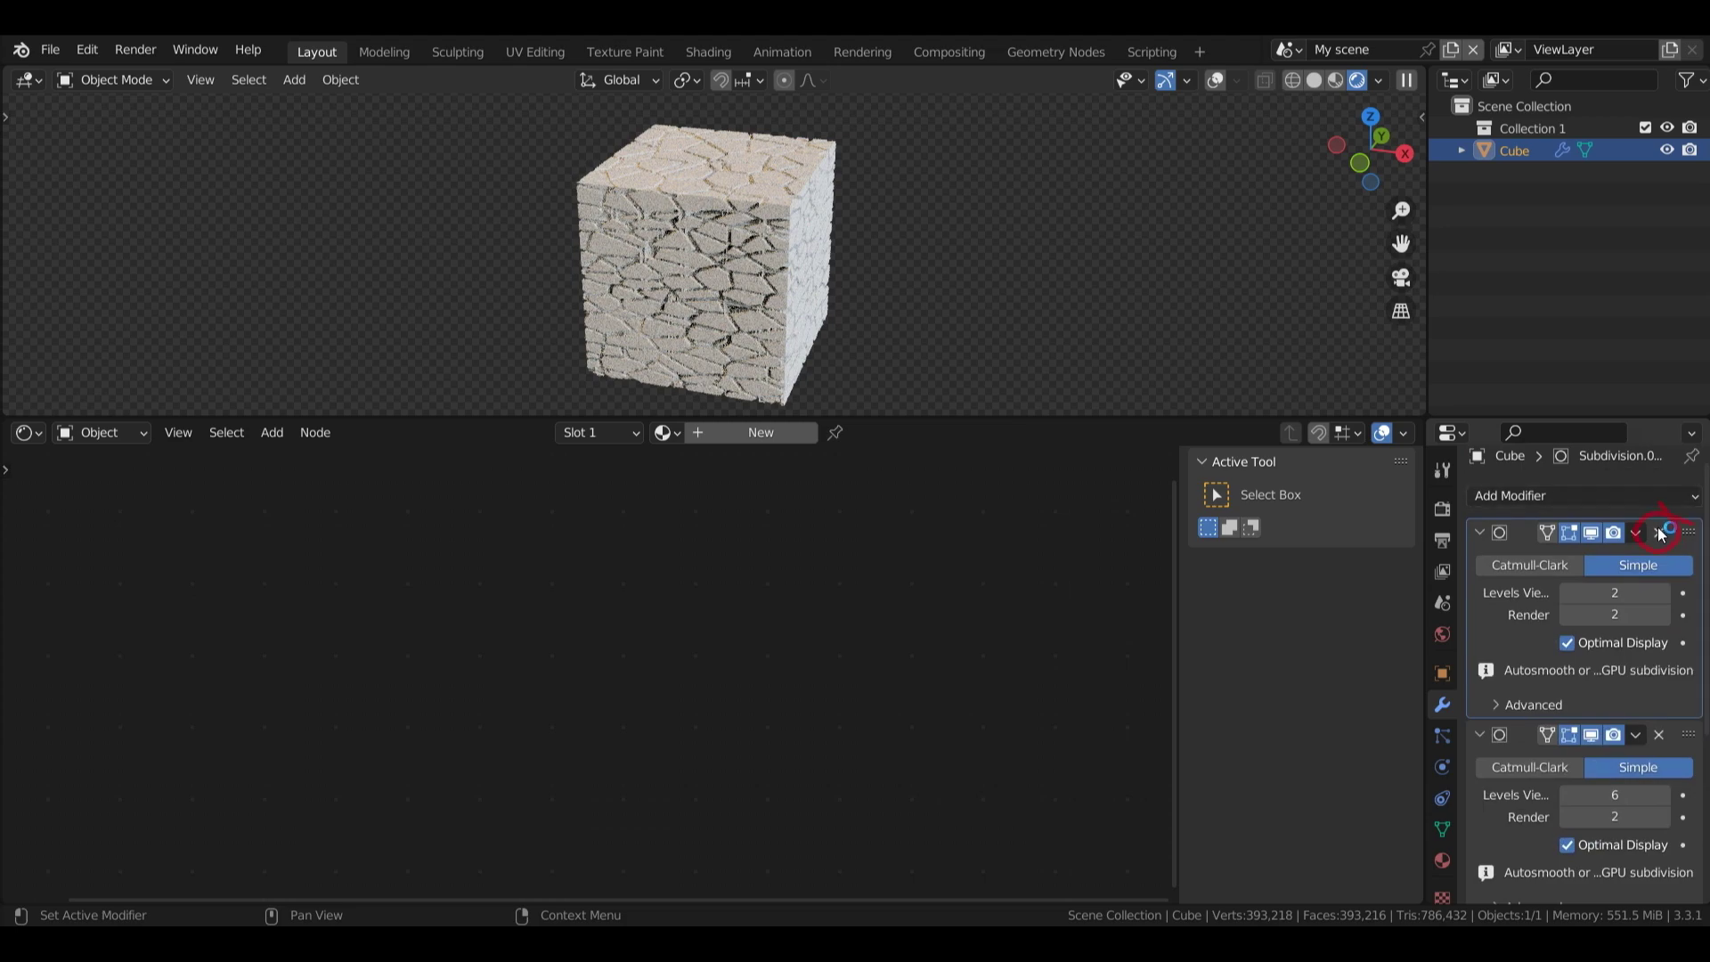
click(1661, 534)
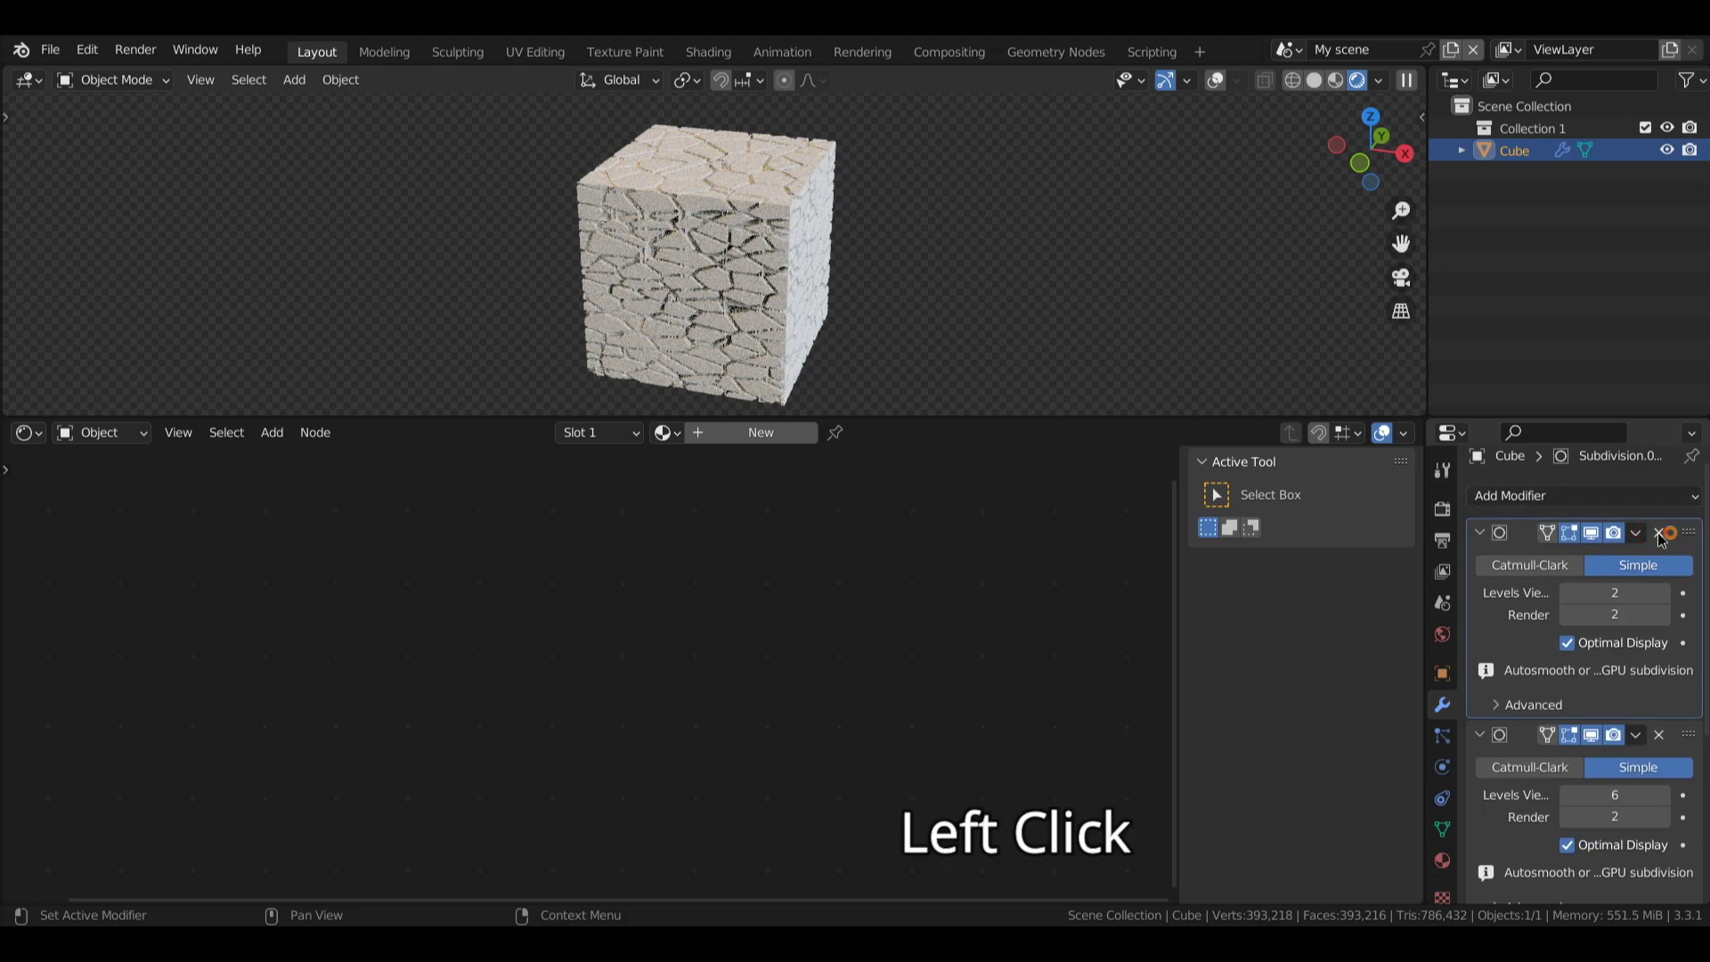
- Switch the viewport to Solid shading and enter Edit Mode on the cube
click(1316, 82)
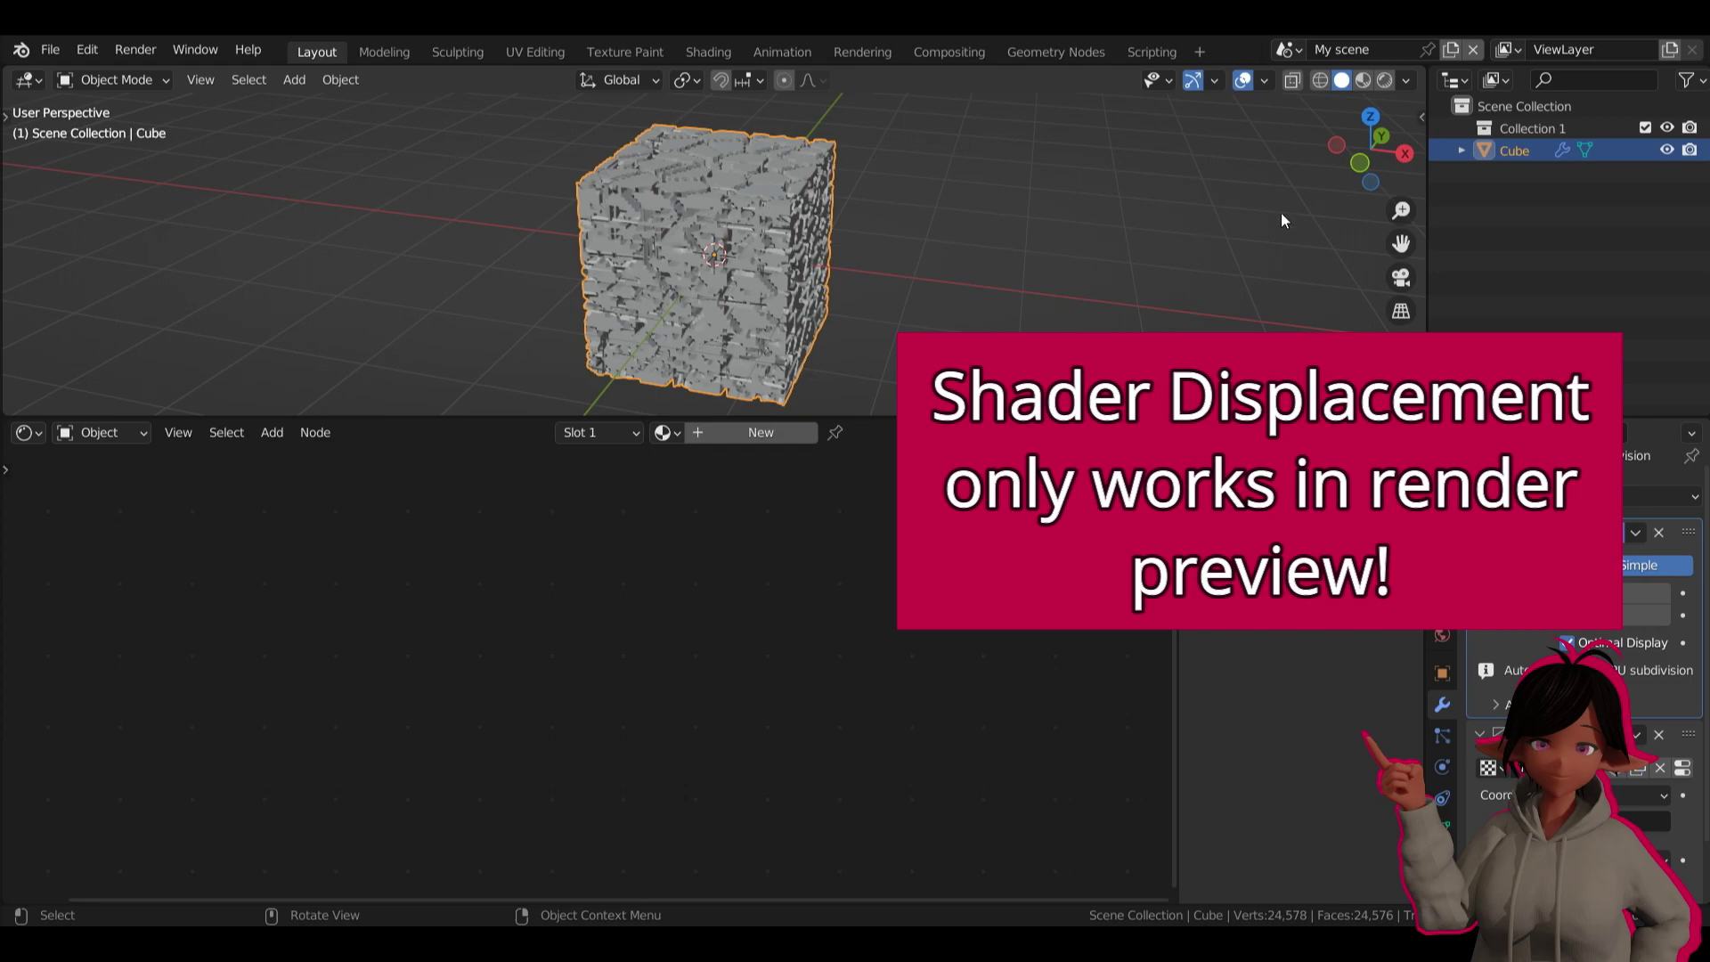
click(1361, 164)
right_click(692, 285)
click(692, 285)
key(Tab)
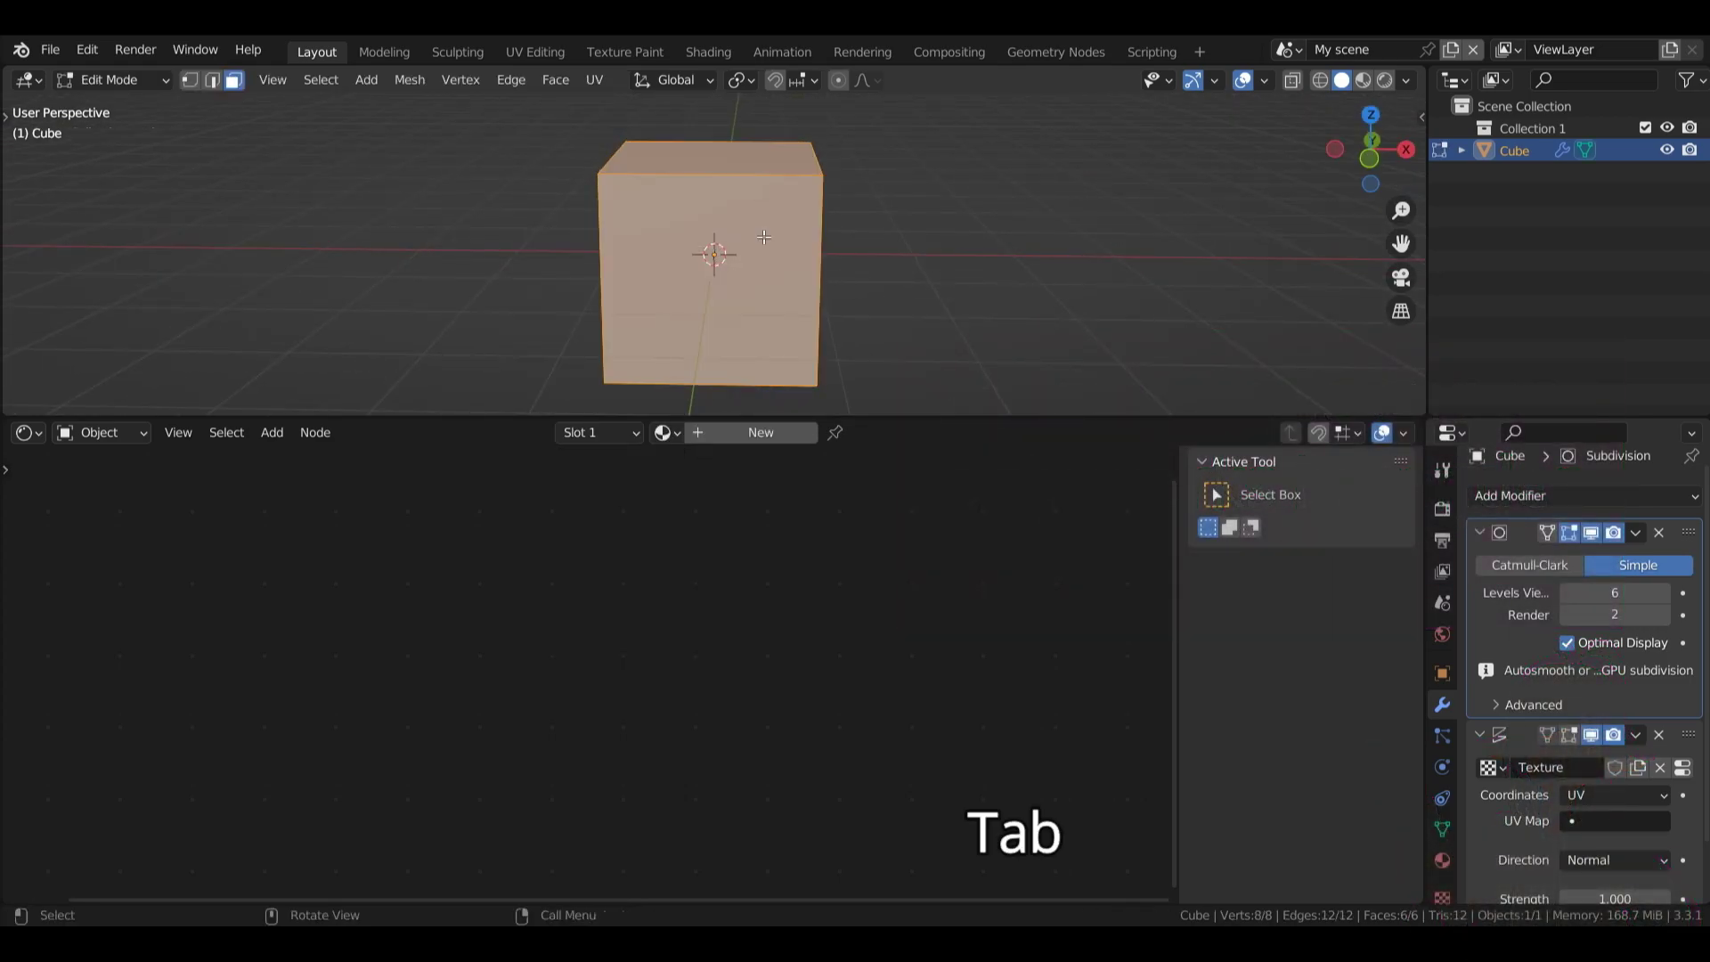
- Subdivide all of the cube's faces with 5 cuts and return to Object Mode
key(a)
right_click(751, 294)
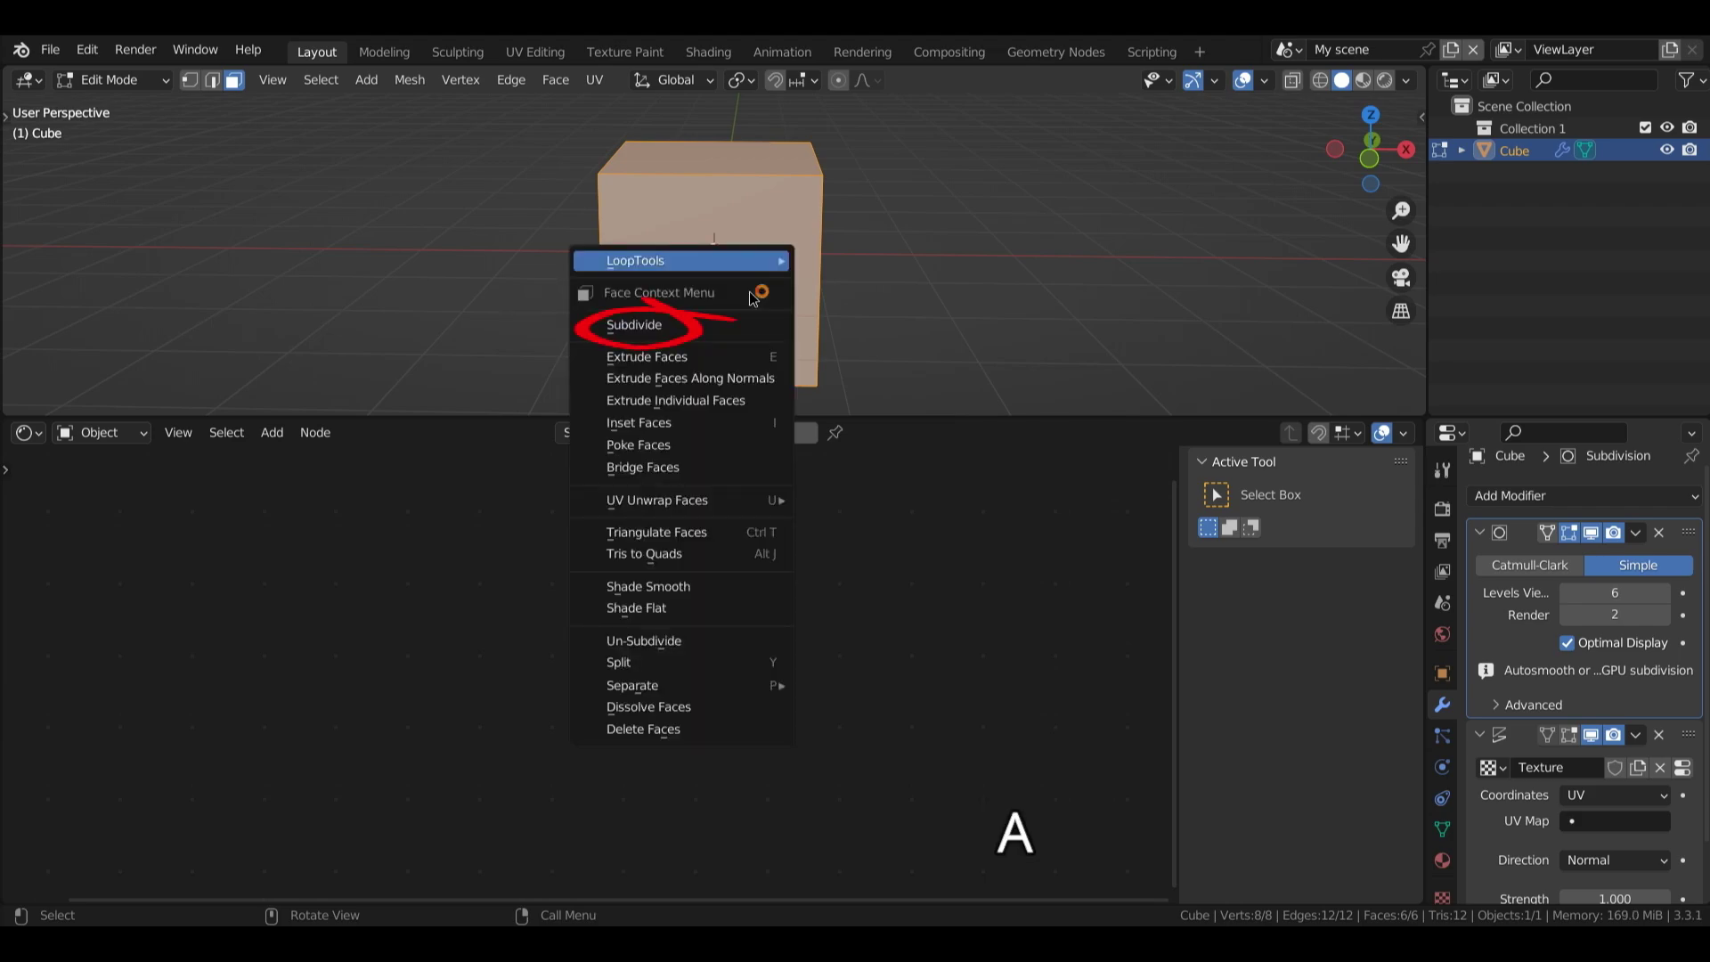
click(677, 325)
click(125, 398)
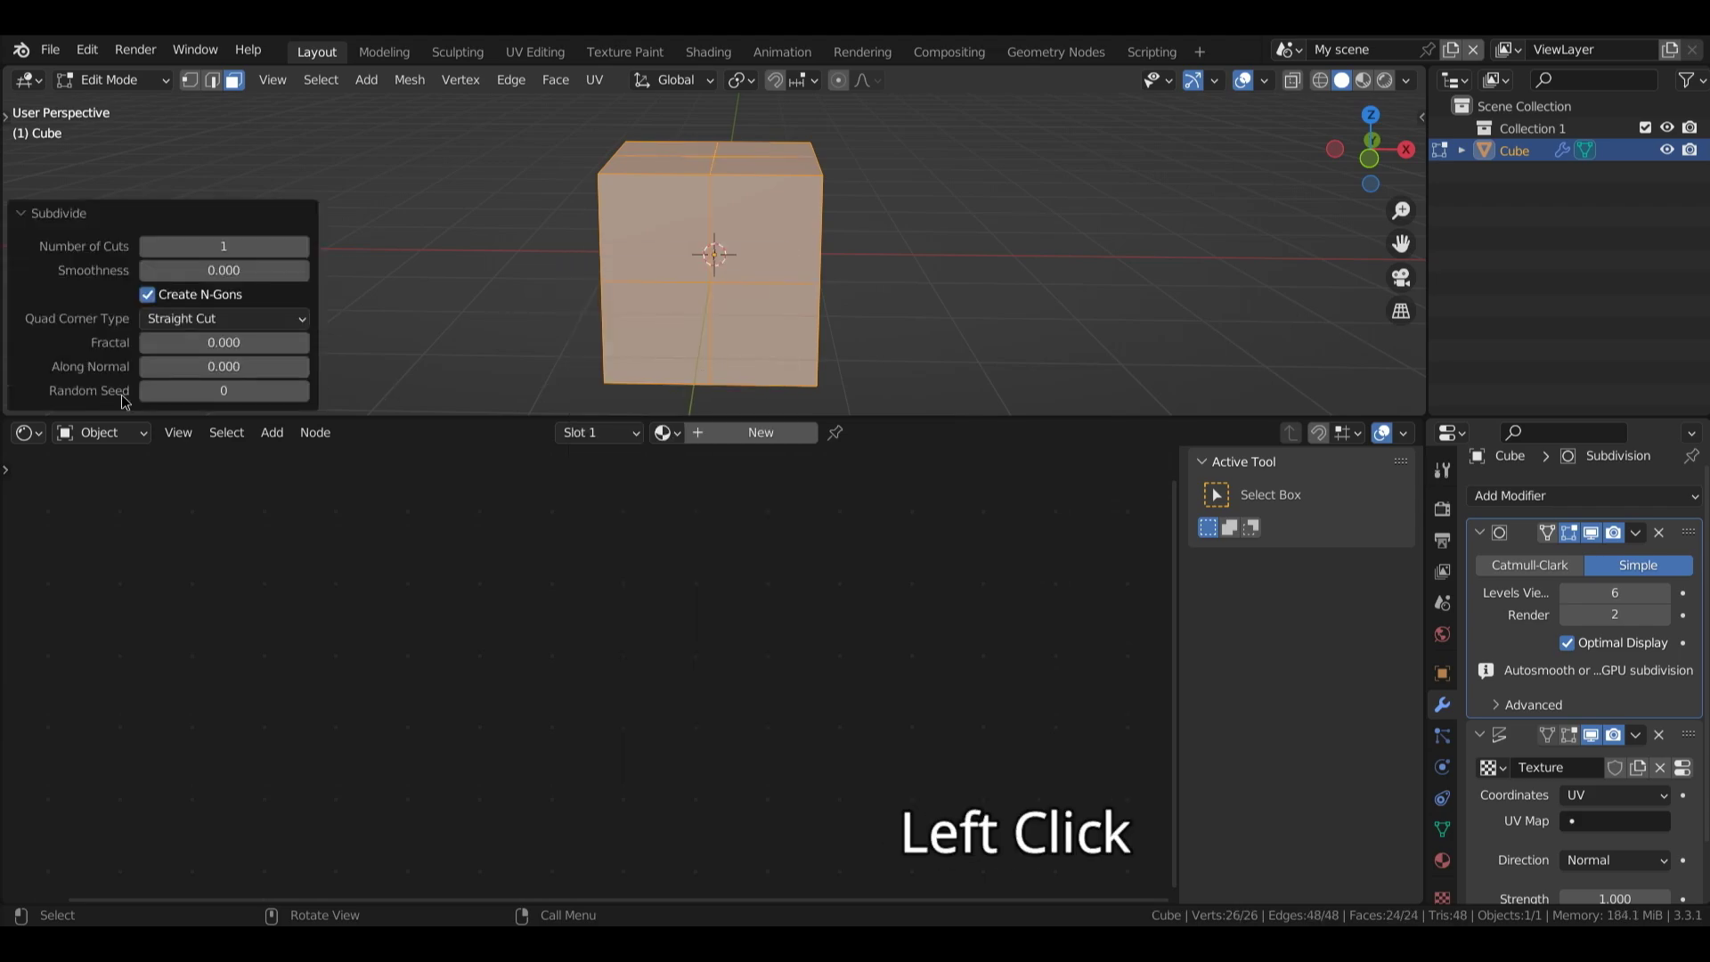
drag(298, 247, 456, 255)
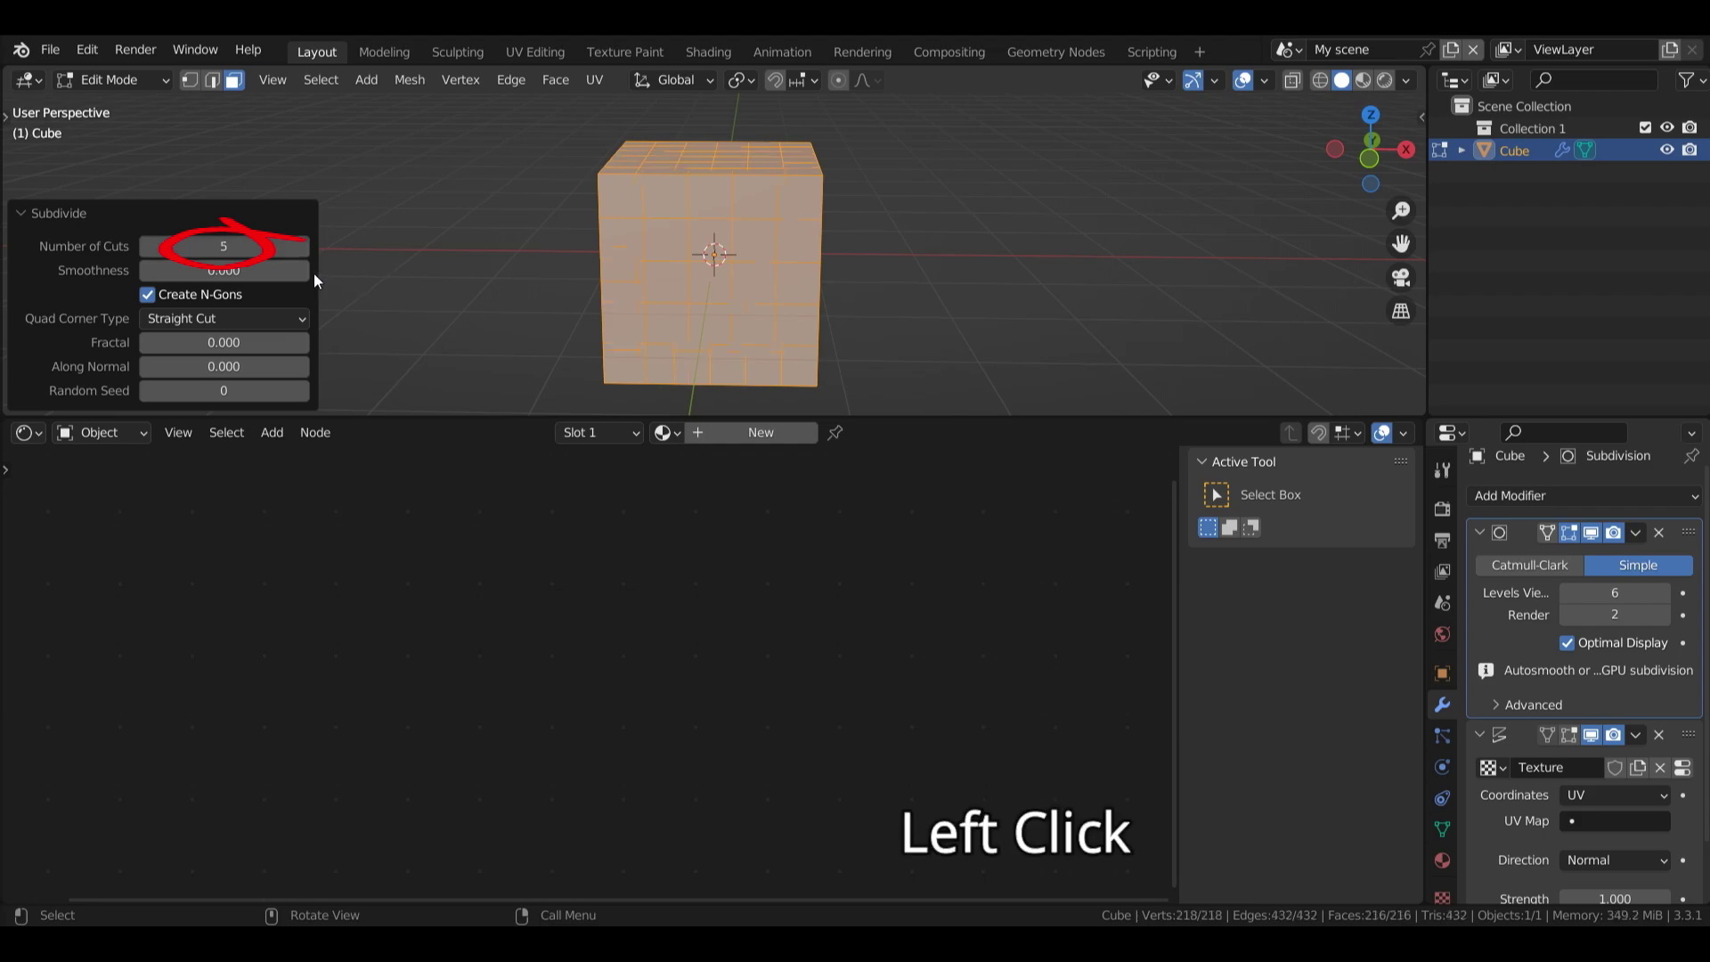
key(Tab)
mouse_move(1350, 126)
mouse_down()
mouse_move(1361, 173)
mouse_move(1461, 183)
mouse_move(1354, 192)
mouse_move(1506, 241)
mouse_move(1461, 254)
mouse_move(1483, 308)
mouse_move(1515, 294)
mouse_move(1454, 216)
mouse_move(1352, 169)
mouse_move(1314, 116)
mouse_move(1256, 150)
mouse_move(1225, 233)
mouse_move(1263, 290)
mouse_move(1220, 172)
mouse_move(1270, 234)
mouse_move(1310, 198)
mouse_move(1443, 236)
mouse_move(1348, 141)
mouse_up()
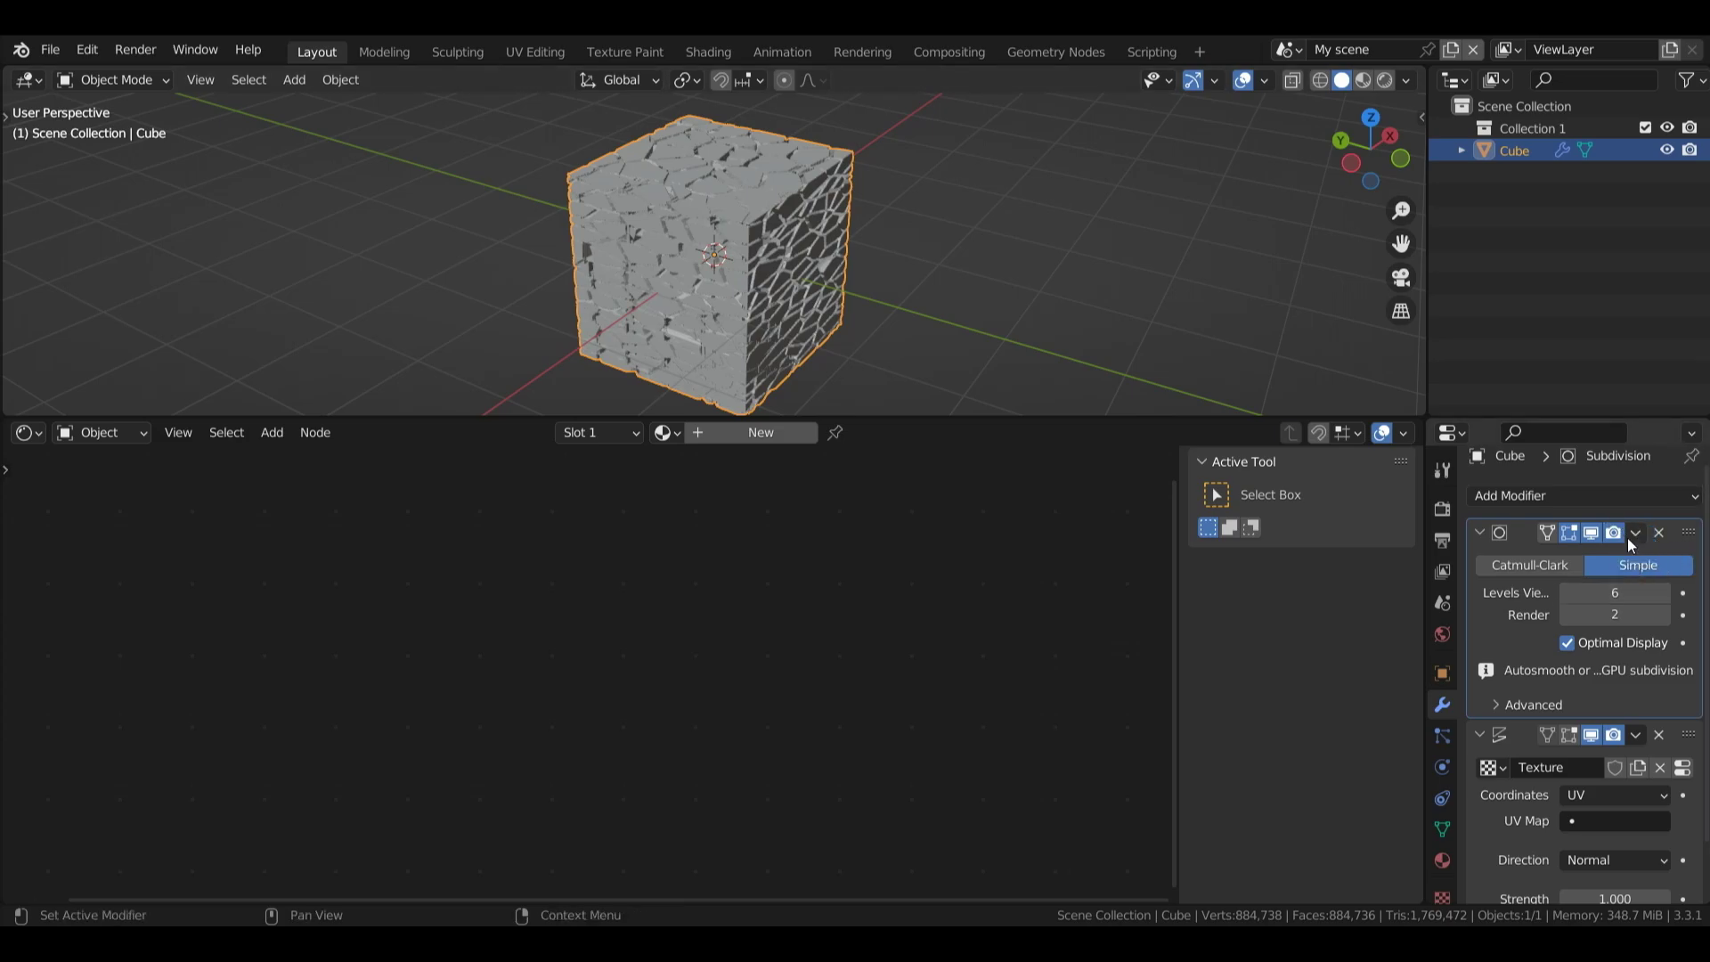
- Set the Subdivision modifier's render levels to 6 and apply both the Subdivision and Displace modifiers to the cube
click(1664, 615)
click(1664, 616)
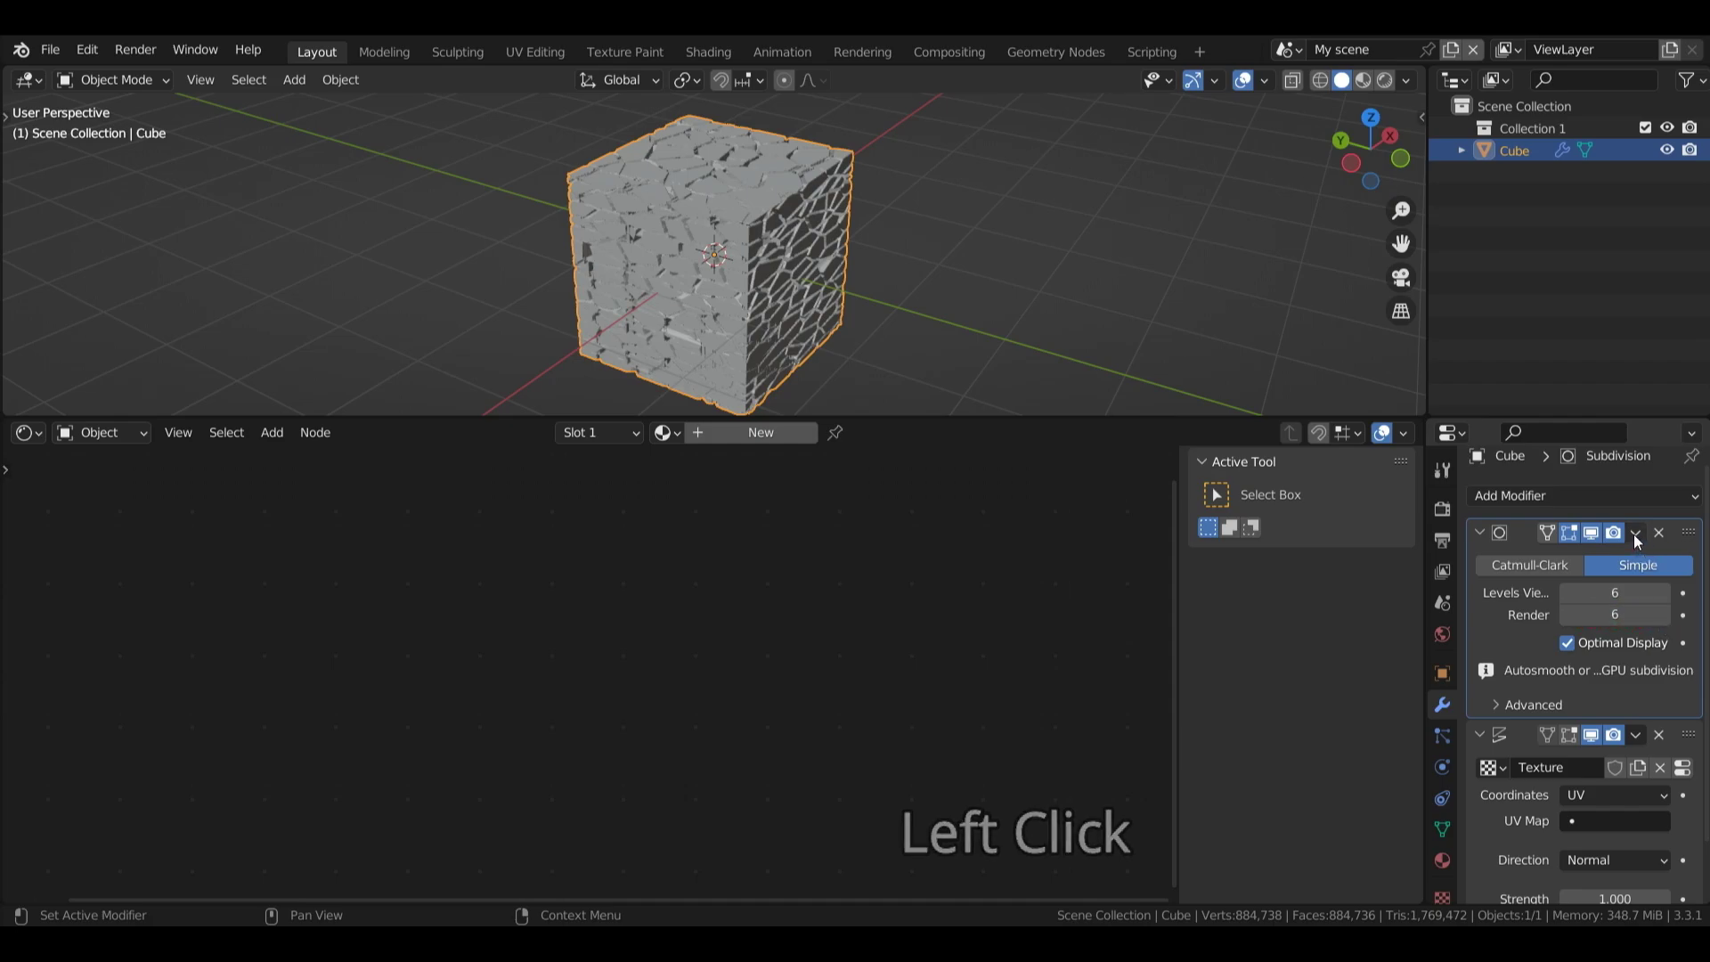
click(1635, 533)
click(1550, 558)
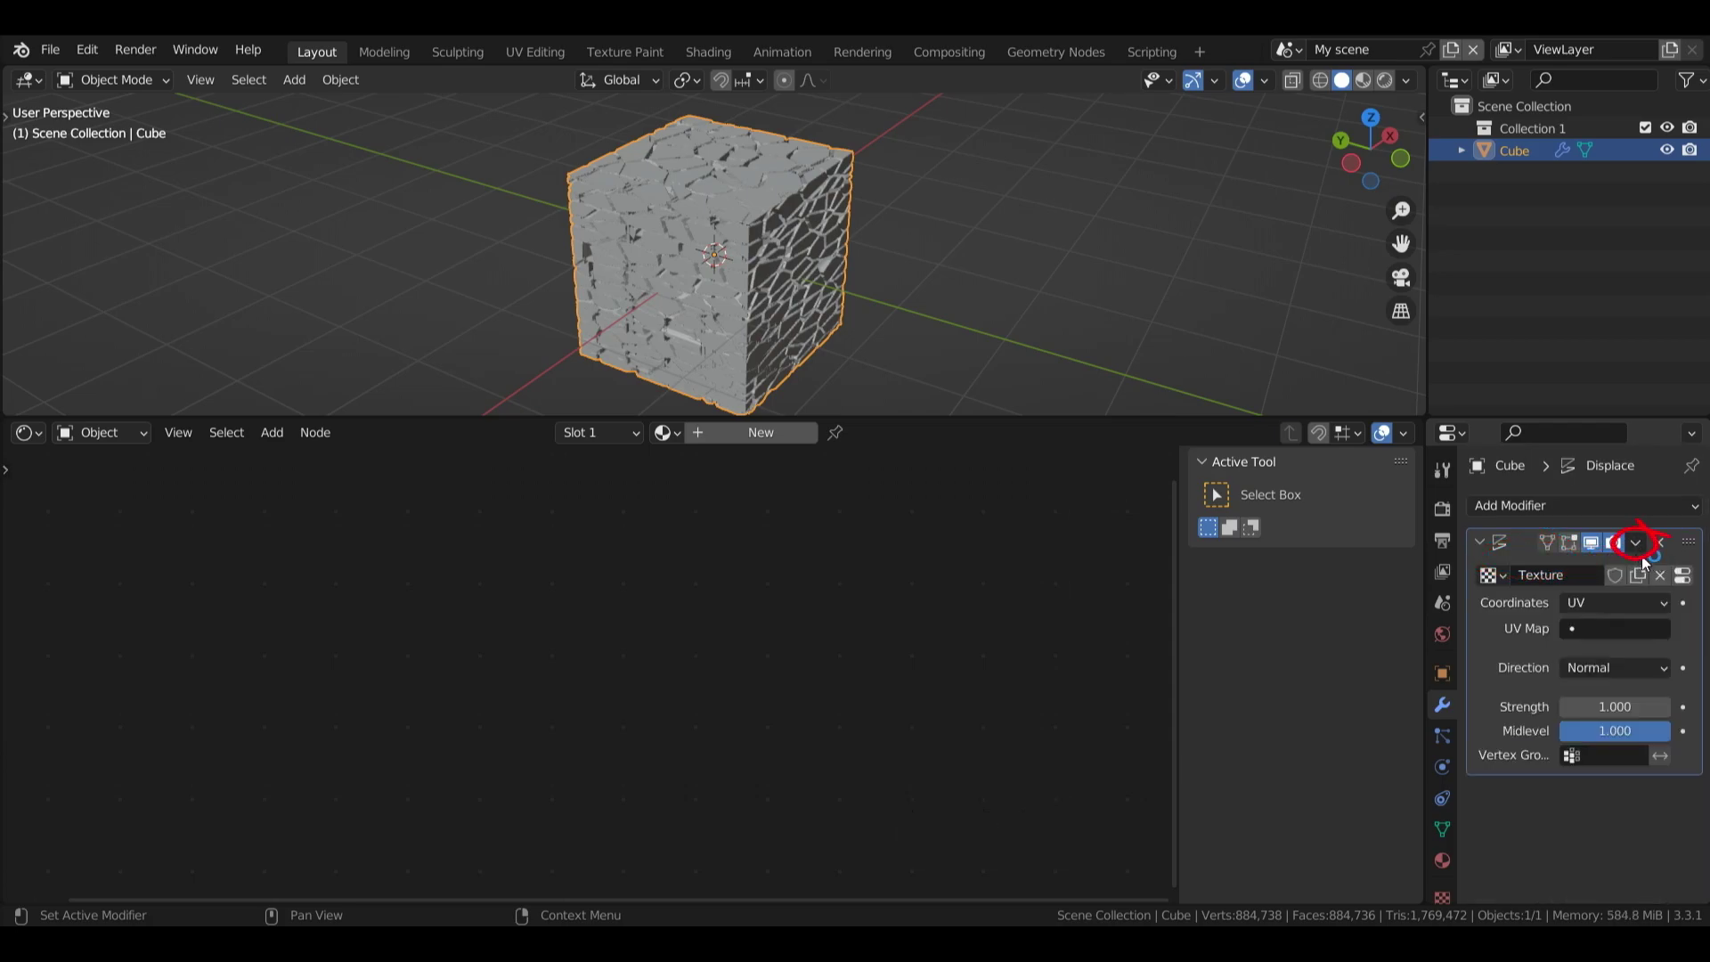
click(1635, 545)
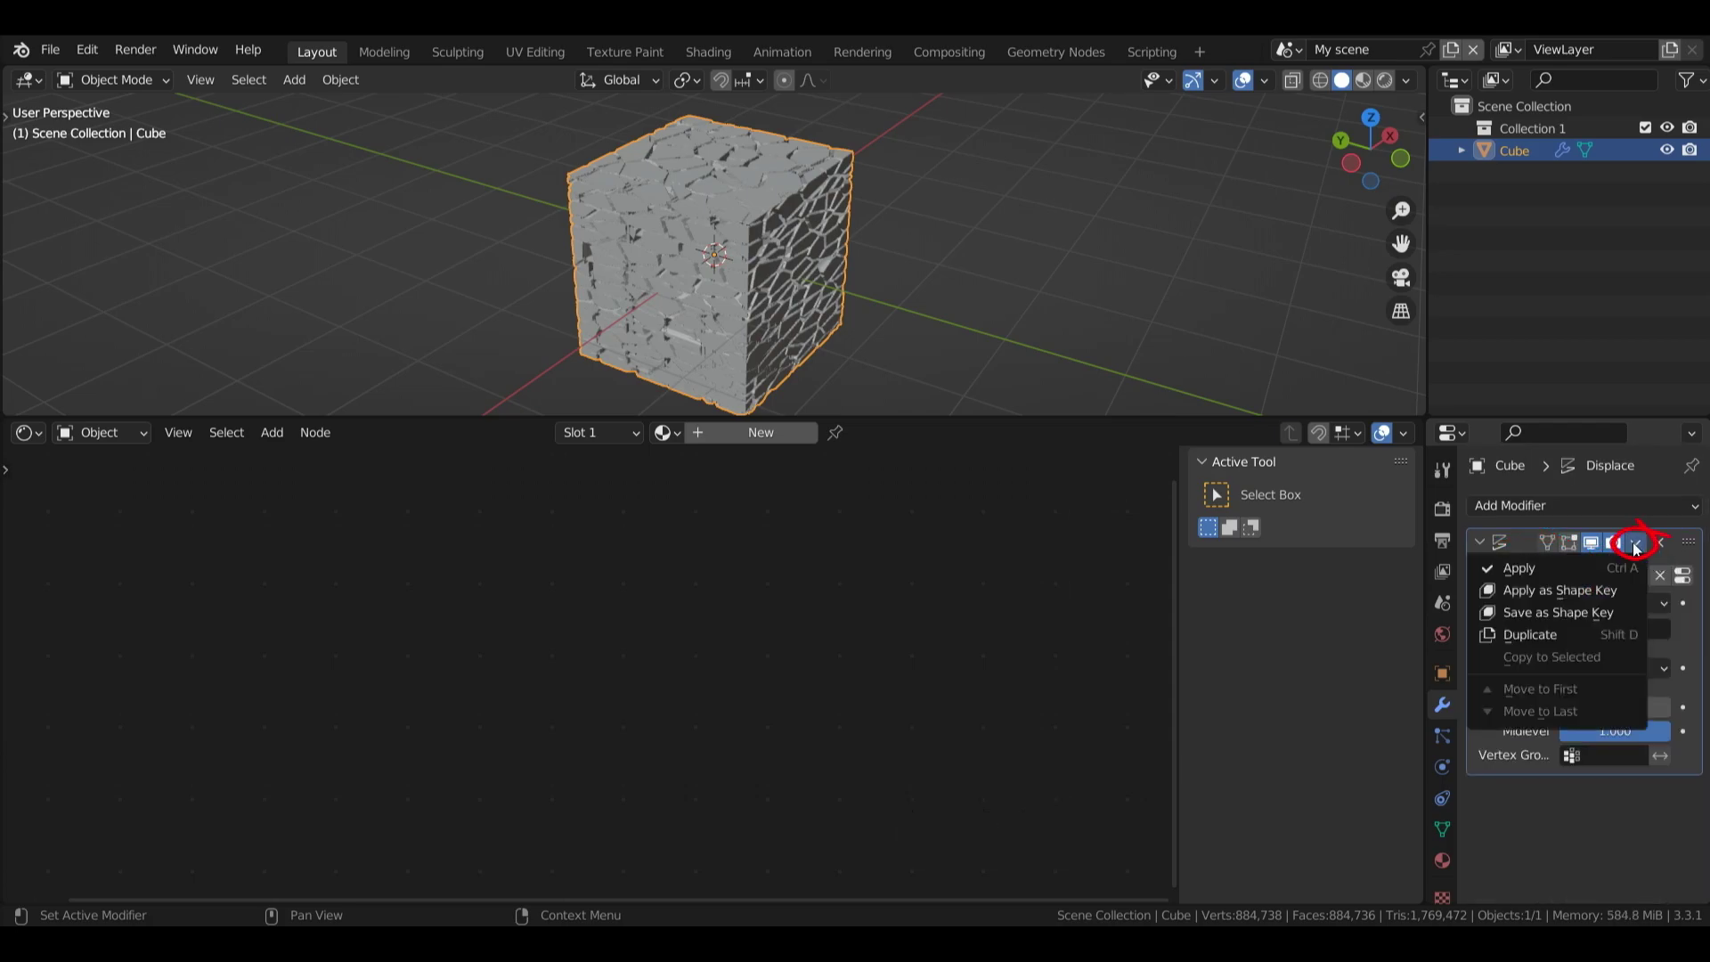
click(1557, 567)
- Enter Edit Mode on the displaced cube and switch to vertex selection to inspect its dense mesh up close
key(Tab)
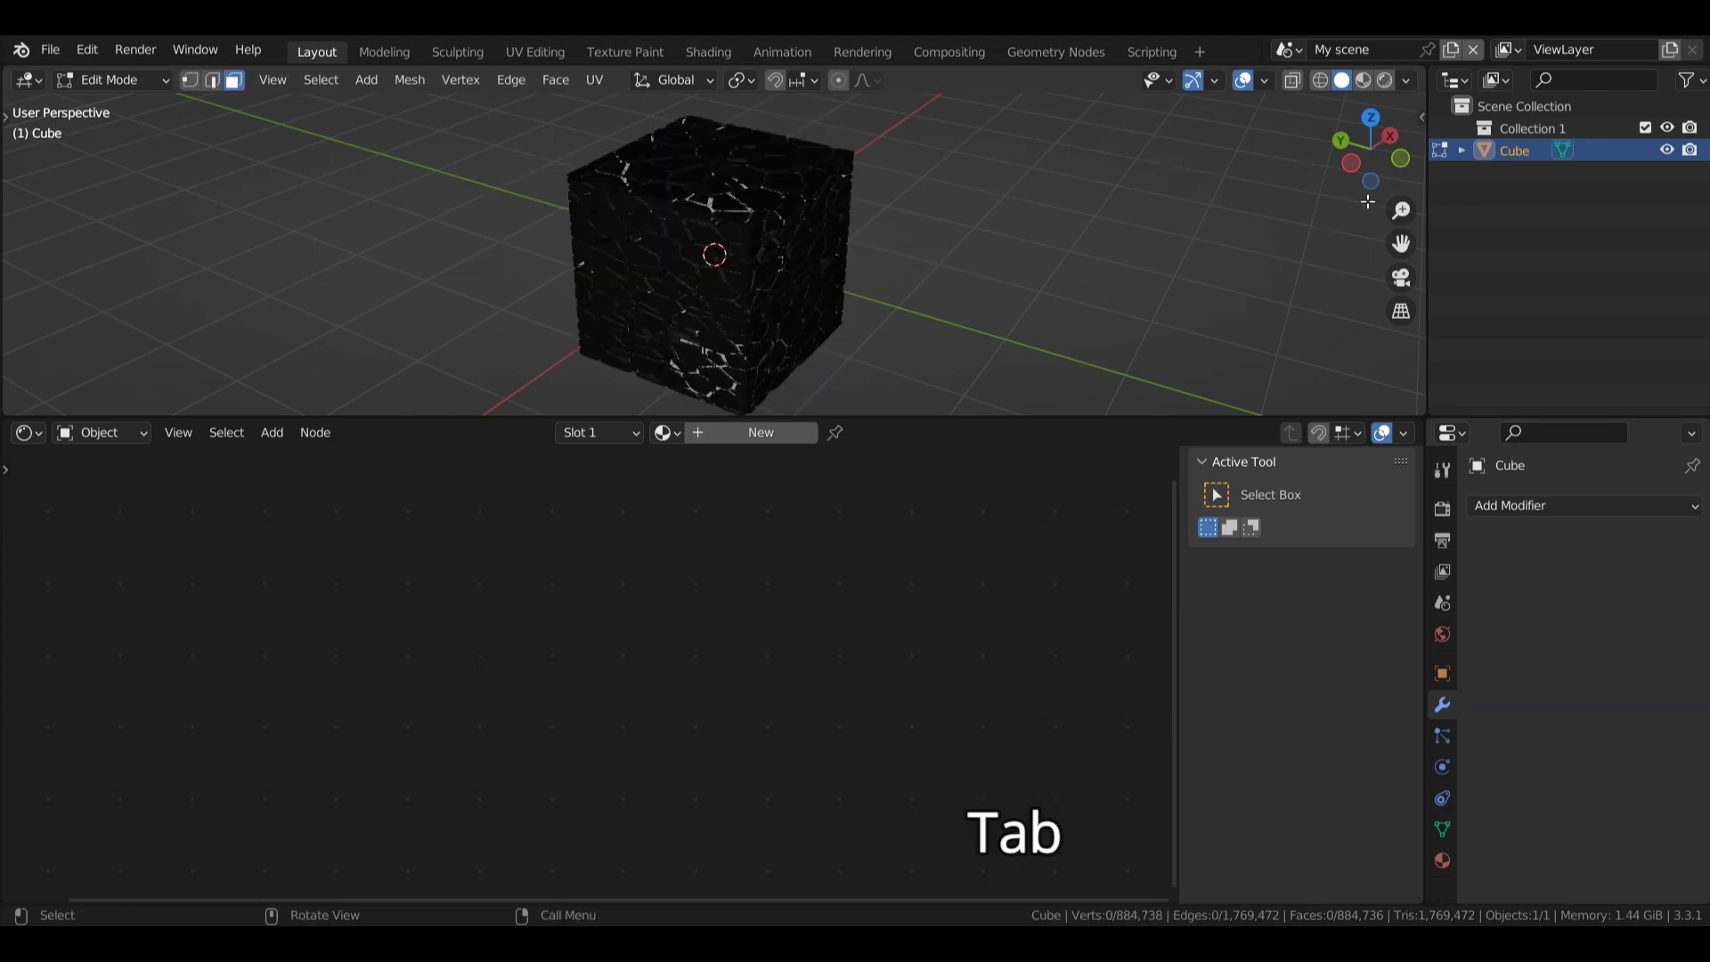
scroll(740, 168, up, 5)
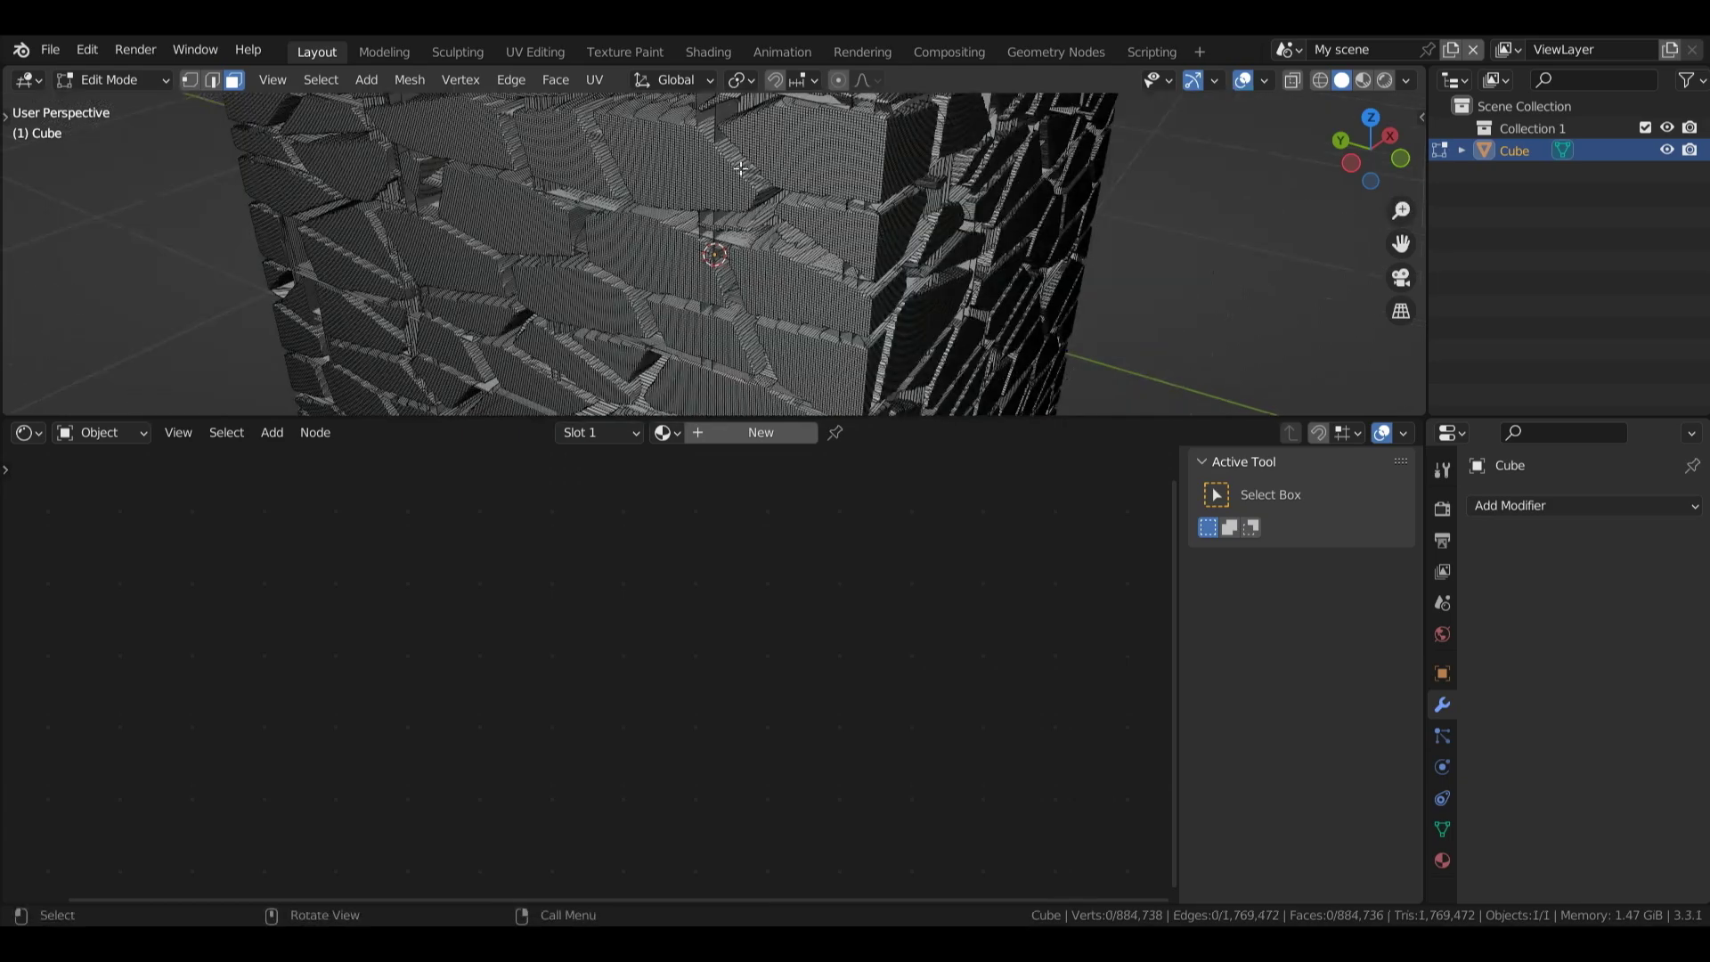
key(1)
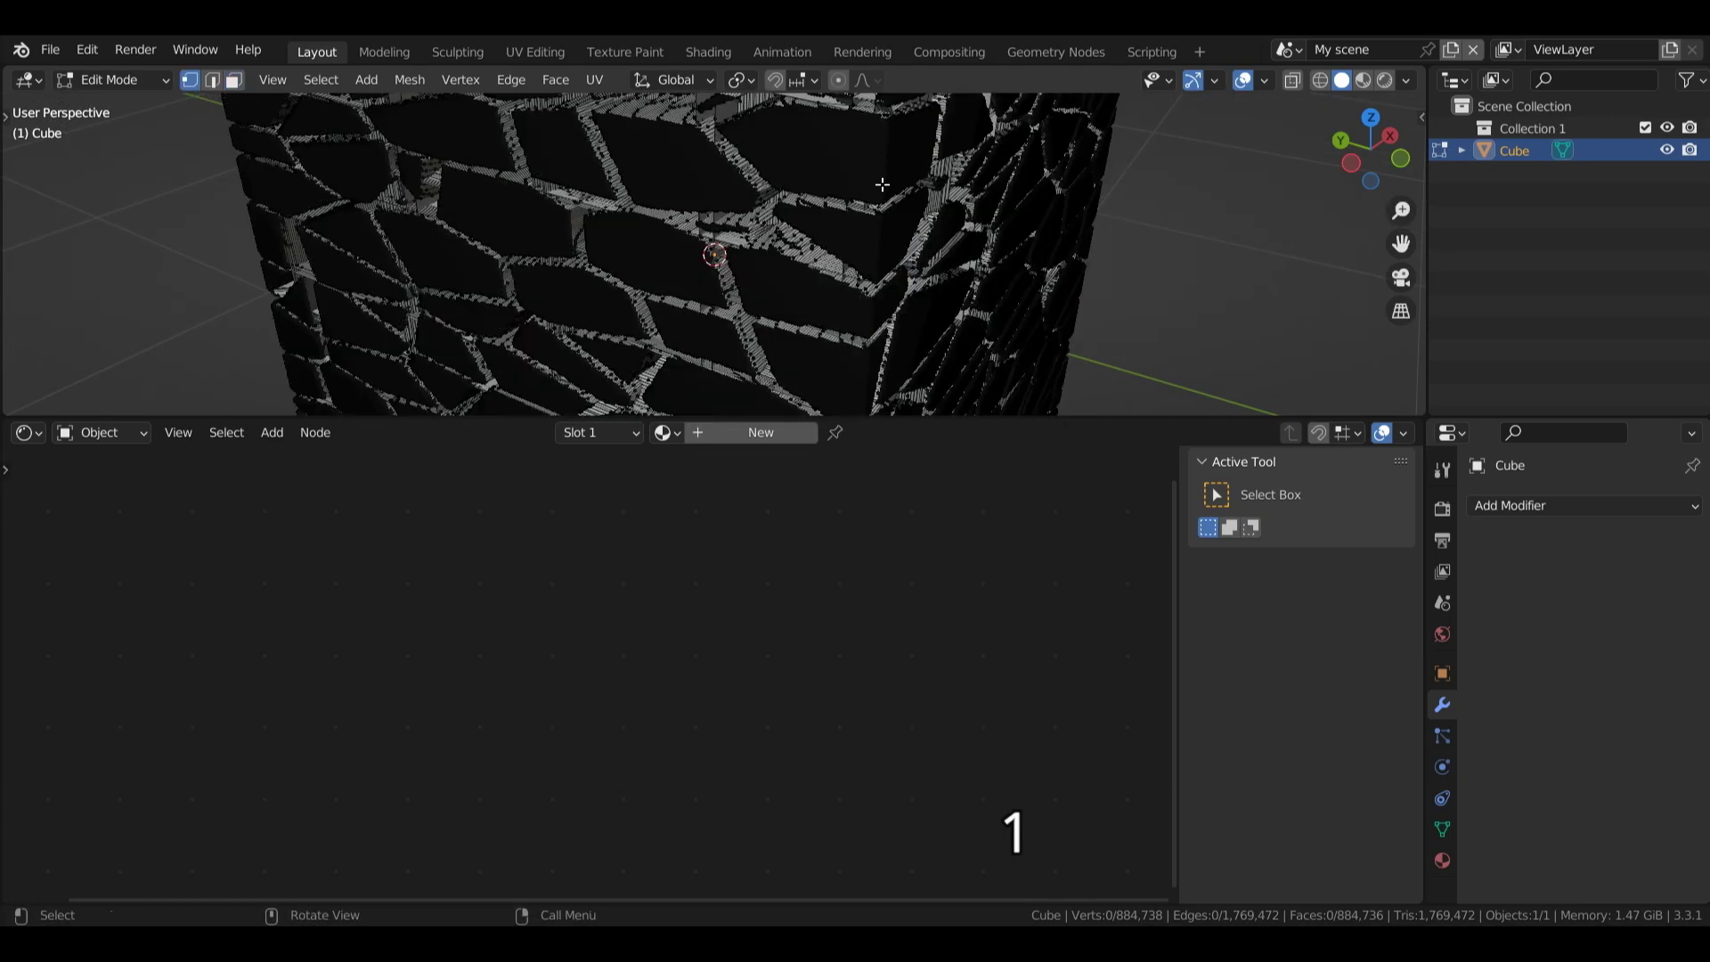